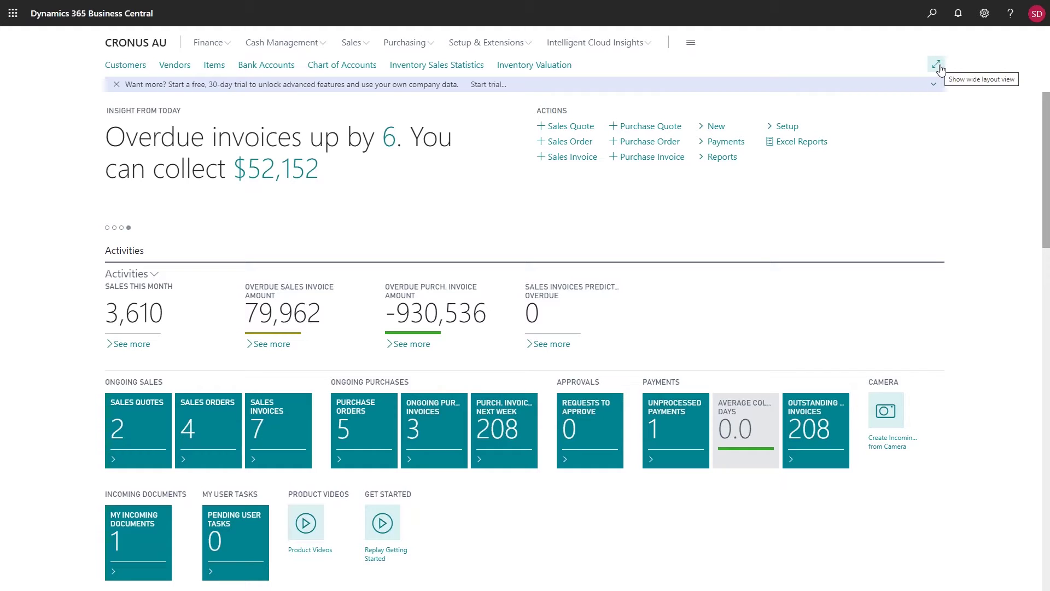
# Try the full-width dashboard layout, then open sales order 101003 from the Sales Orders list.
pyautogui.click(939, 66)
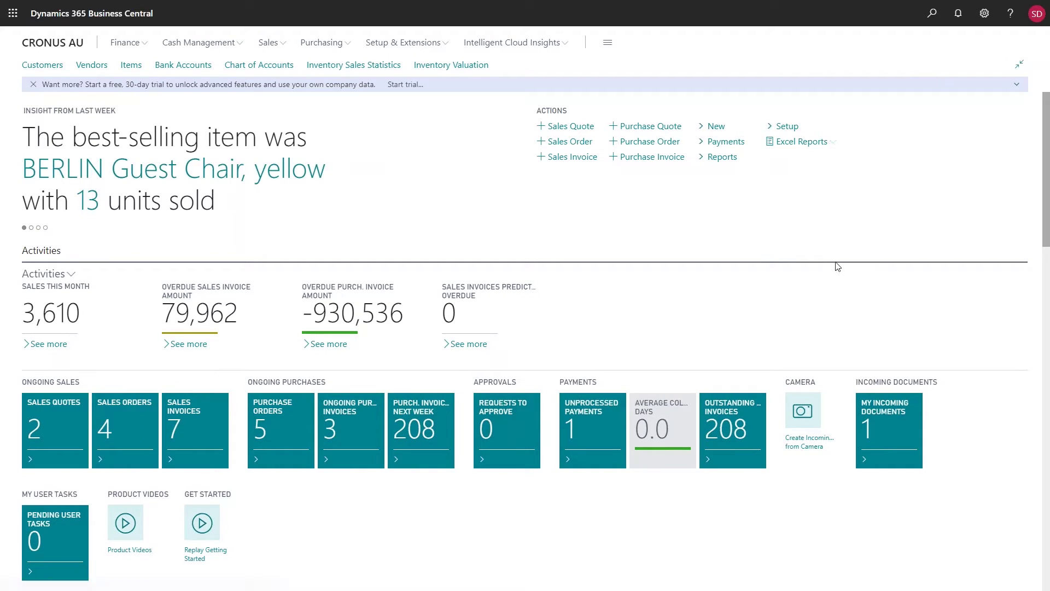
pyautogui.click(1020, 65)
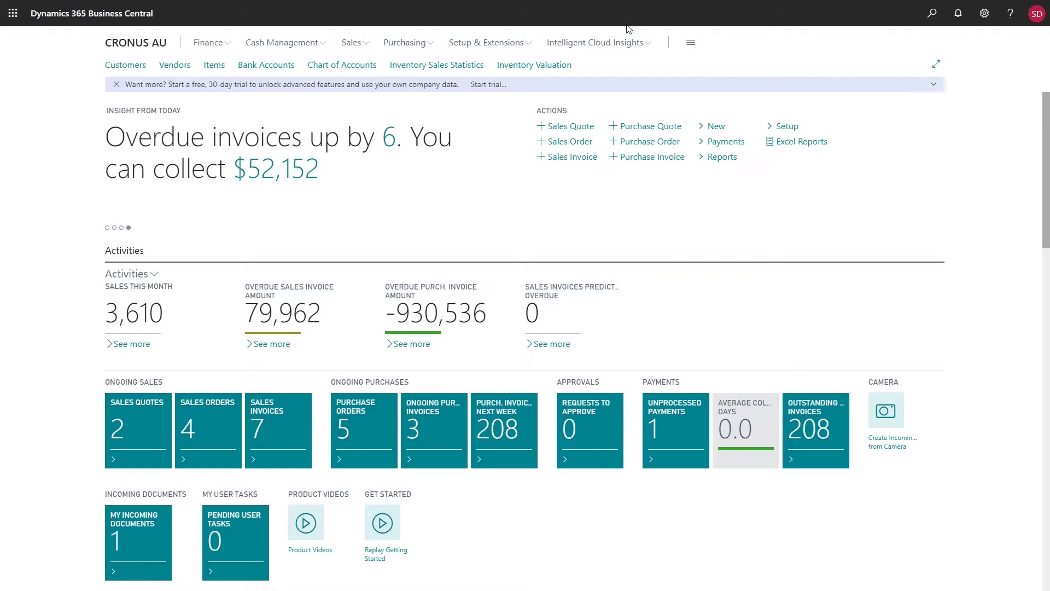
pyautogui.click(352, 44)
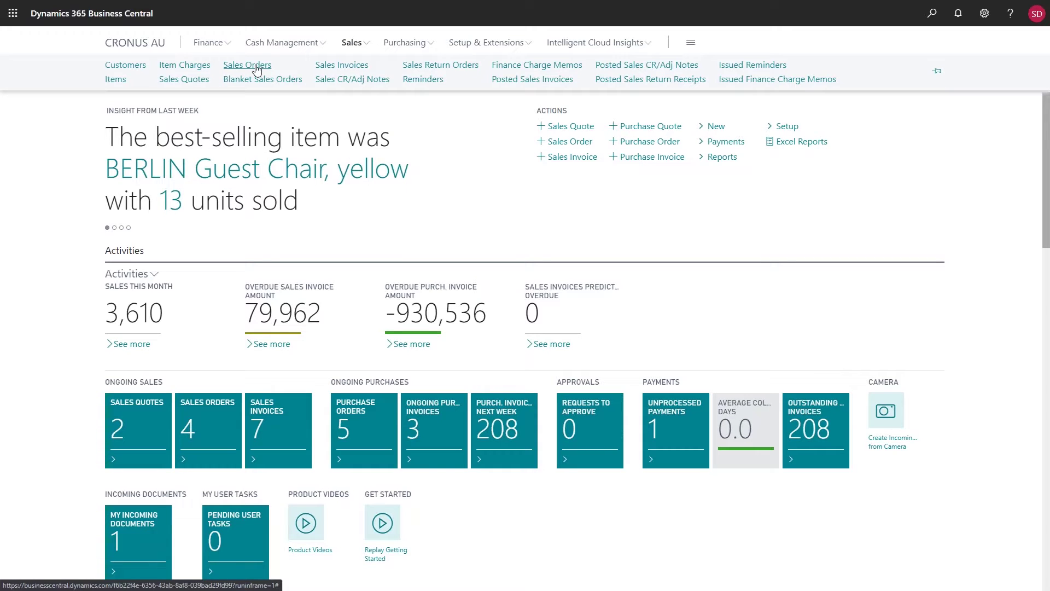
pyautogui.click(257, 67)
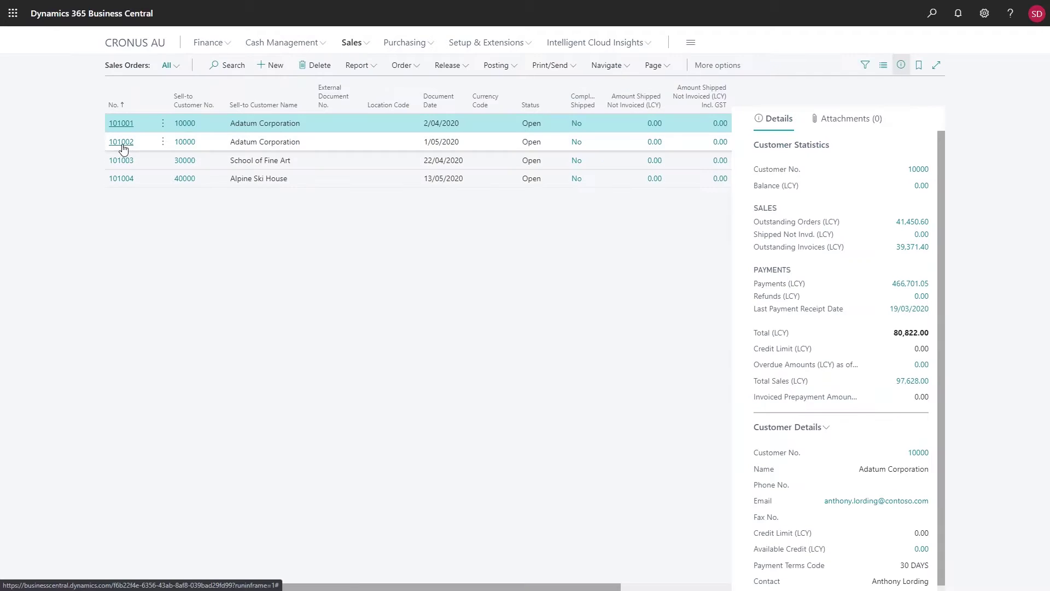
pyautogui.click(128, 165)
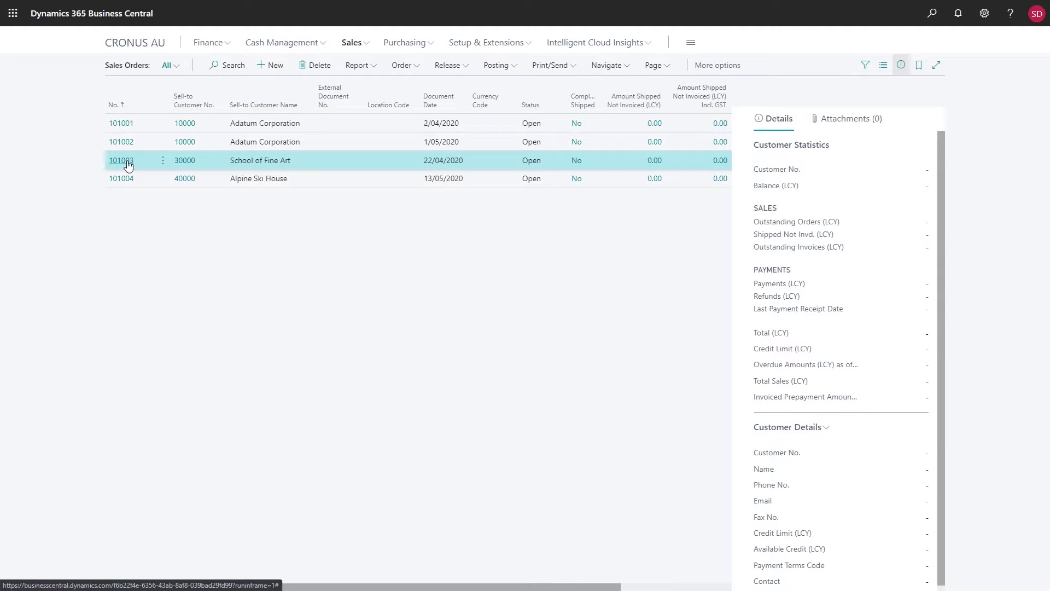
pyautogui.click(127, 161)
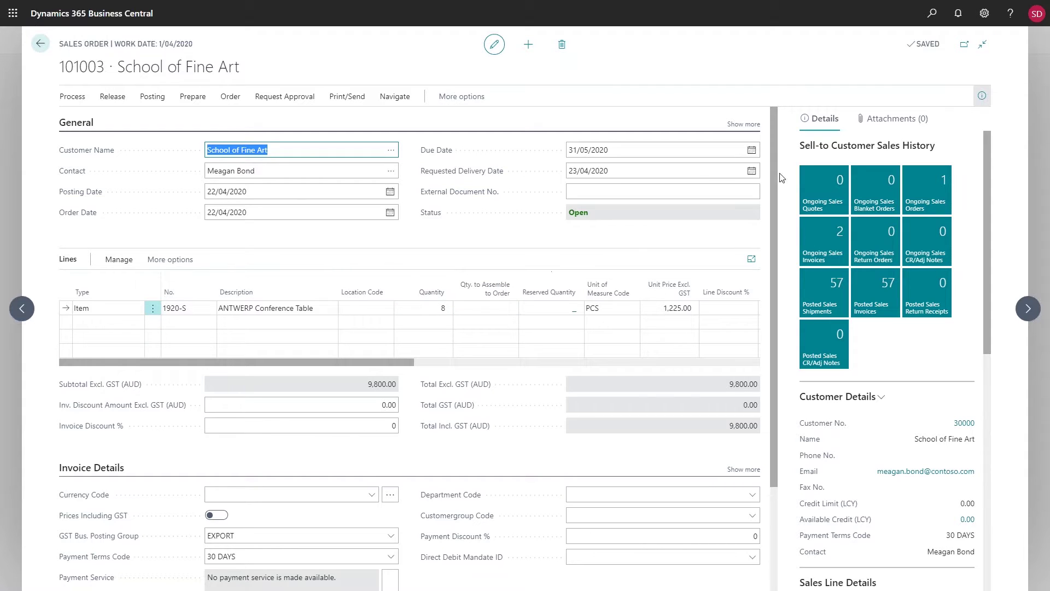
# Search Tell Me for 'items' and open the Items list page.
pyautogui.click(933, 23)
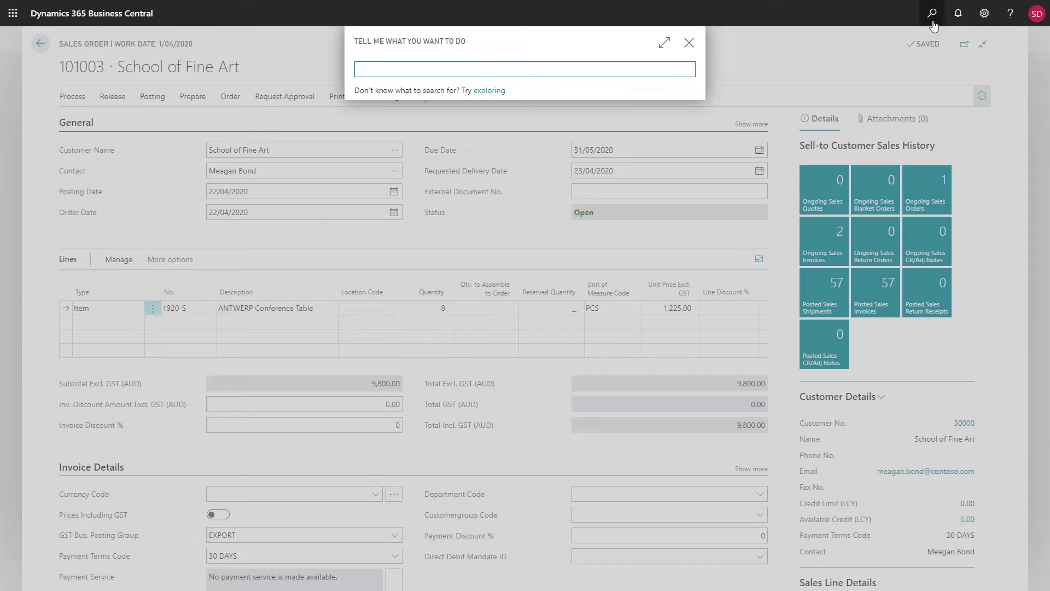
pyautogui.write('items')
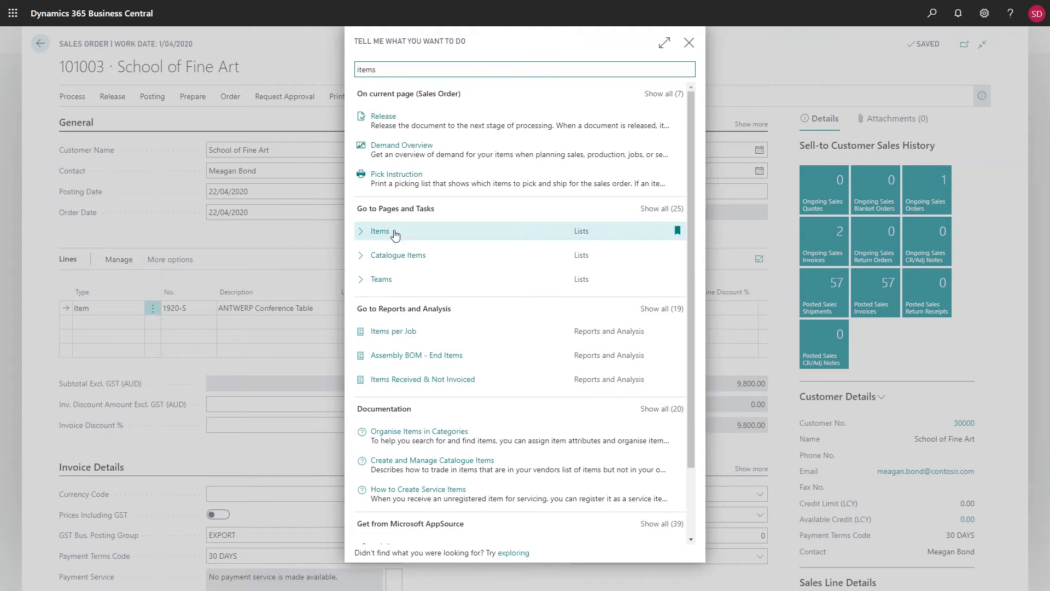
pyautogui.click(394, 234)
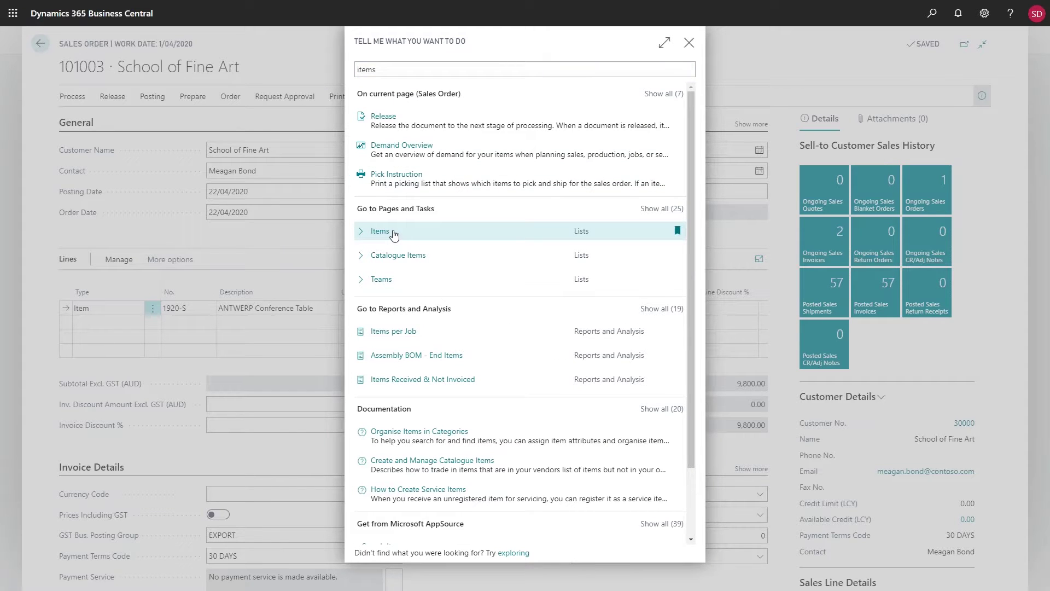
pyautogui.click(394, 234)
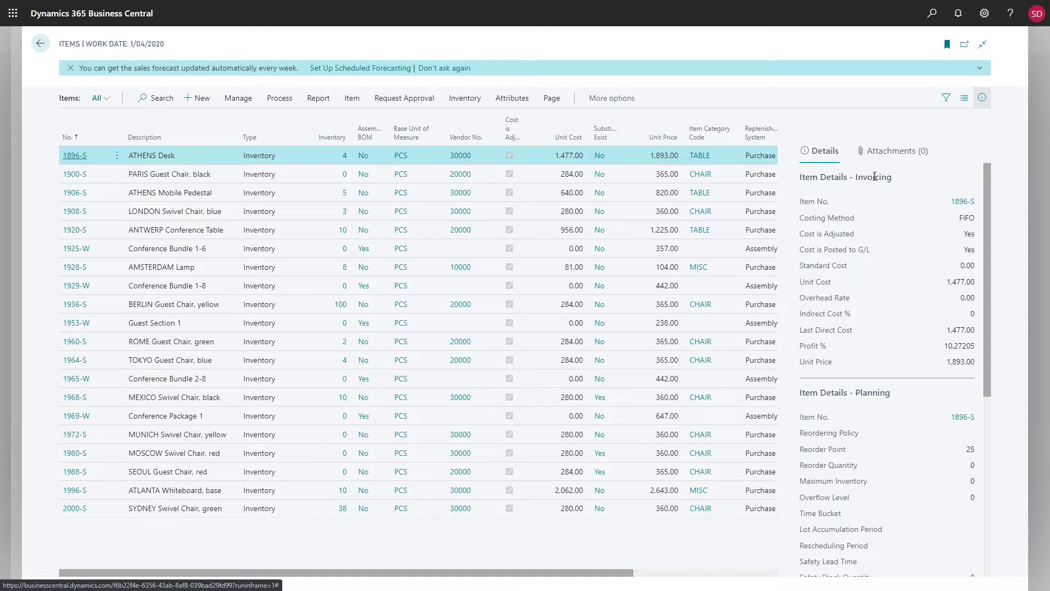
# Pop the Items list into a separate window, reposition it to view items, then close it.
pyautogui.click(965, 48)
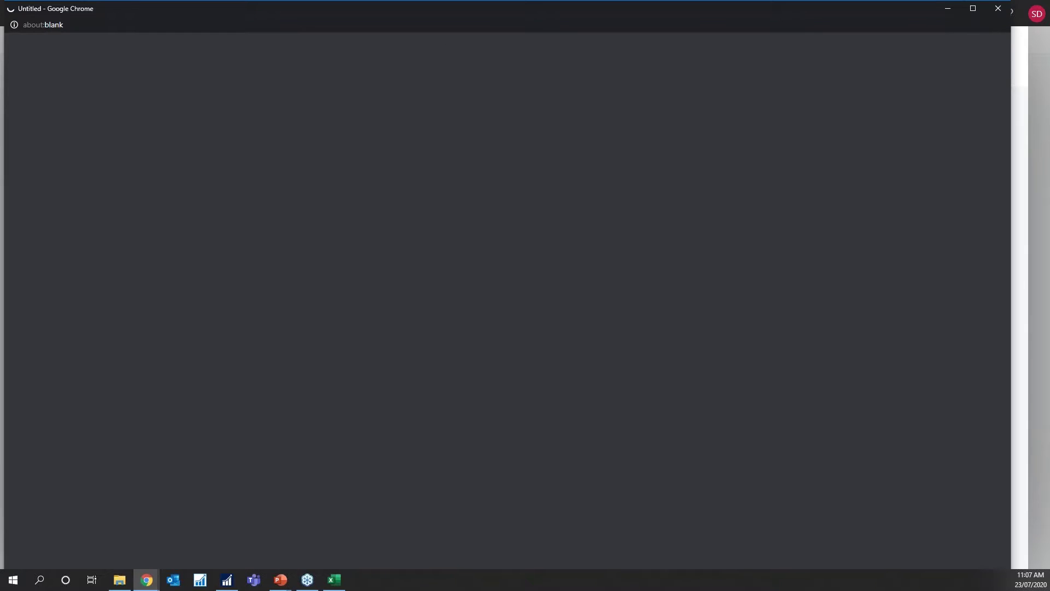
pyautogui.moveTo(461, 19); pyautogui.dragTo(556, 80)
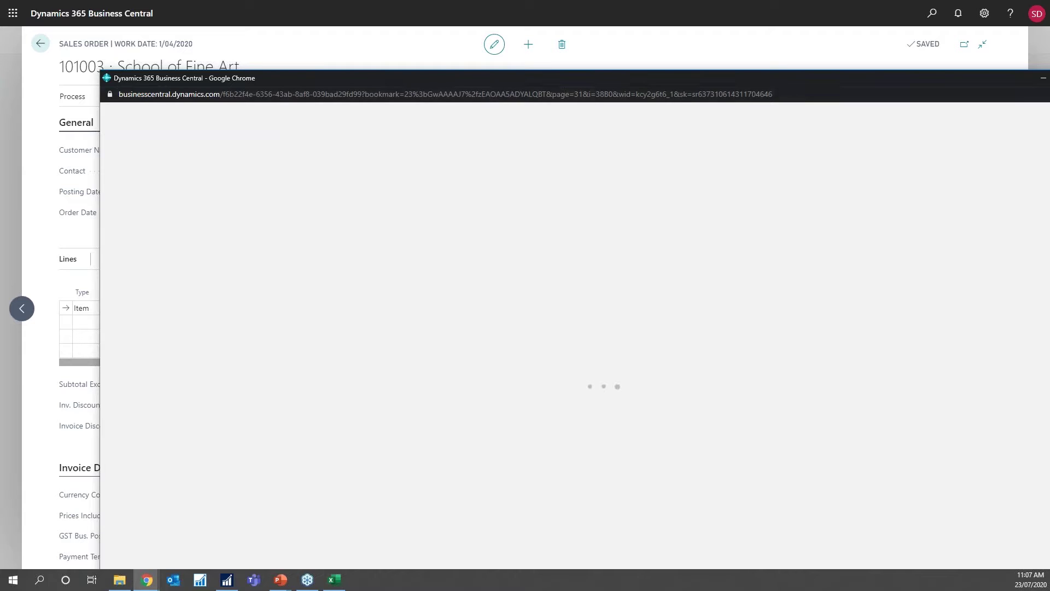
pyautogui.moveTo(570, 83); pyautogui.dragTo(1017, 68)
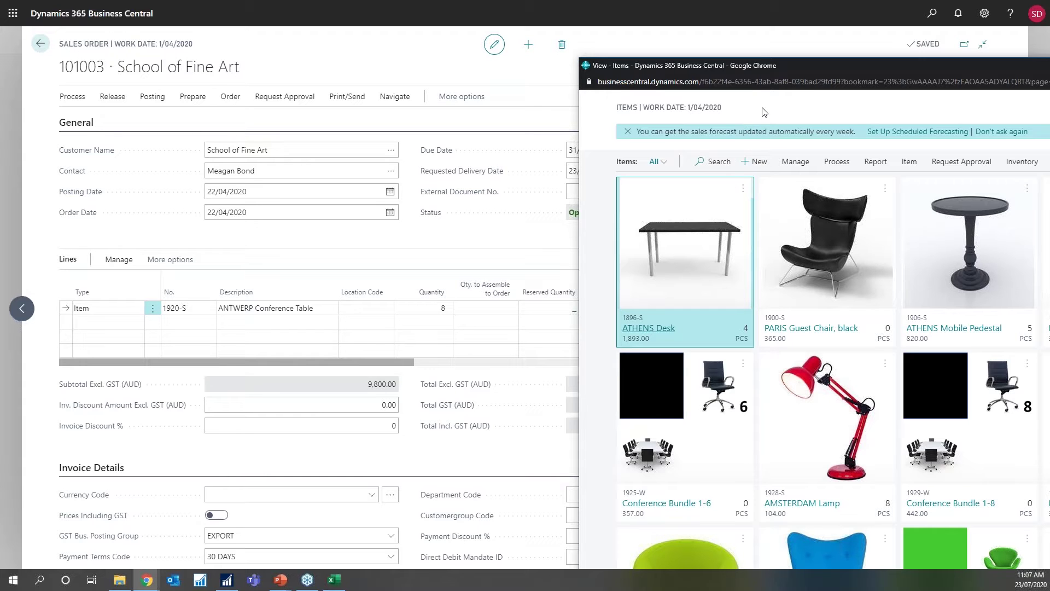
pyautogui.moveTo(871, 67); pyautogui.dragTo(396, 100)
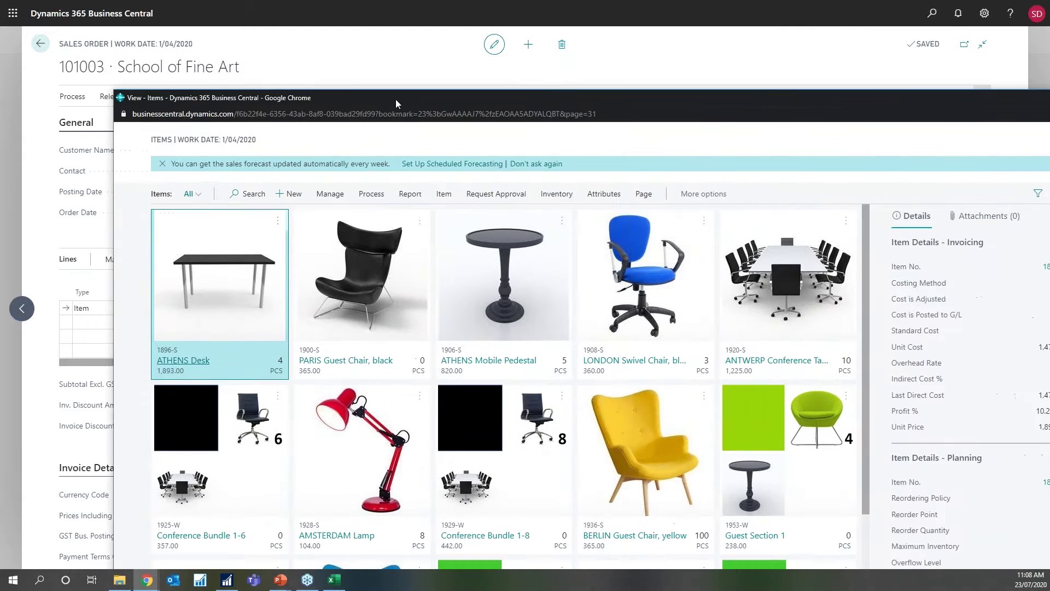
pyautogui.moveTo(619, 96); pyautogui.dragTo(425, 90)
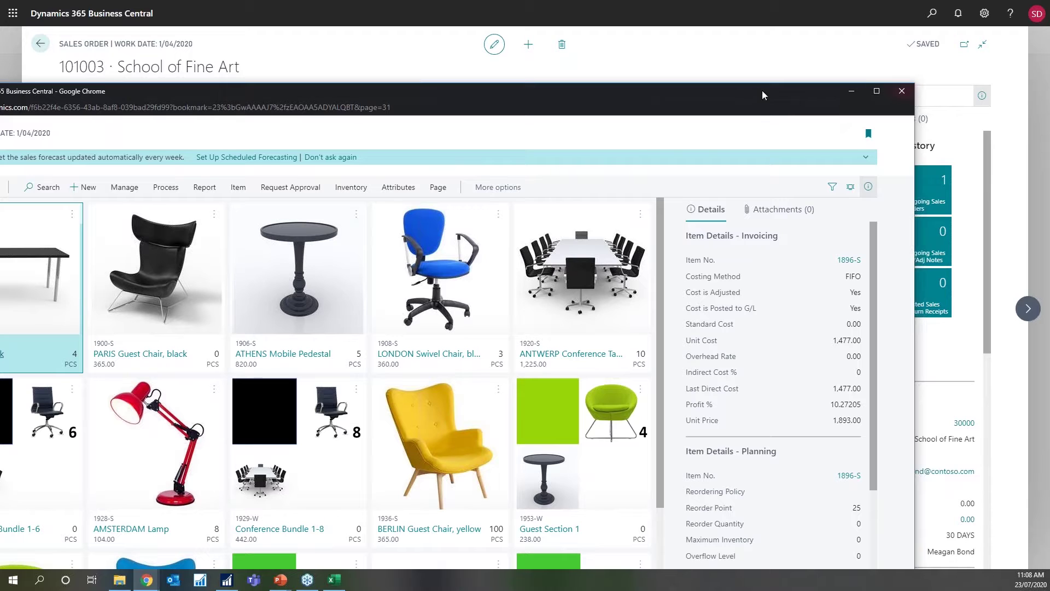
pyautogui.click(902, 91)
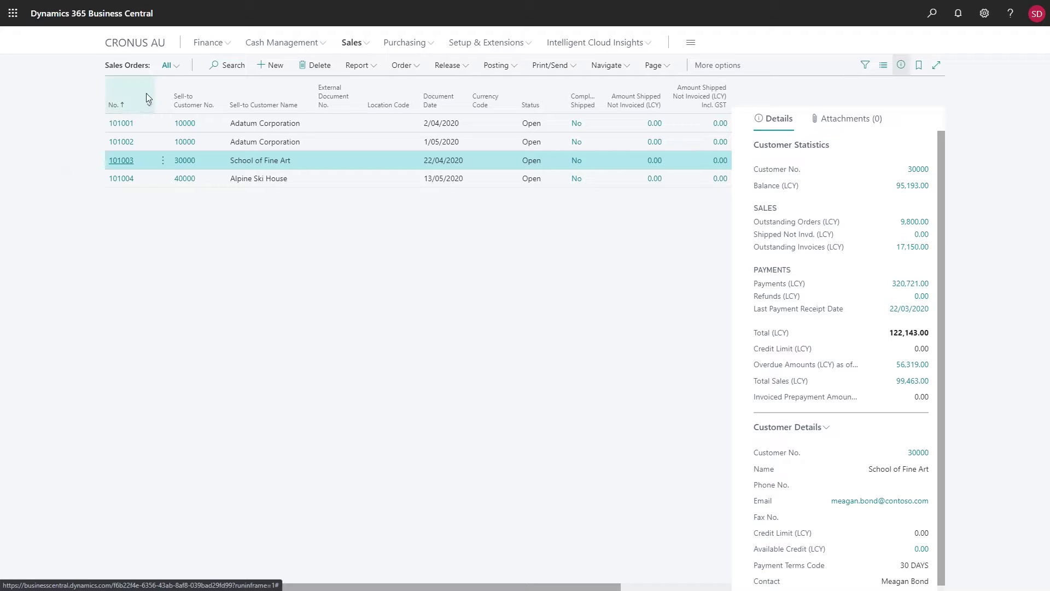
# Return to the CRONUS AU role centre in full-width layout with the Finance links showing.
pyautogui.click(146, 47)
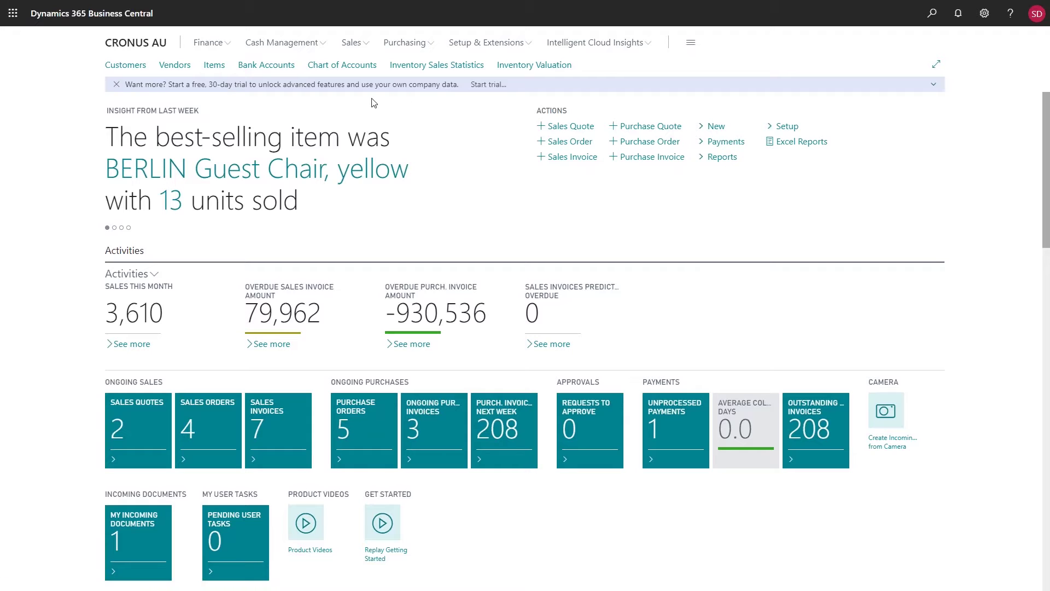
pyautogui.click(937, 64)
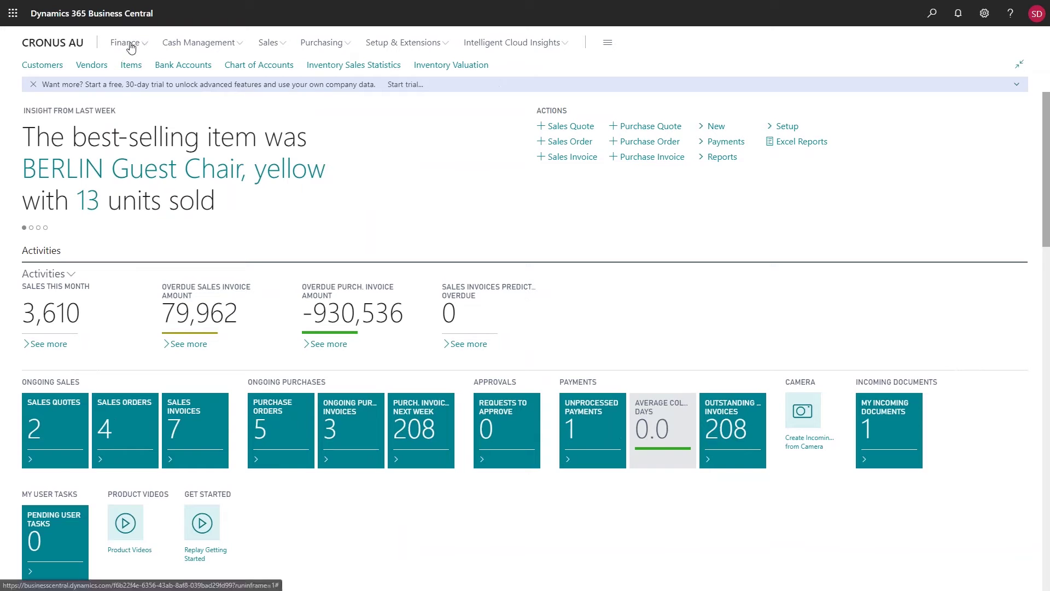
pyautogui.click(127, 45)
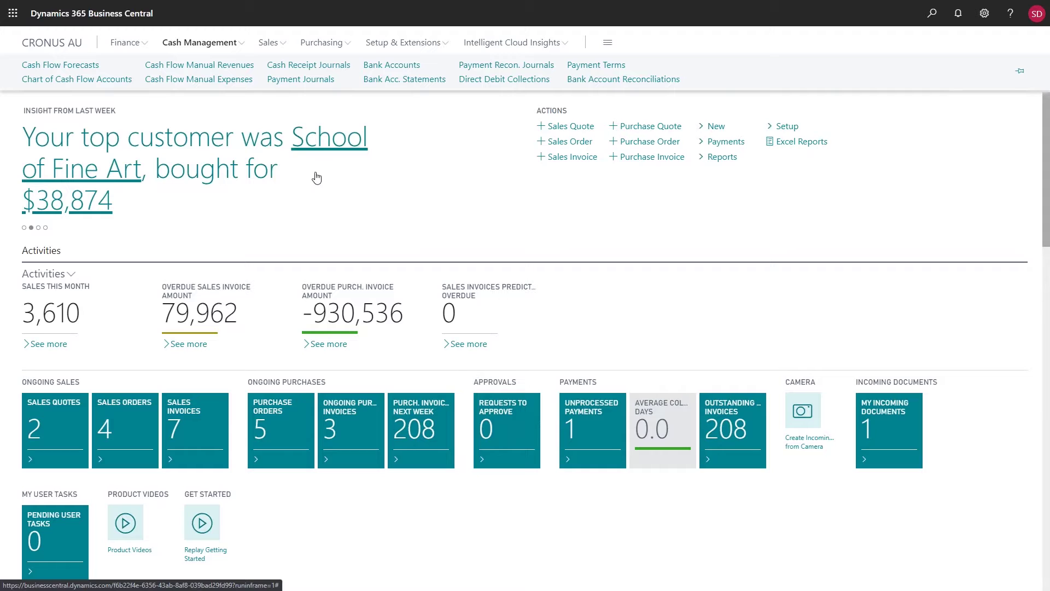
pyautogui.scroll(-1, 347, 225)
pyautogui.scroll(1, 345, 237)
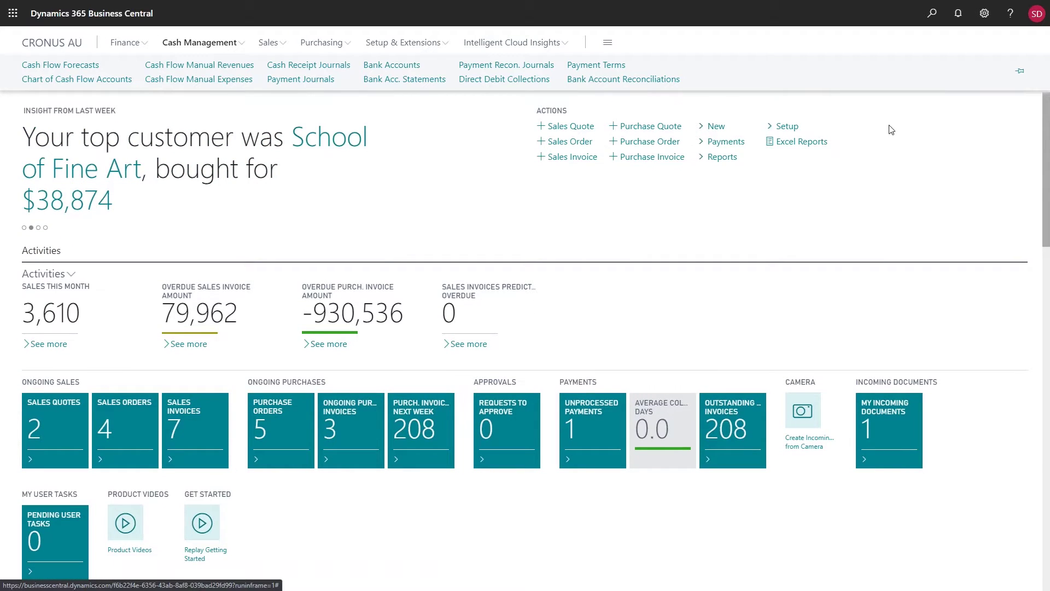
pyautogui.click(932, 16)
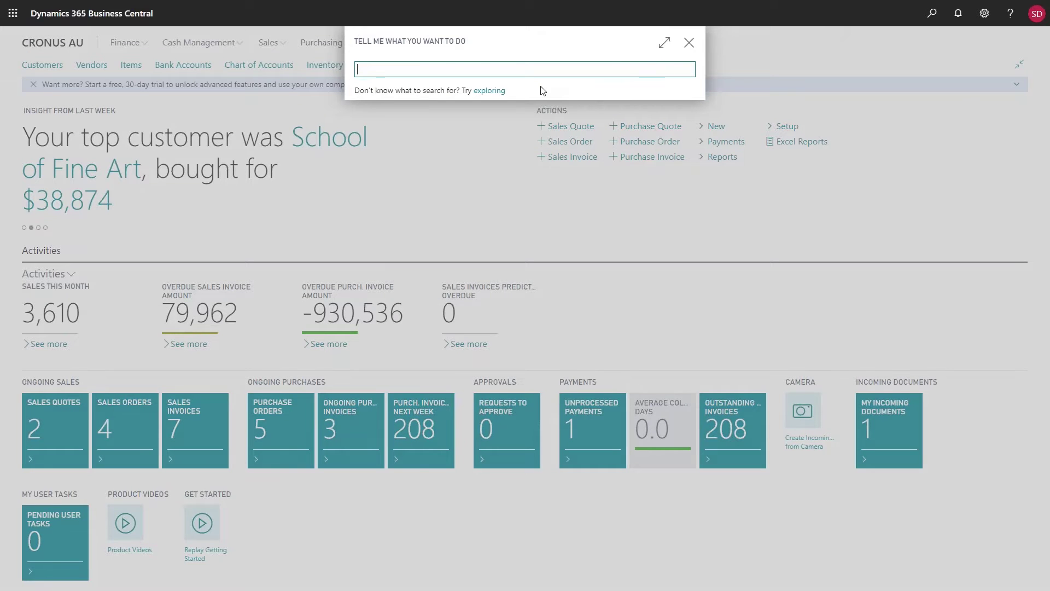
pyautogui.write('posted sales')
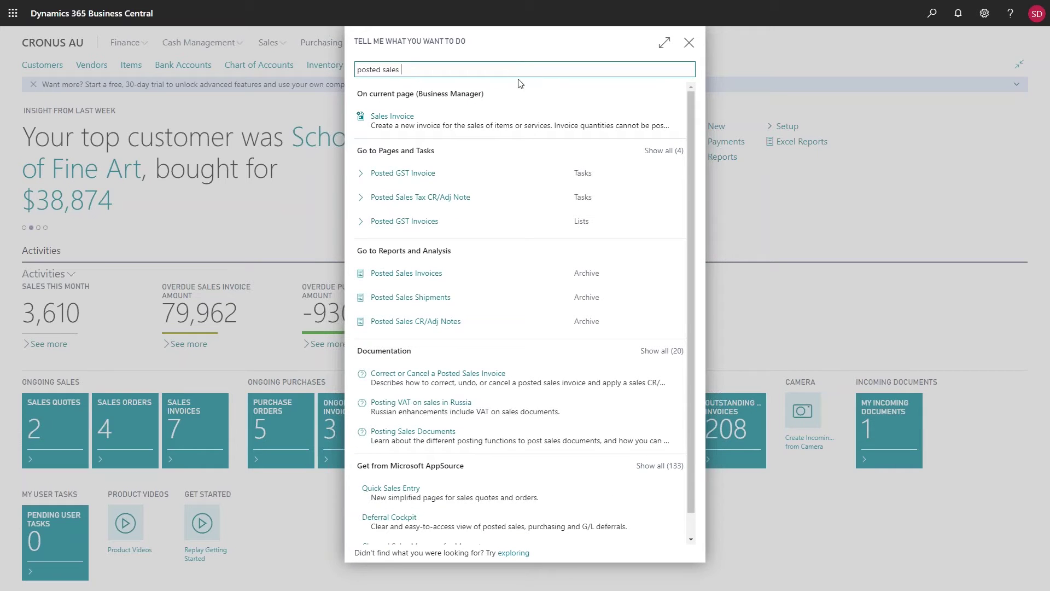
pyautogui.click(690, 44)
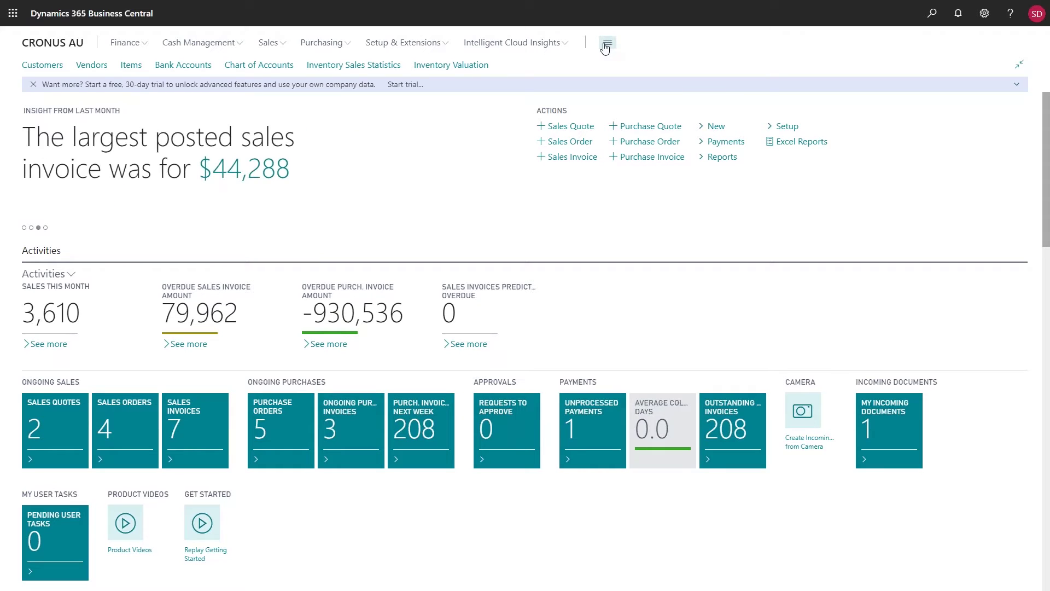
# Open the Explore all site map of the Business Manager role's pages.
pyautogui.click(605, 48)
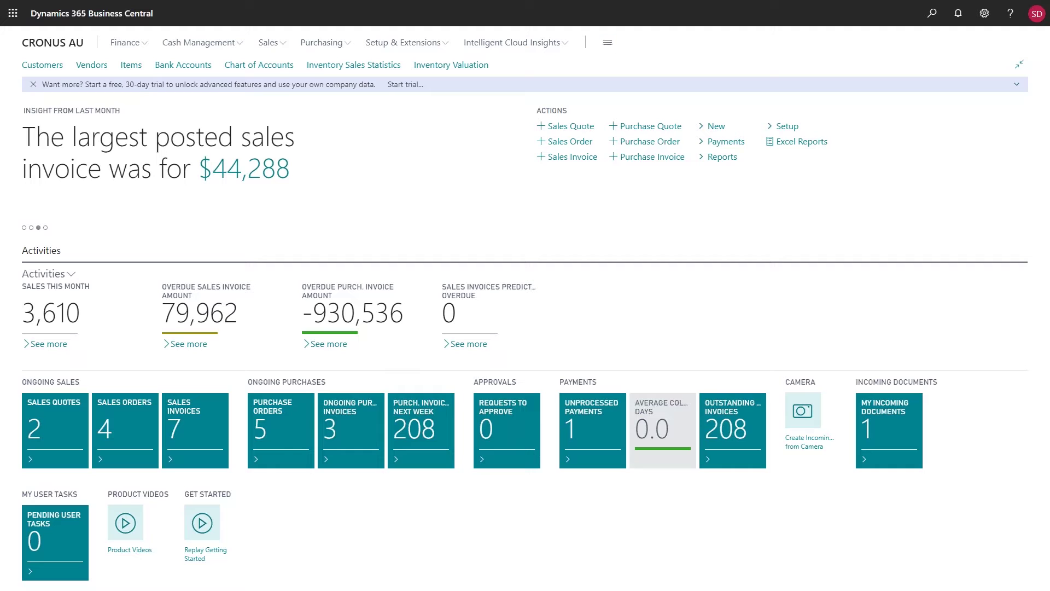
pyautogui.click(608, 44)
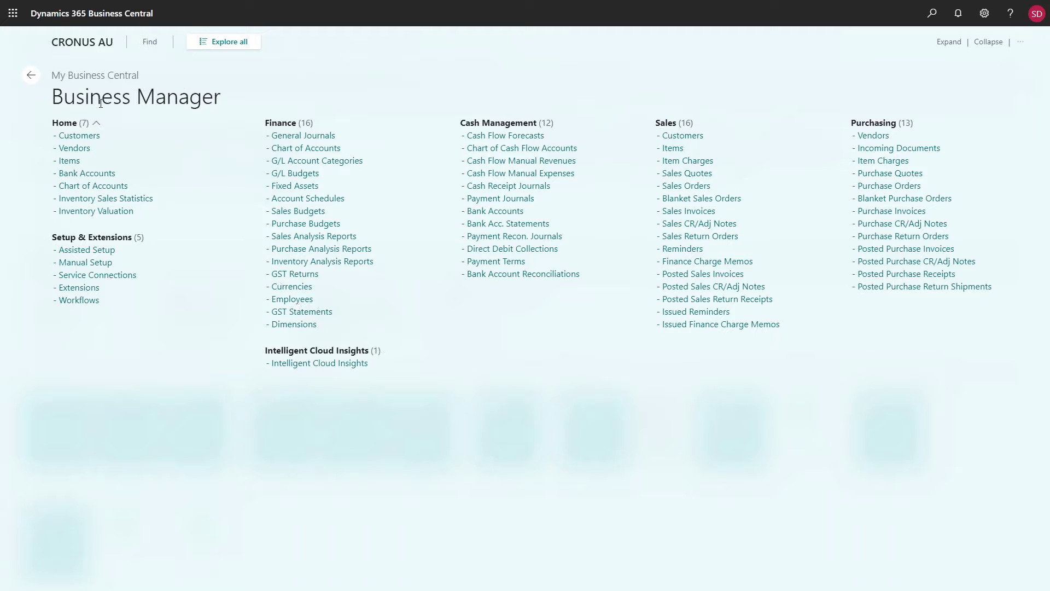
# Show all departments, expand Purchasing and its Reports, and scroll through the areas.
pyautogui.click(245, 49)
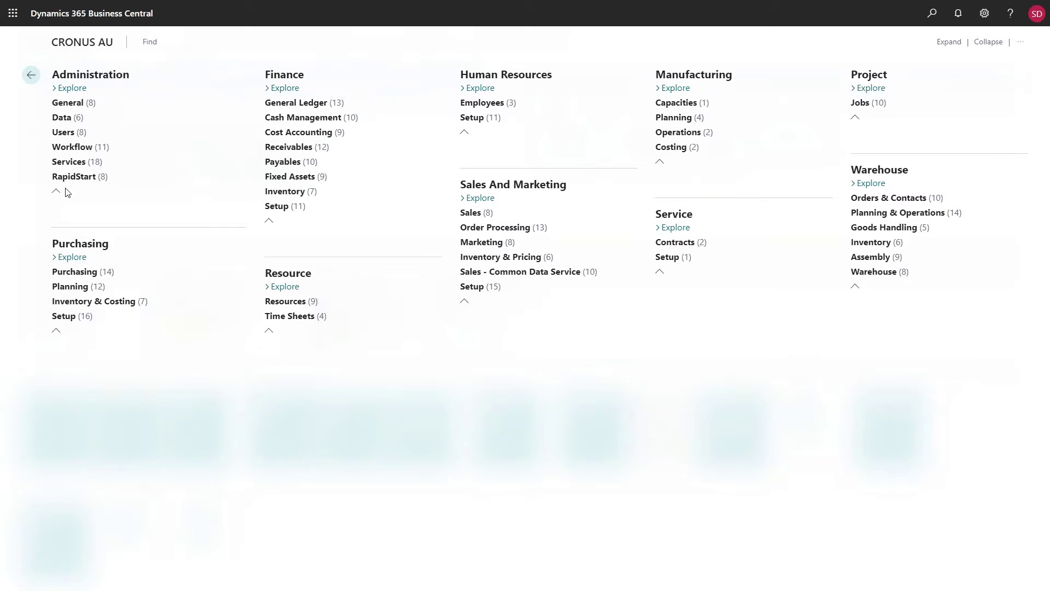
pyautogui.click(84, 274)
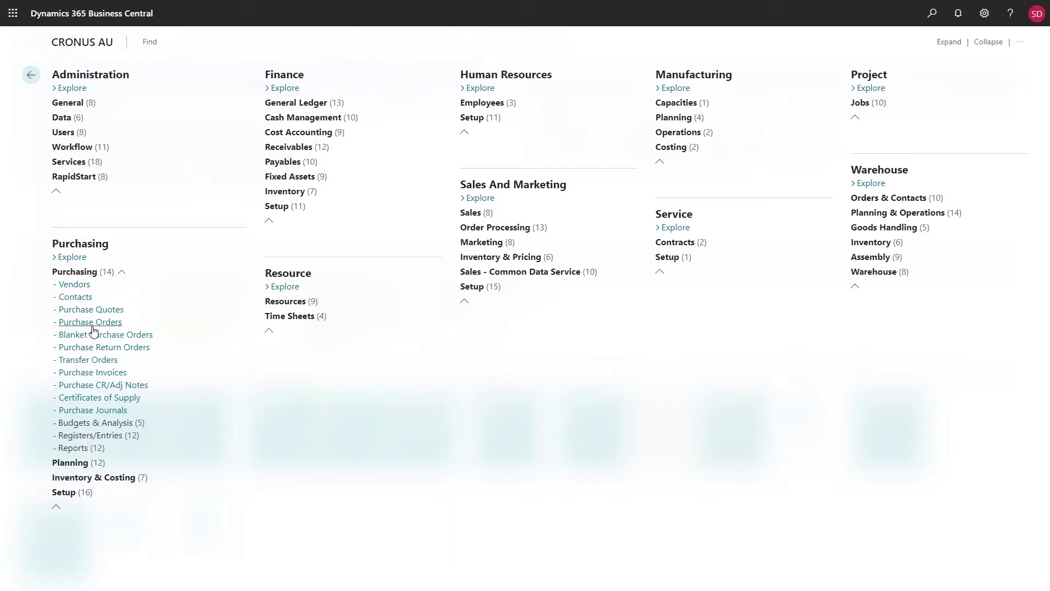
pyautogui.click(88, 449)
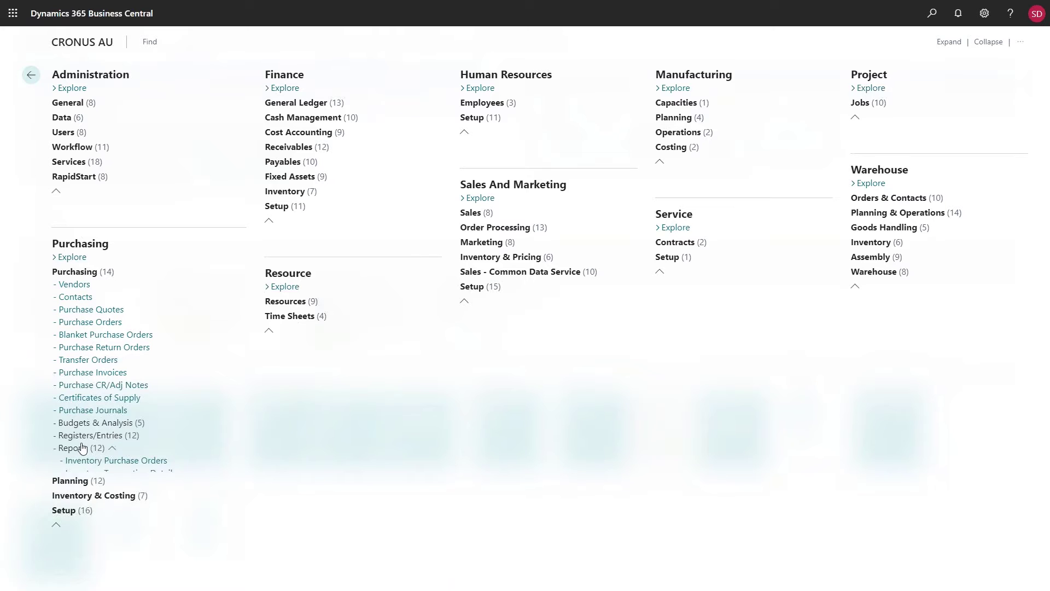
pyautogui.scroll(-2, 91, 451)
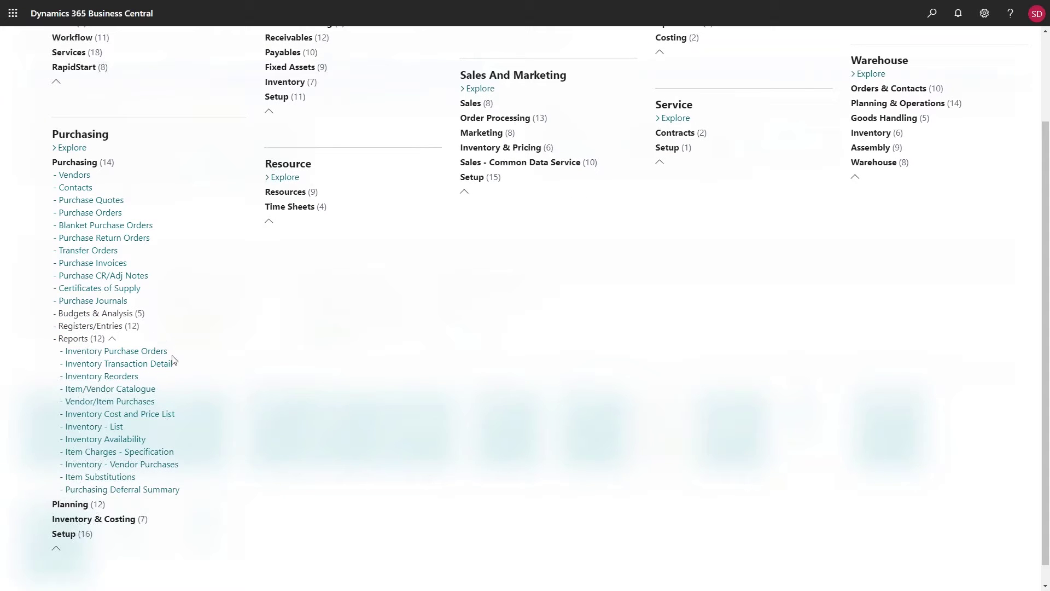
pyautogui.scroll(1, 146, 427)
pyautogui.scroll(-1, 147, 427)
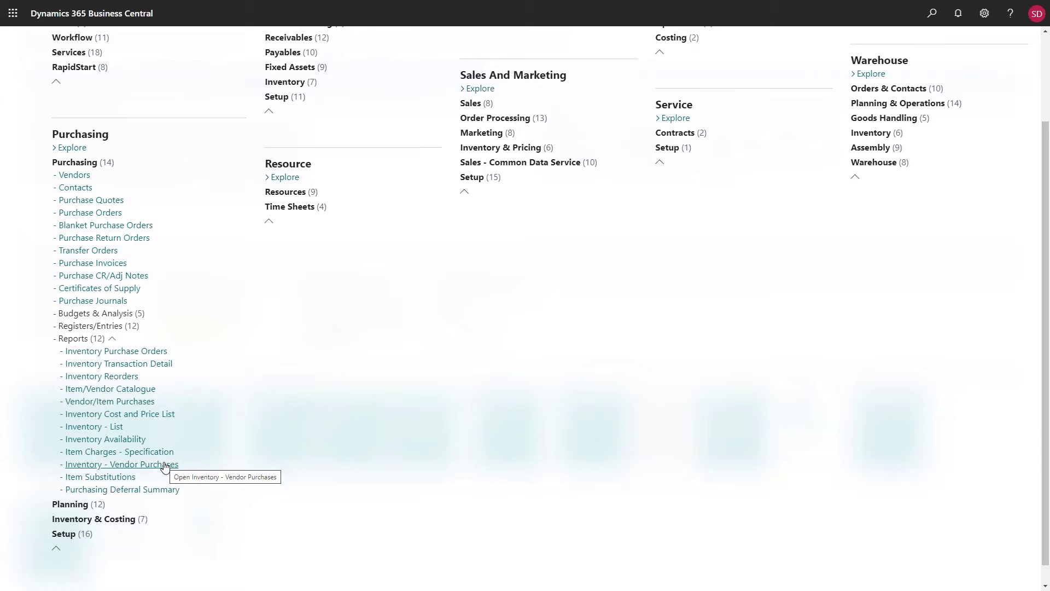
pyautogui.scroll(1, 295, 496)
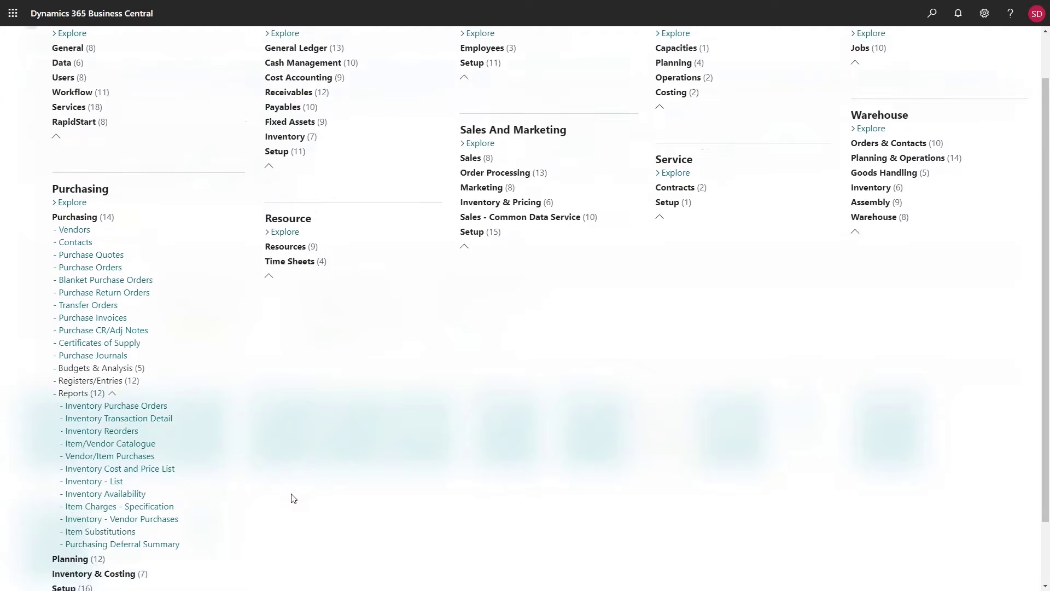
pyautogui.scroll(1, 294, 498)
pyautogui.scroll(-2, 284, 498)
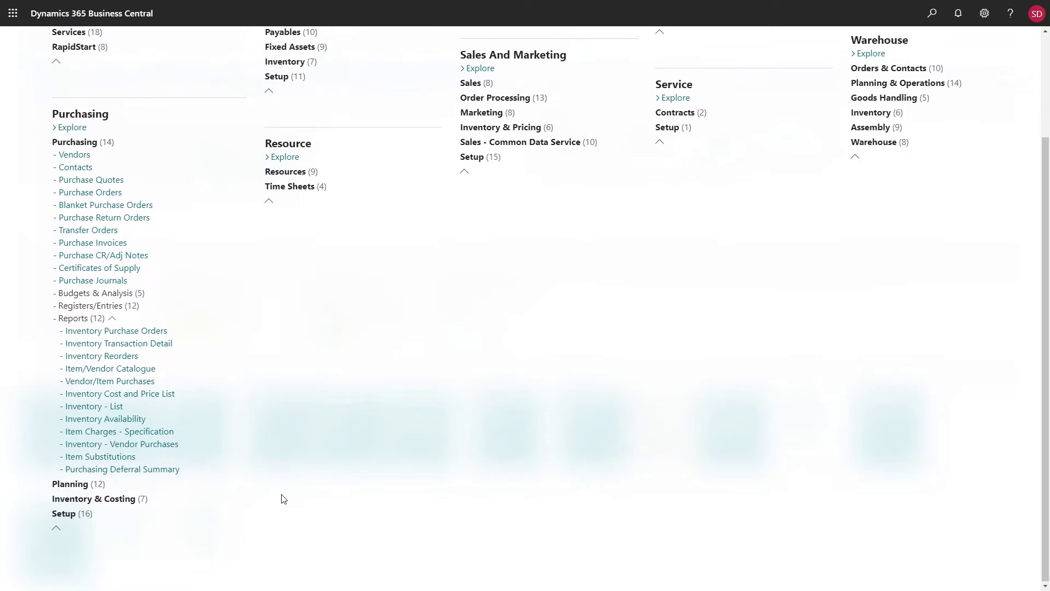
pyautogui.scroll(2, 280, 500)
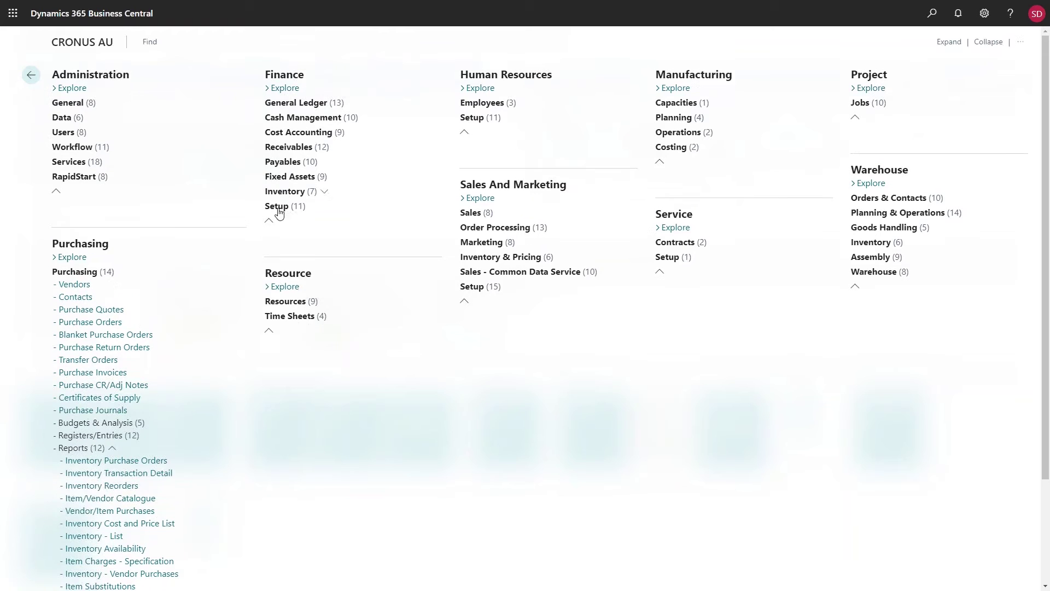
# Go back from the explorer to the CRONUS AU role centre, briefly revisiting Explore all and Finance.
pyautogui.click(33, 75)
pyautogui.click(86, 46)
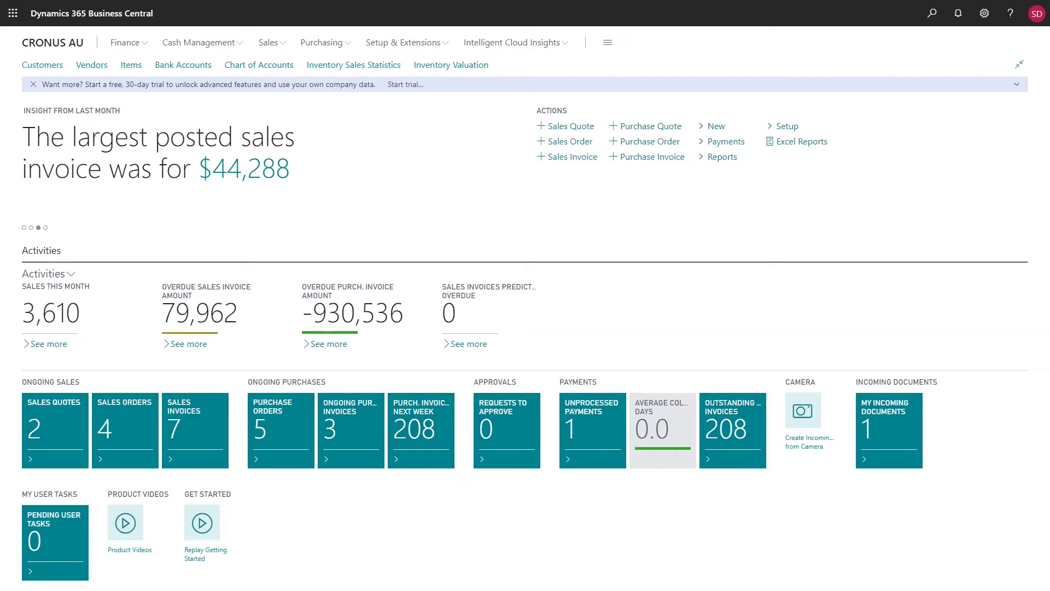
pyautogui.click(608, 42)
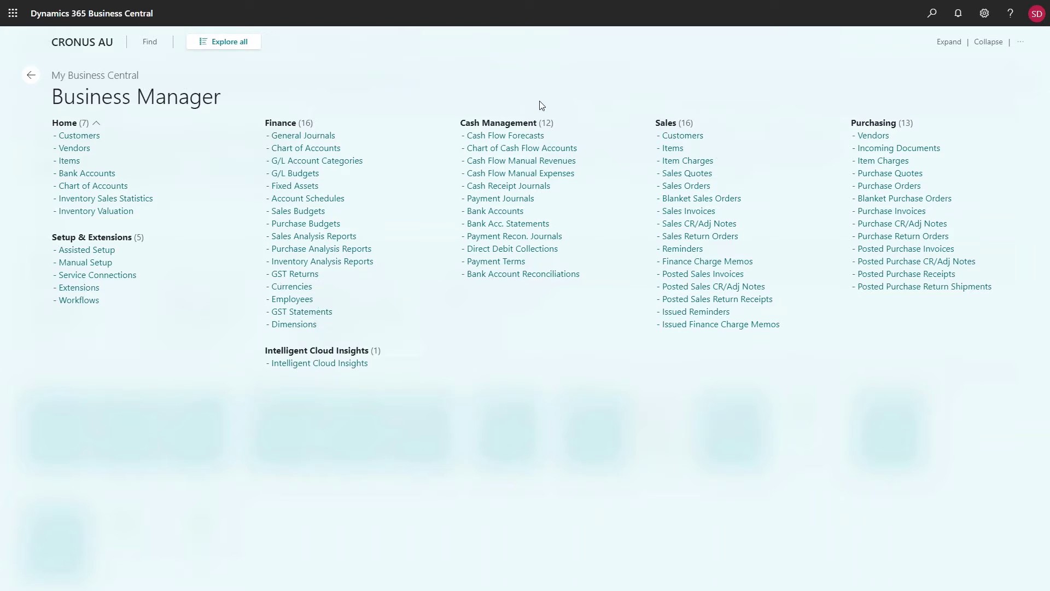
pyautogui.click(71, 44)
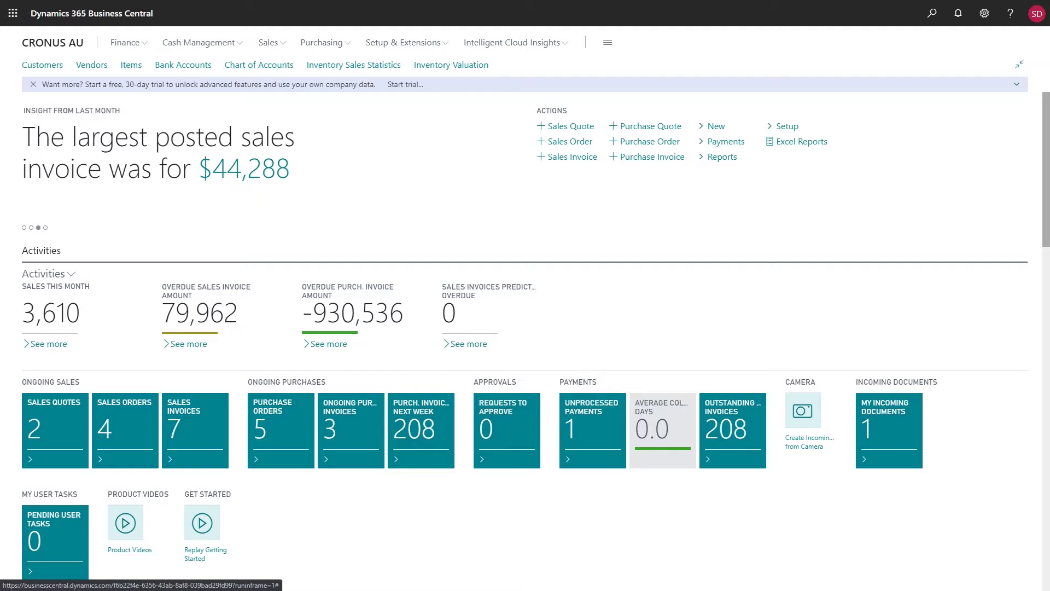
pyautogui.click(138, 46)
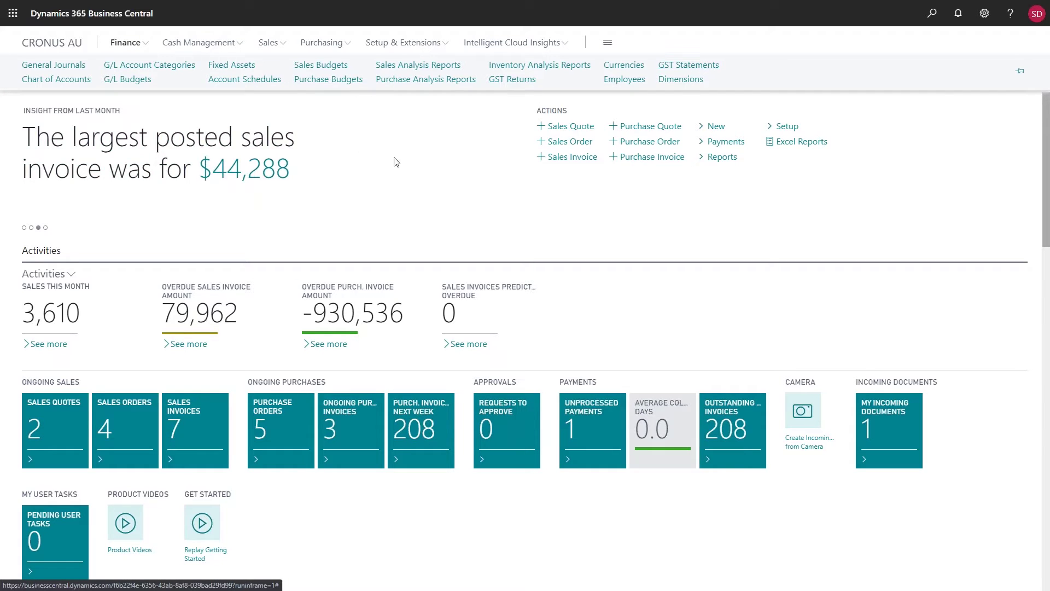
pyautogui.click(412, 158)
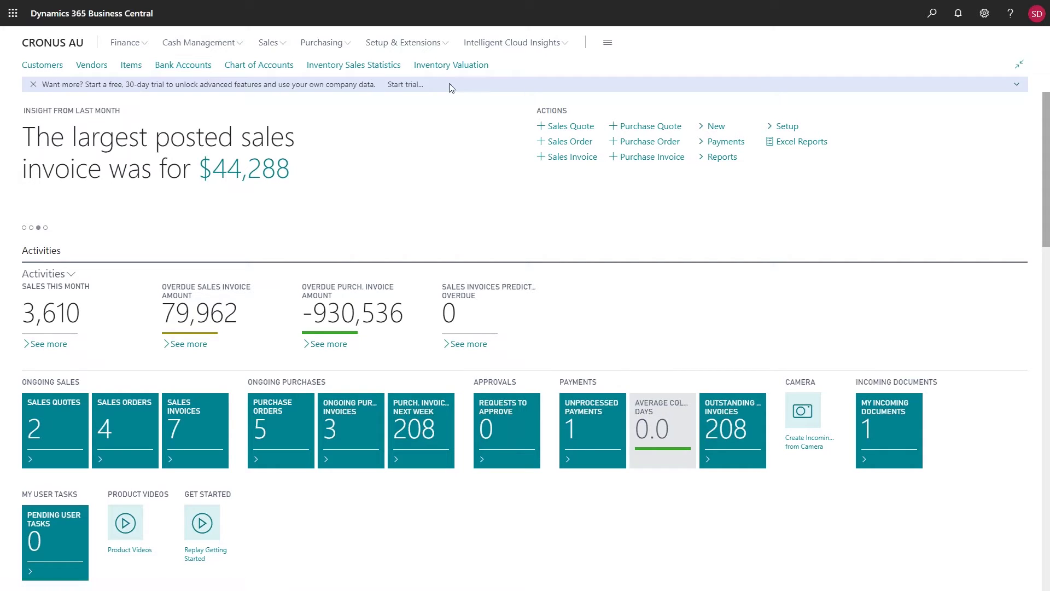
# Search Tell Me for 'balance sheet' and bookmark the Balance Sheet report to the Role Centre.
pyautogui.click(931, 13)
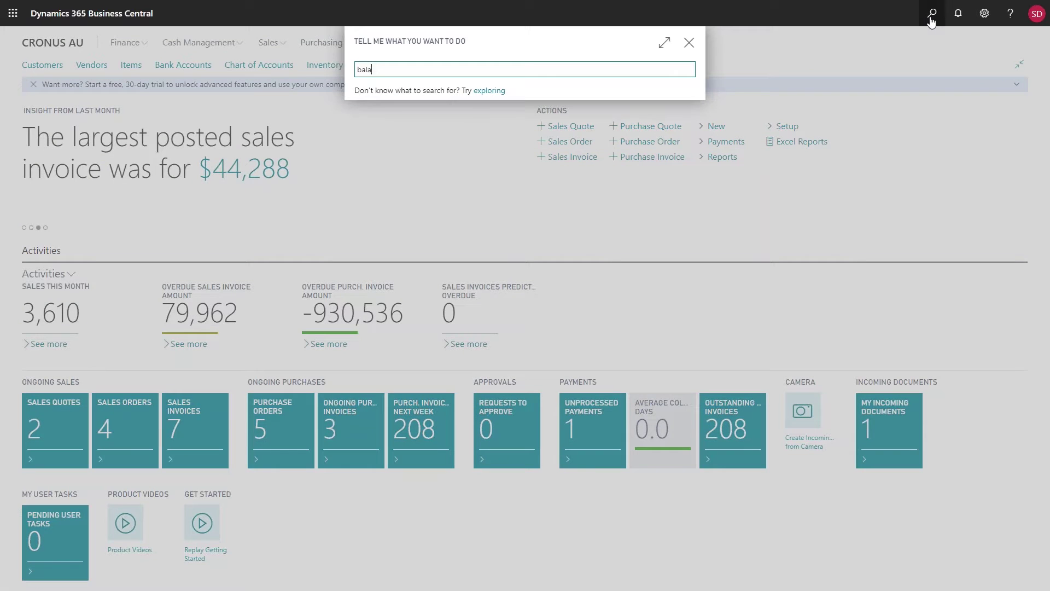
pyautogui.write('balance sheet')
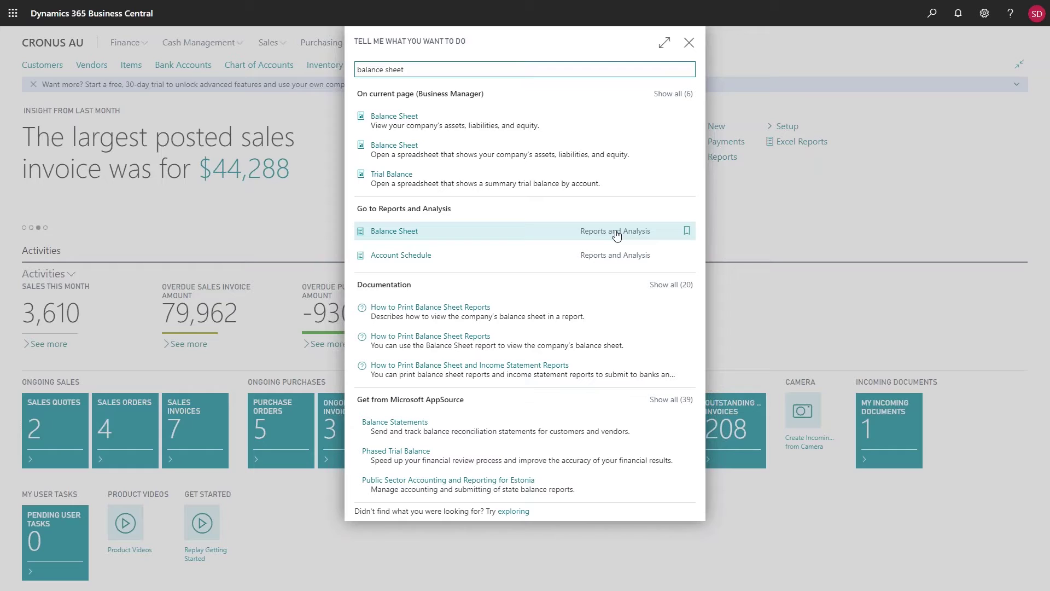
pyautogui.click(687, 232)
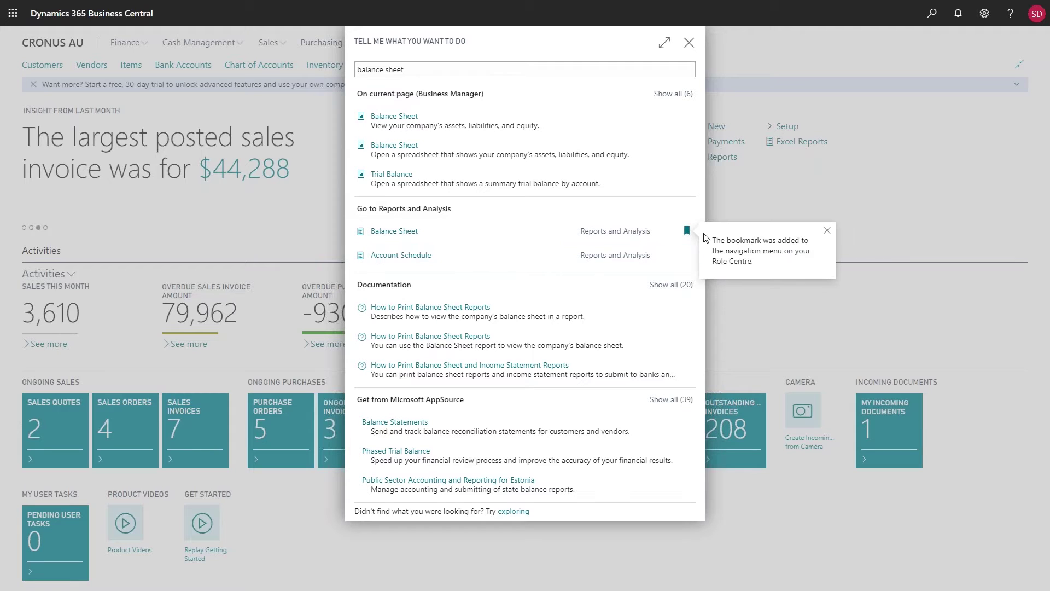
pyautogui.click(827, 230)
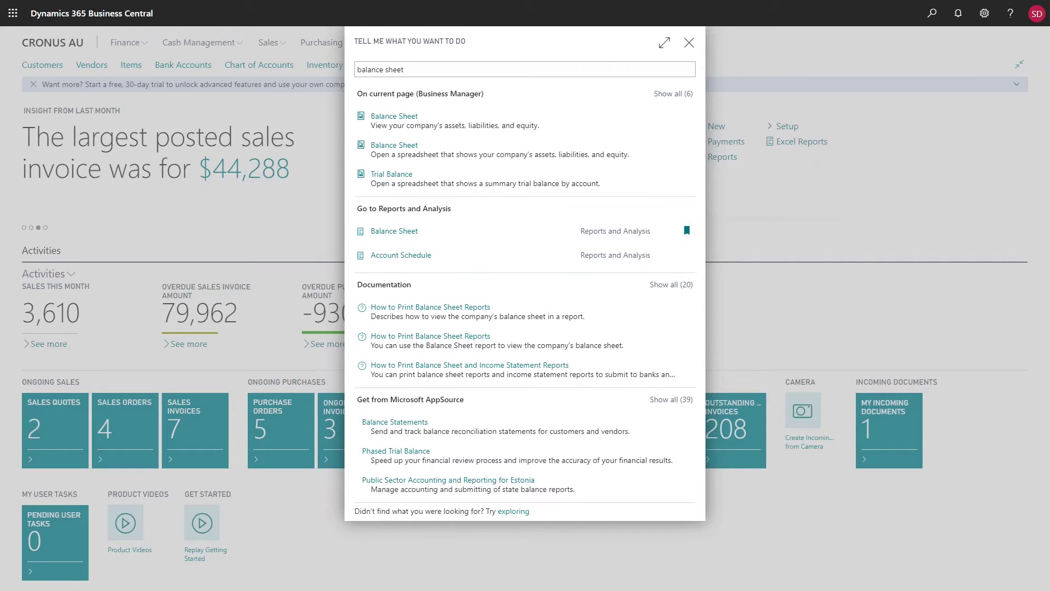
# Close the search, open the bookmarked Balance Sheet report, and cancel its request page.
pyautogui.click(689, 43)
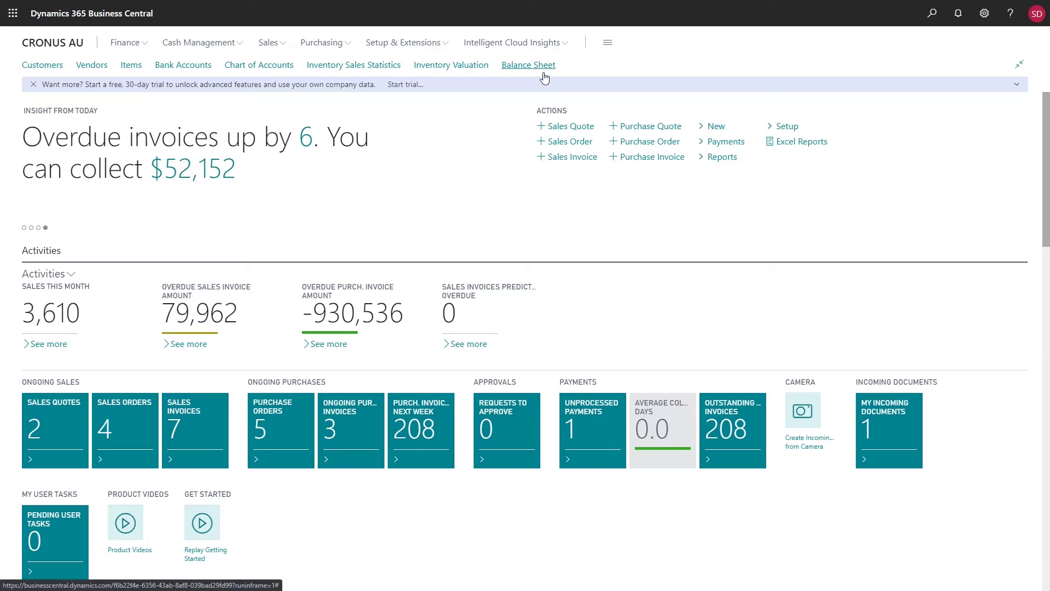
pyautogui.click(544, 71)
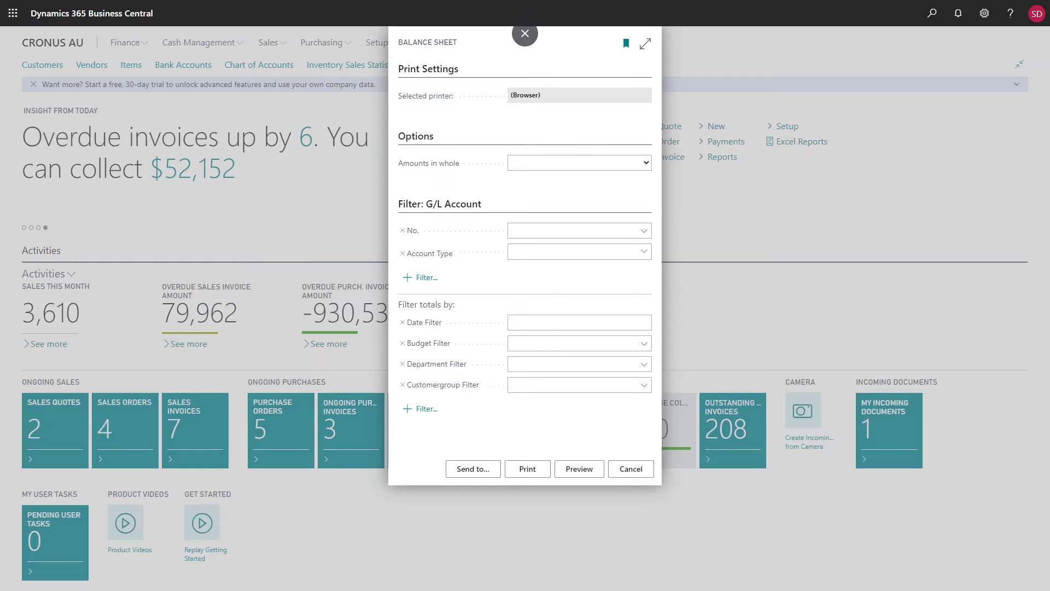
pyautogui.click(629, 469)
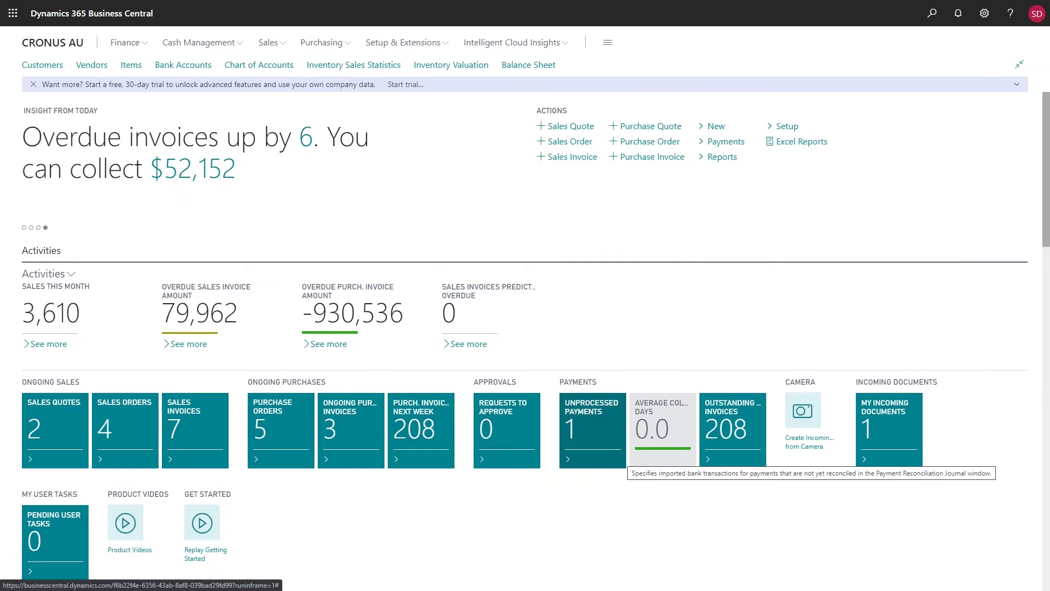
# Go to Sales > Sales Orders and open order 101004 for Alpine Ski House.
pyautogui.click(269, 44)
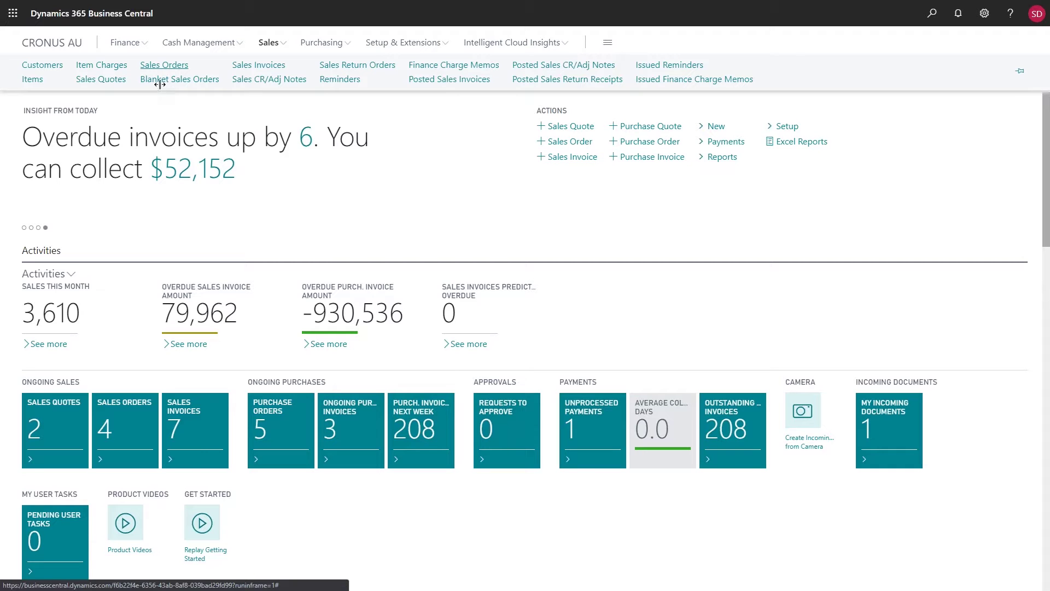
pyautogui.click(164, 65)
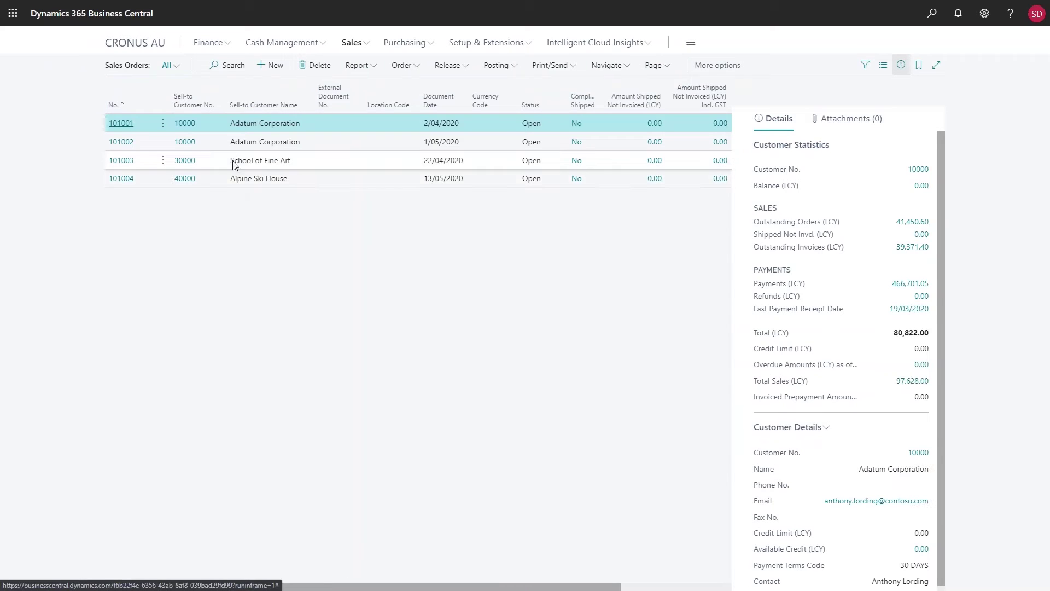
pyautogui.click(123, 182)
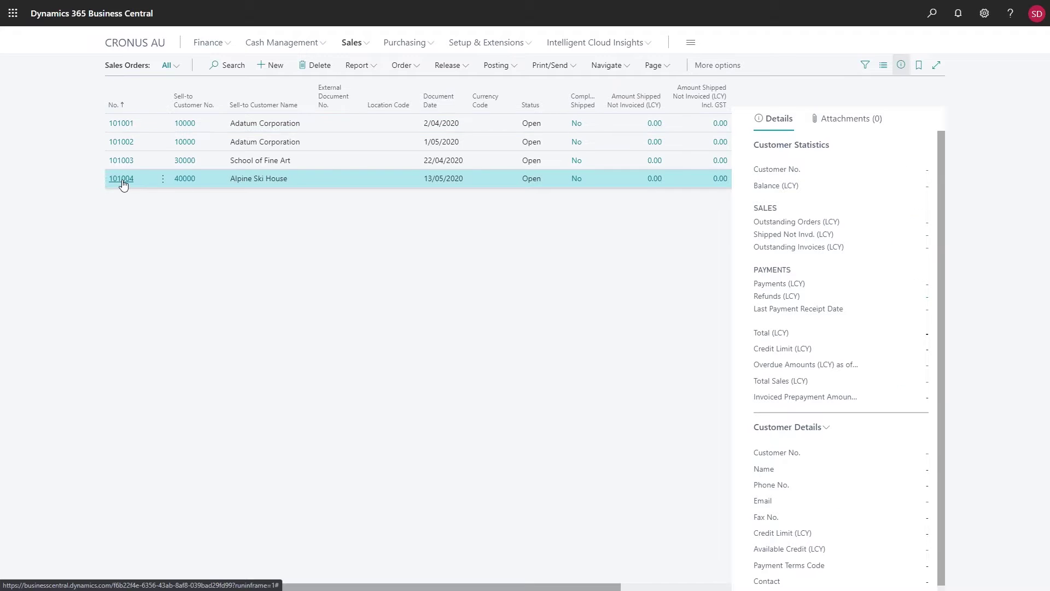
pyautogui.click(128, 182)
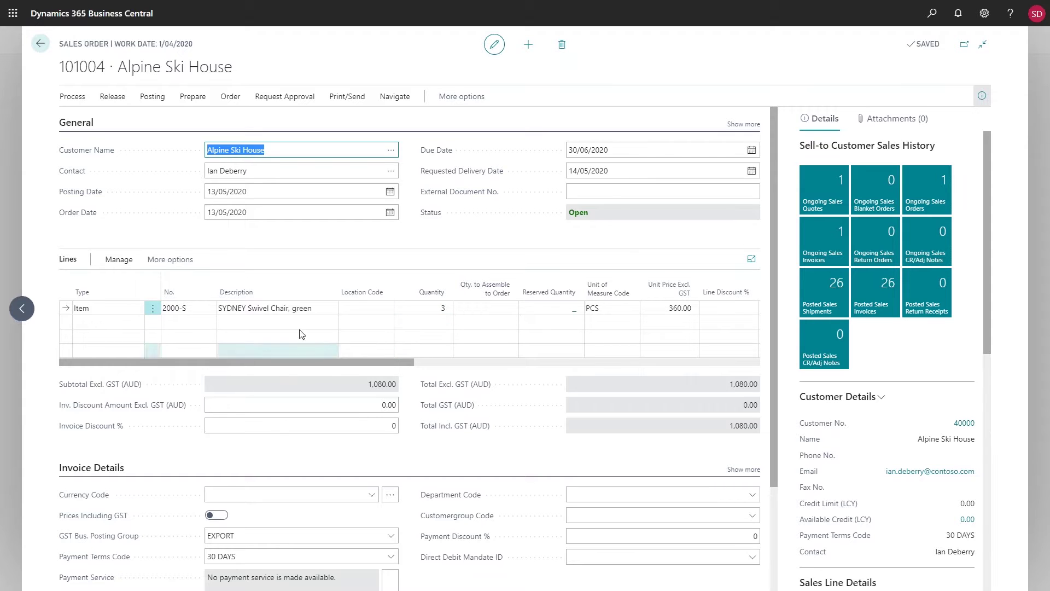
# Hide the FactBox pane on order 101004, then toggle the lines' focus mode on and off.
pyautogui.click(982, 96)
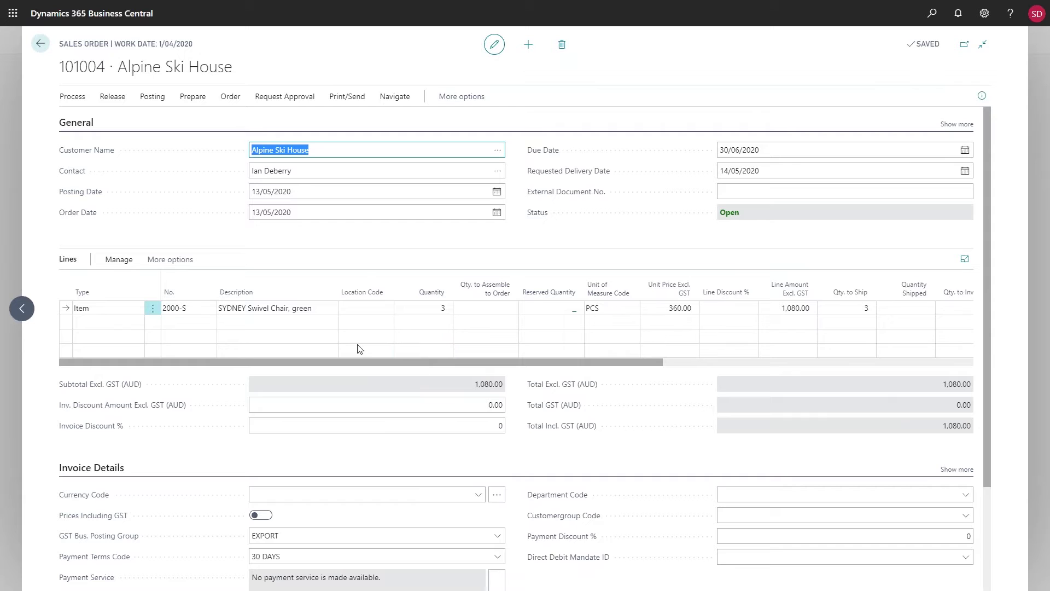
pyautogui.moveTo(239, 365)
pyautogui.mouseDown()
pyautogui.moveTo(444, 379)
pyautogui.moveTo(211, 370)
pyautogui.moveTo(225, 369)
pyautogui.mouseUp()
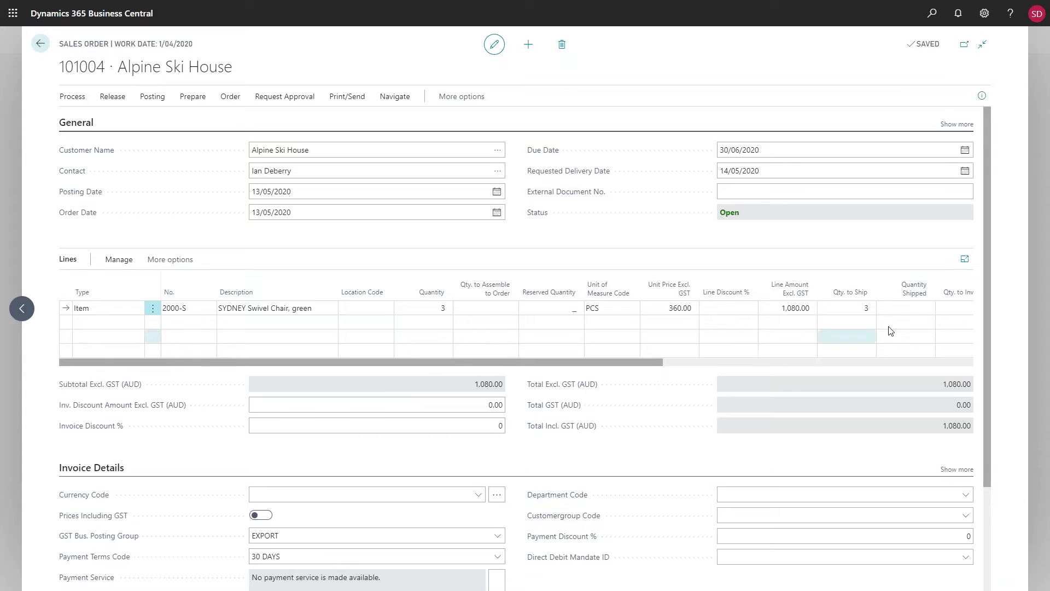
pyautogui.click(966, 261)
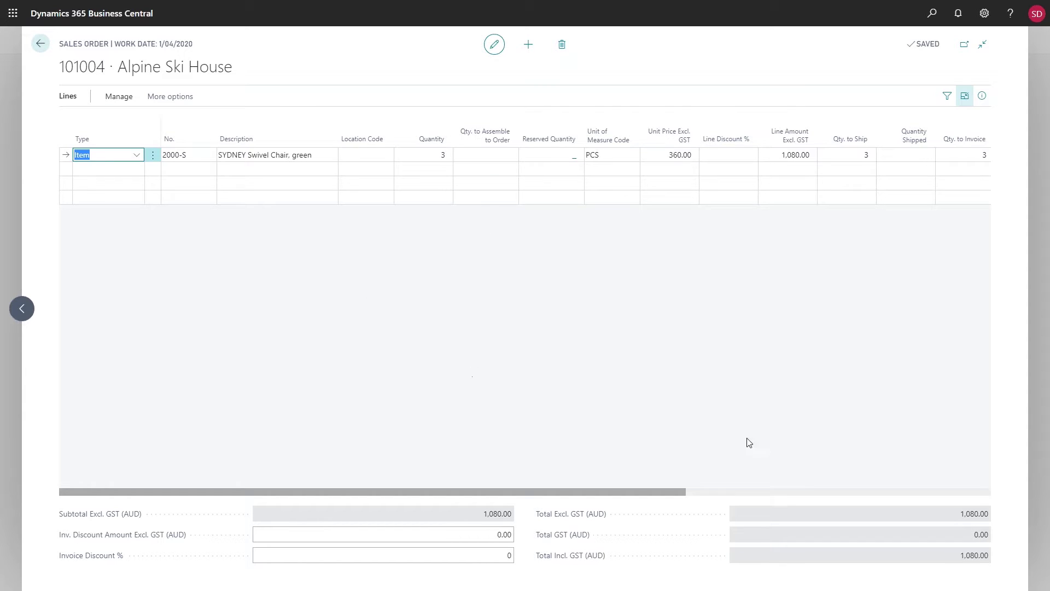
pyautogui.click(966, 98)
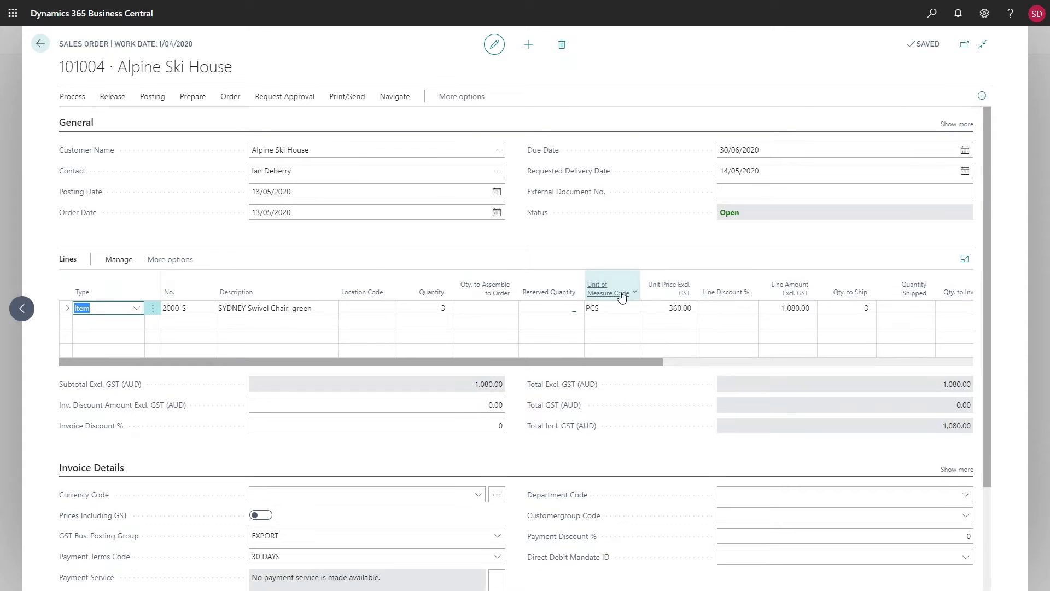
pyautogui.moveTo(617, 300)
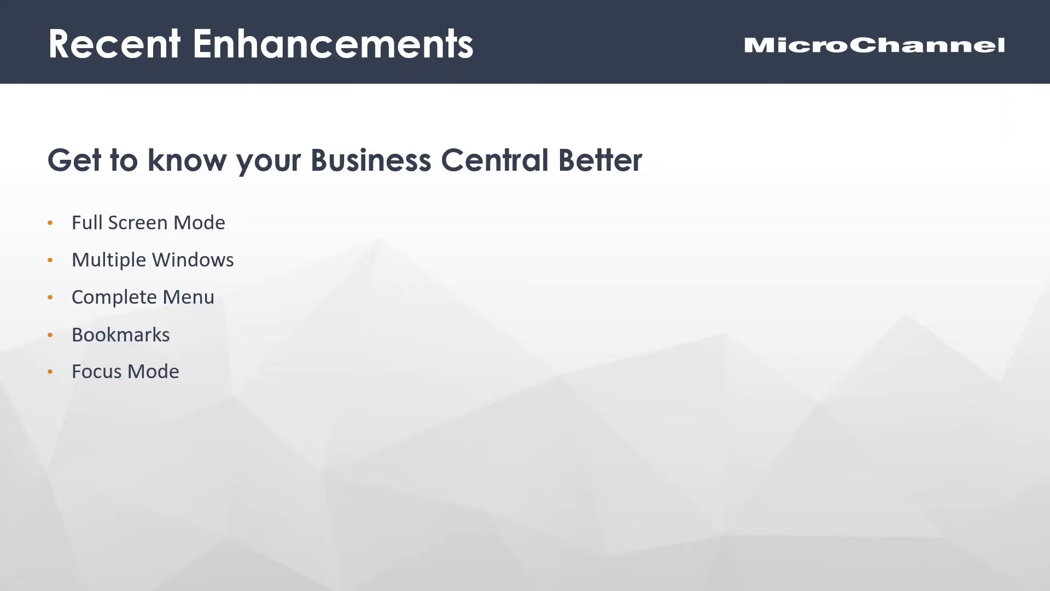
# Advance to the User Personalisation slide, then return to the Business Central Sales Orders list.
pyautogui.press('Right')
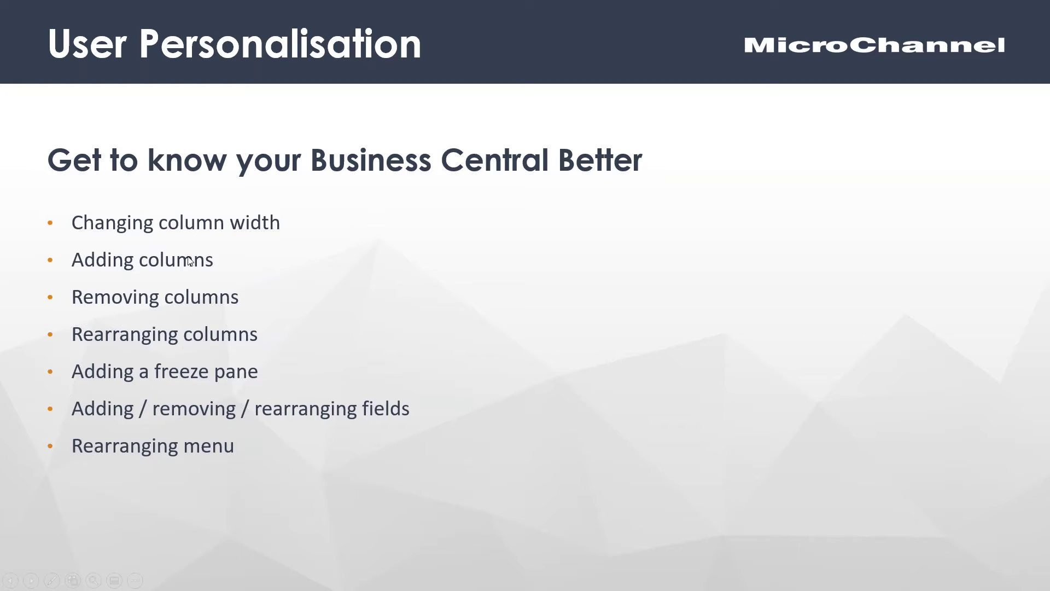
pyautogui.hotkey('alt', 'Tab')
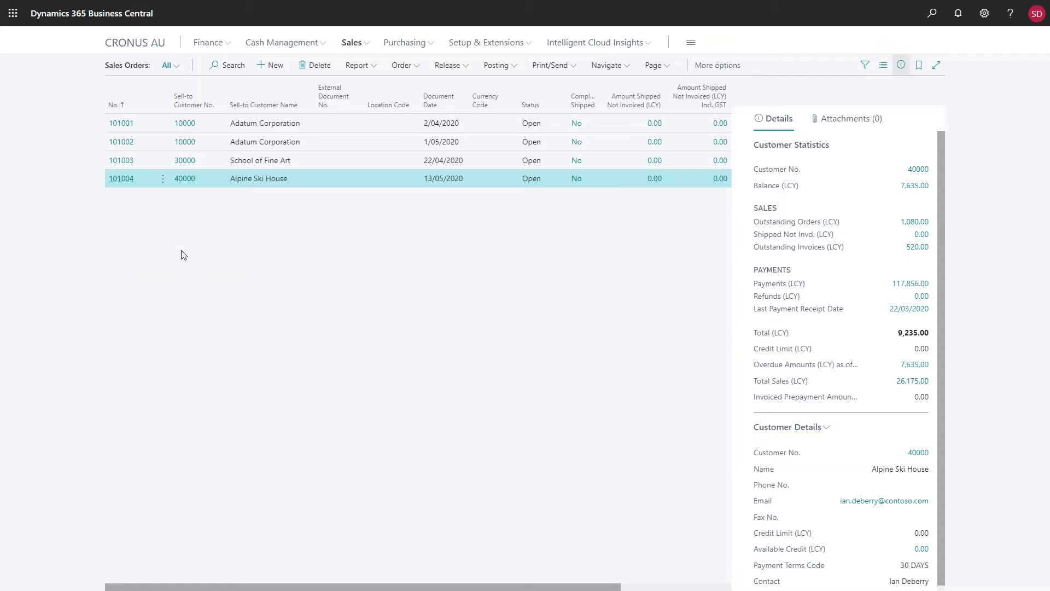
# Open the Items list from the Sales group of links.
pyautogui.click(351, 43)
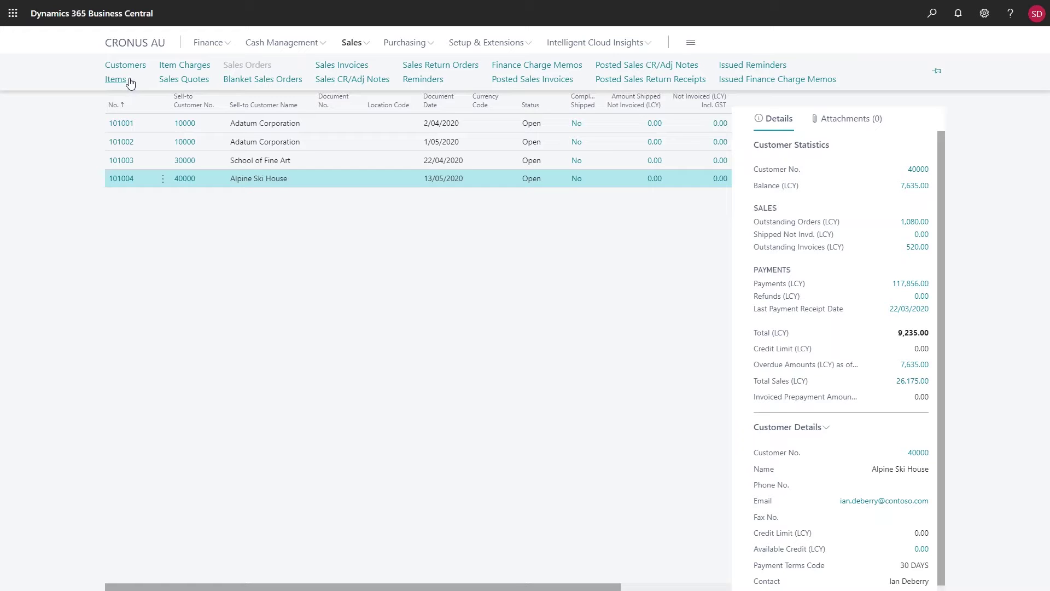
pyautogui.click(117, 79)
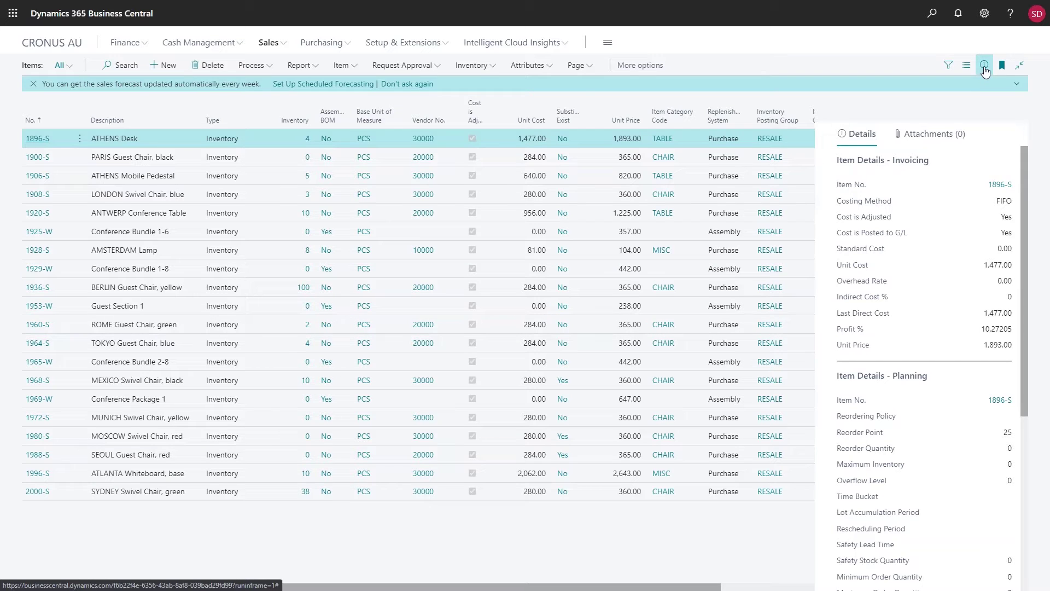
pyautogui.moveTo(251, 123)
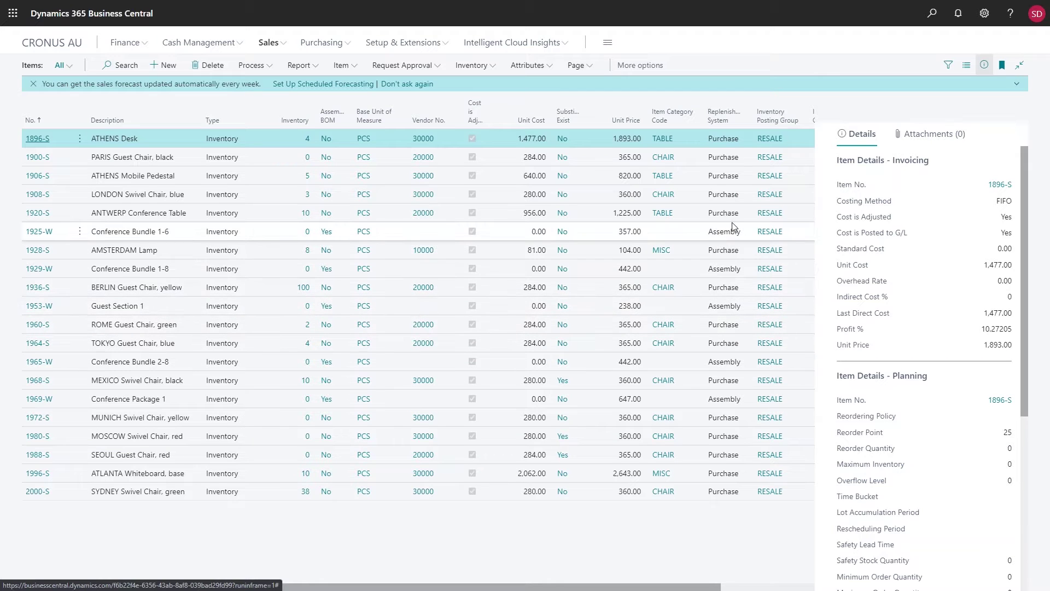
# Switch the Items page into personalisation mode from Settings and expand the Personalising bar with More.
pyautogui.click(982, 22)
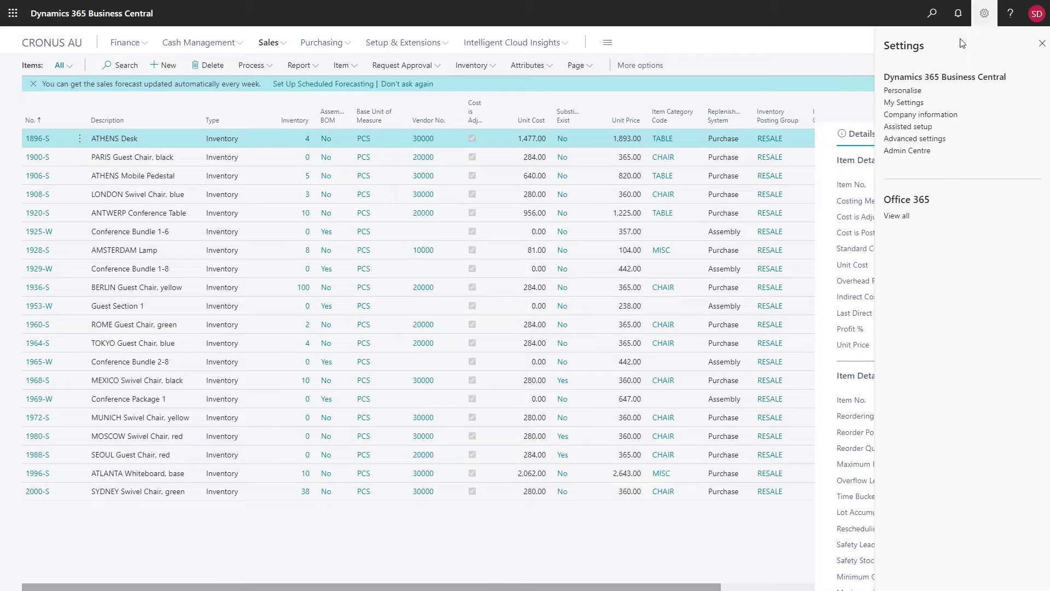
pyautogui.click(903, 91)
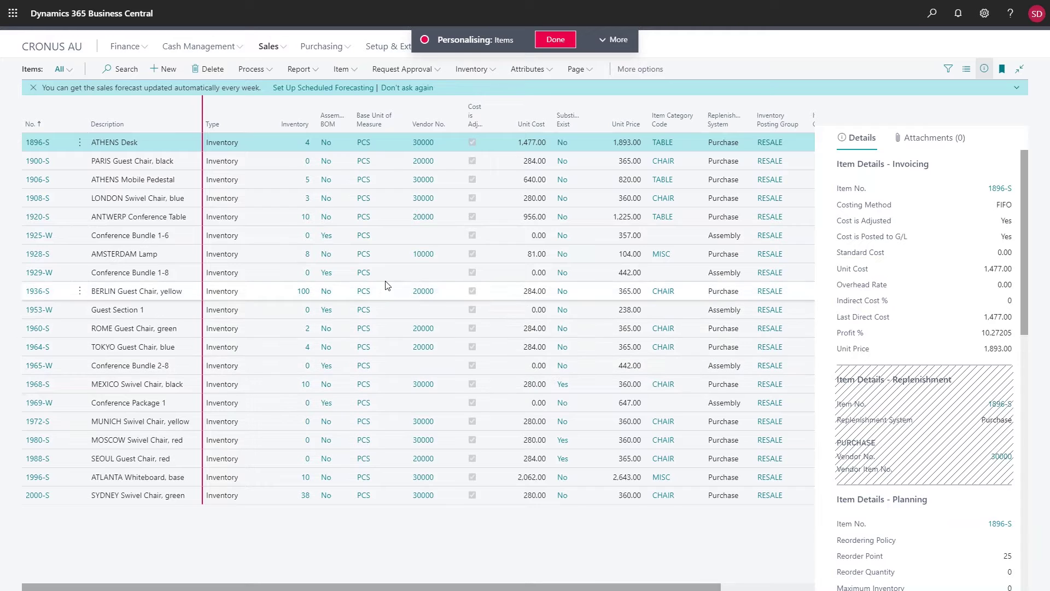
pyautogui.click(623, 44)
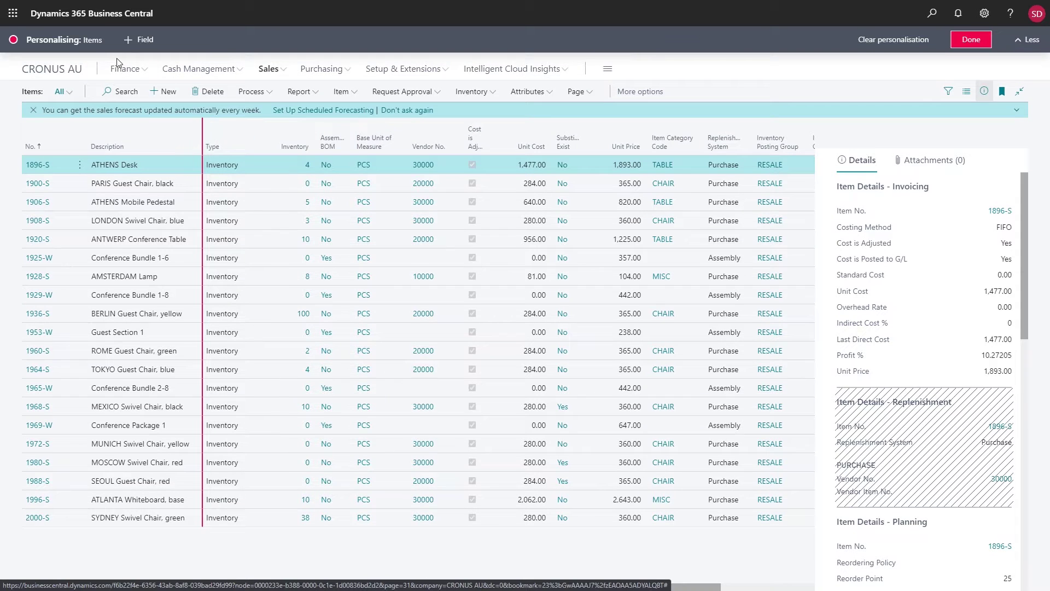
# Add the Item Tracking Code field from the field list as a column after Unit Cost.
pyautogui.click(143, 47)
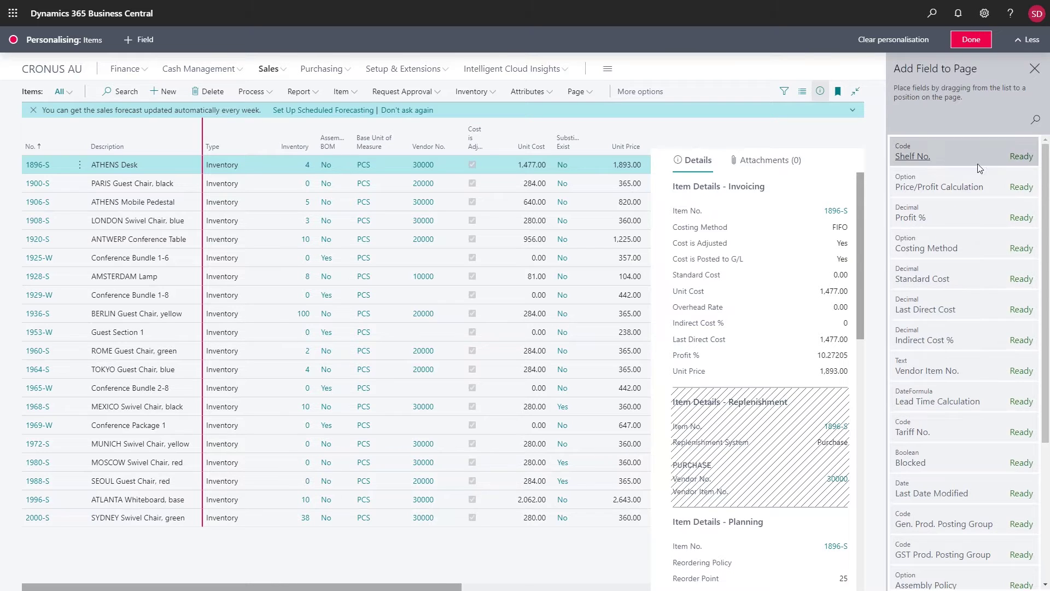
pyautogui.scroll(-1, 981, 354)
pyautogui.scroll(-4, 981, 353)
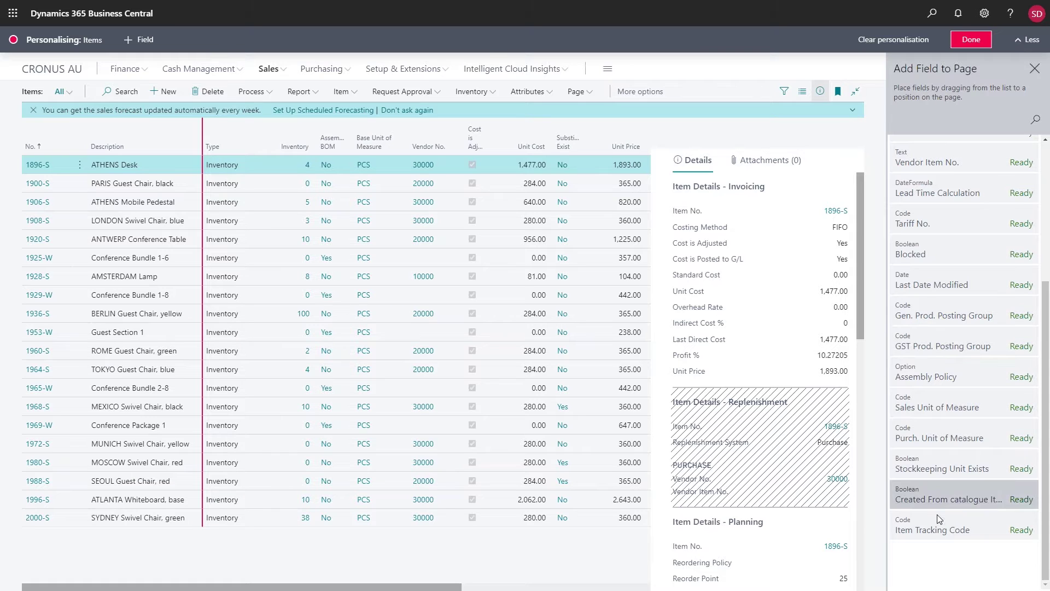
pyautogui.moveTo(975, 524); pyautogui.dragTo(543, 131)
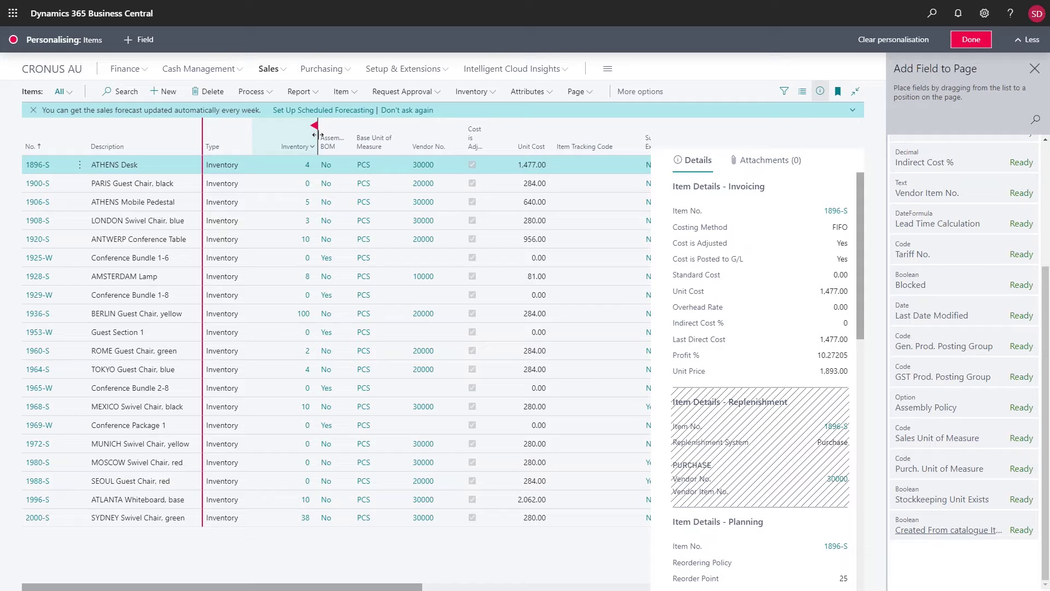
# Reset the Inventory column to full width and hide the Assem. BOM column.
pyautogui.moveTo(316, 135)
pyautogui.mouseDown()
pyautogui.moveTo(289, 141)
pyautogui.moveTo(285, 126)
pyautogui.mouseUp()
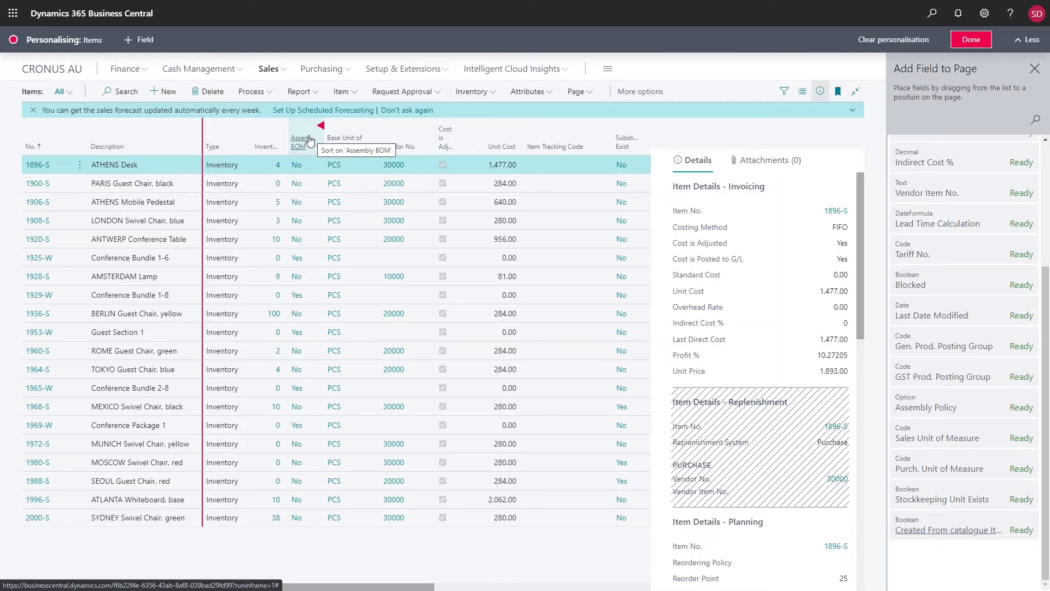
pyautogui.doubleClick(304, 135)
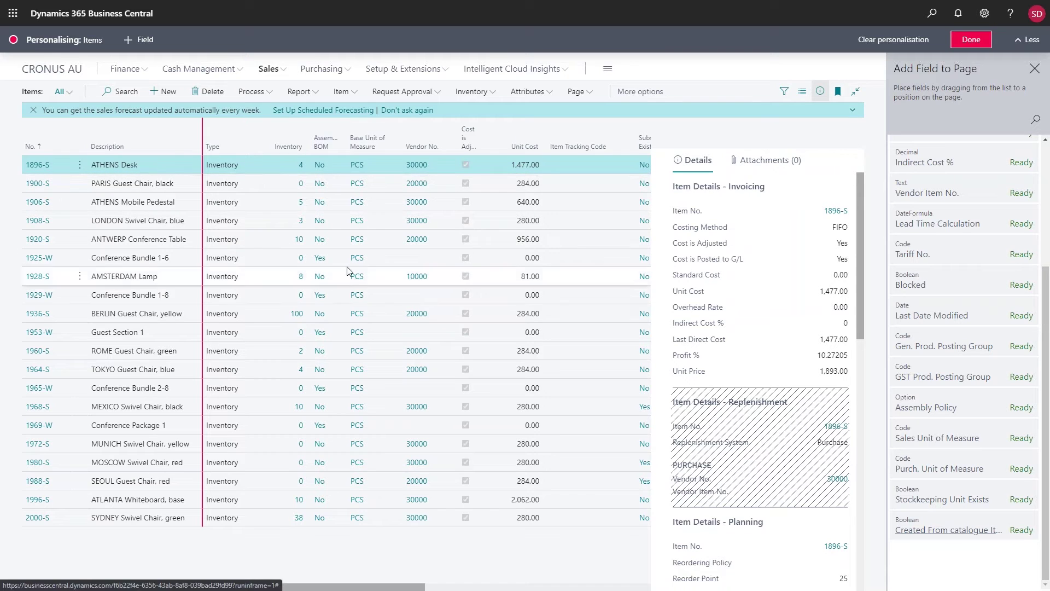
pyautogui.click(344, 127)
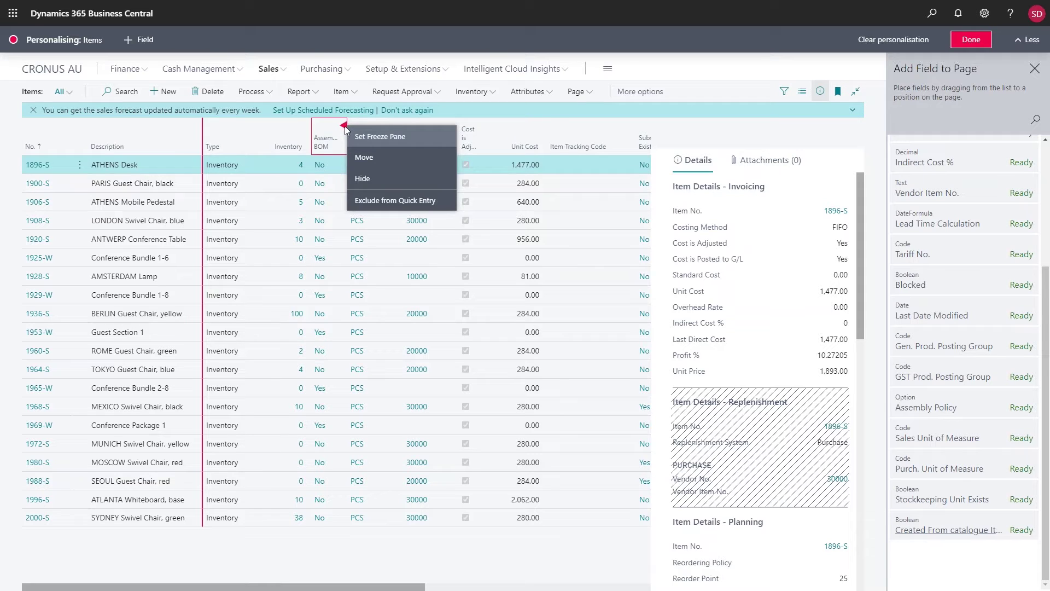
pyautogui.click(382, 182)
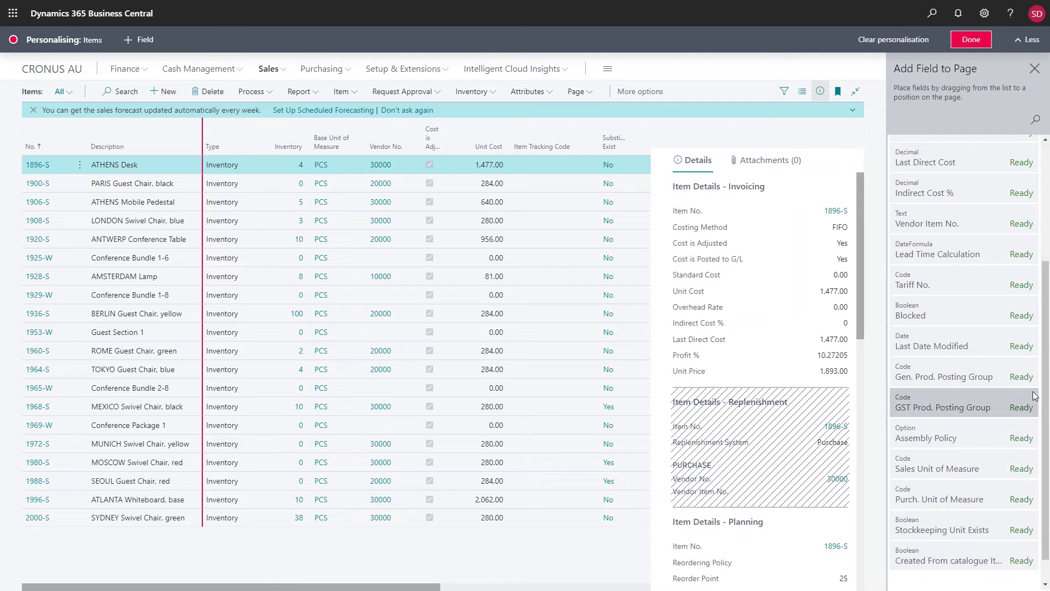
pyautogui.scroll(3, 1035, 395)
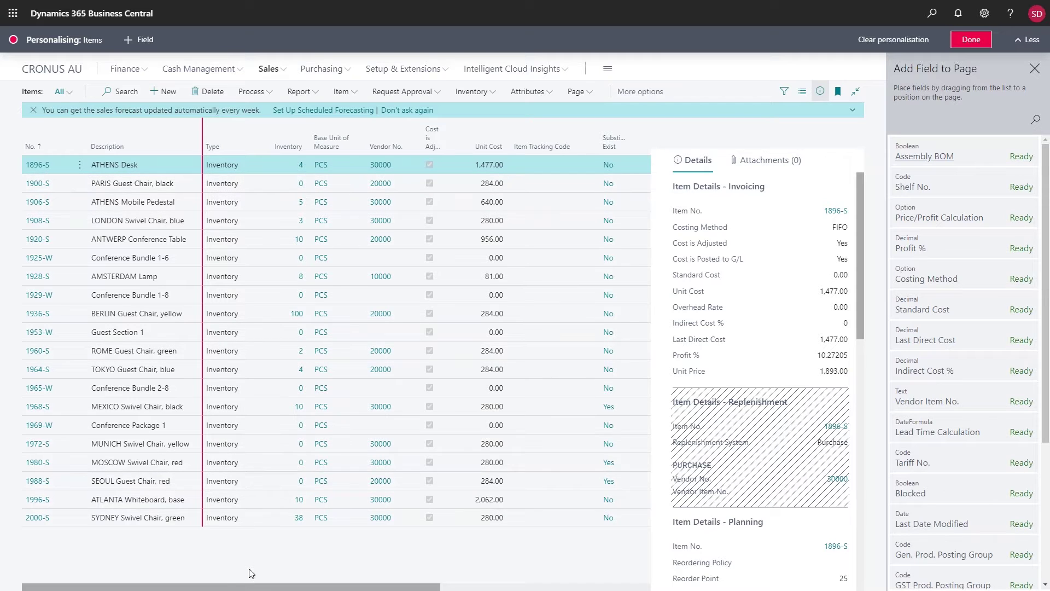
# Scroll the Items grid right and back left, then bring up the Vendor No. column's options.
pyautogui.moveTo(110, 588); pyautogui.dragTo(252, 589)
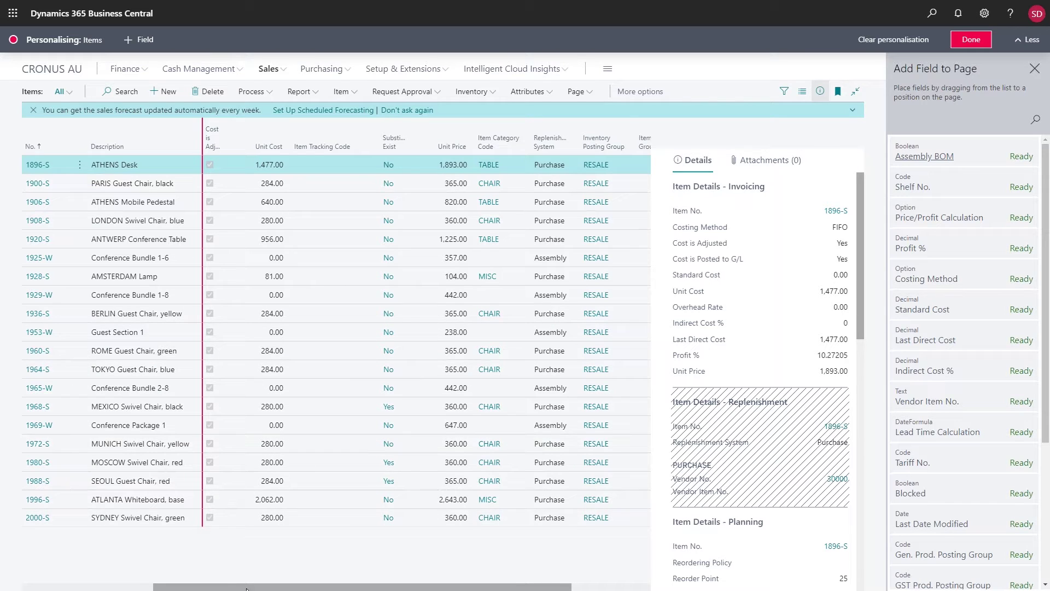
pyautogui.moveTo(246, 588); pyautogui.dragTo(46, 570)
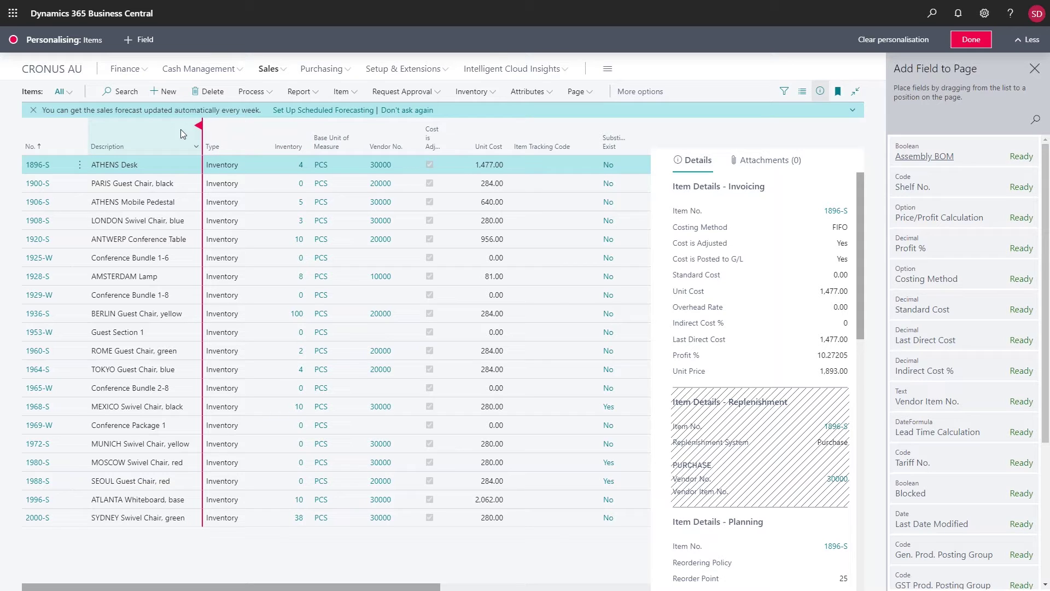
pyautogui.click(420, 126)
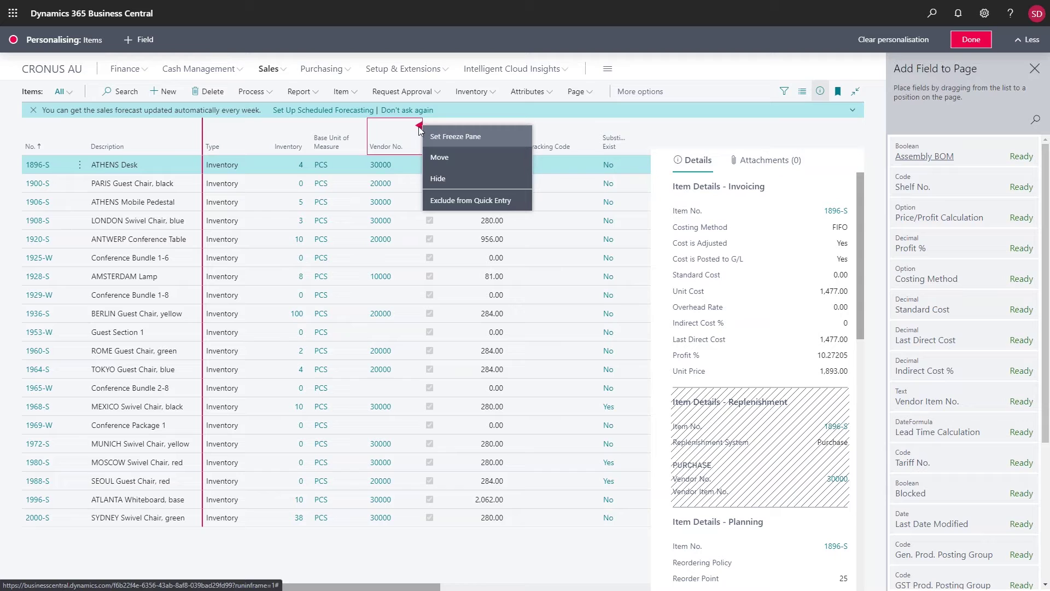
# Set the freeze pane at Vendor No., with the freeze line just after that column.
pyautogui.click(450, 138)
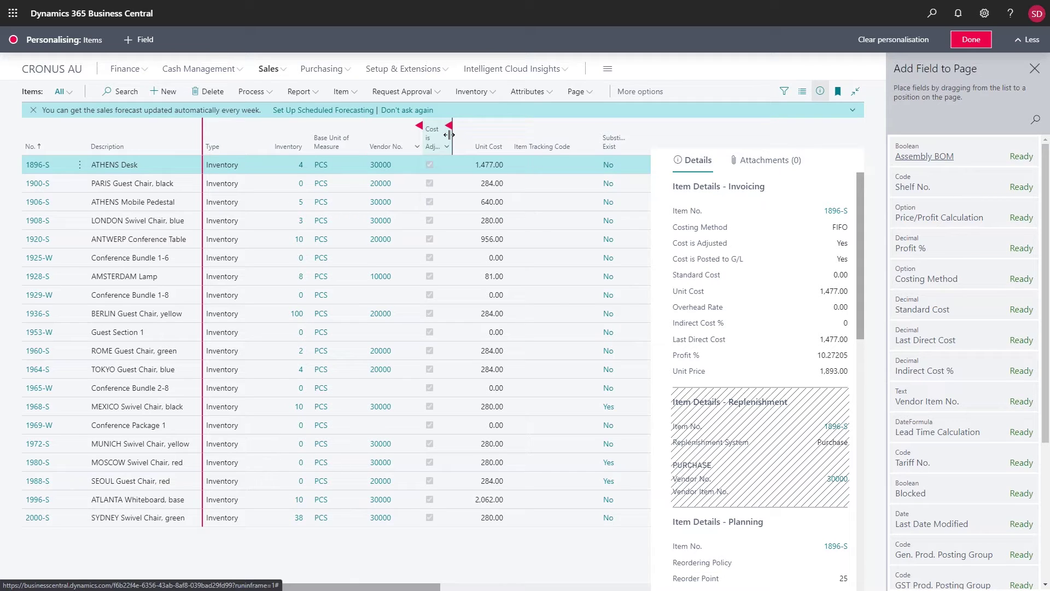
pyautogui.moveTo(449, 134); pyautogui.dragTo(422, 133)
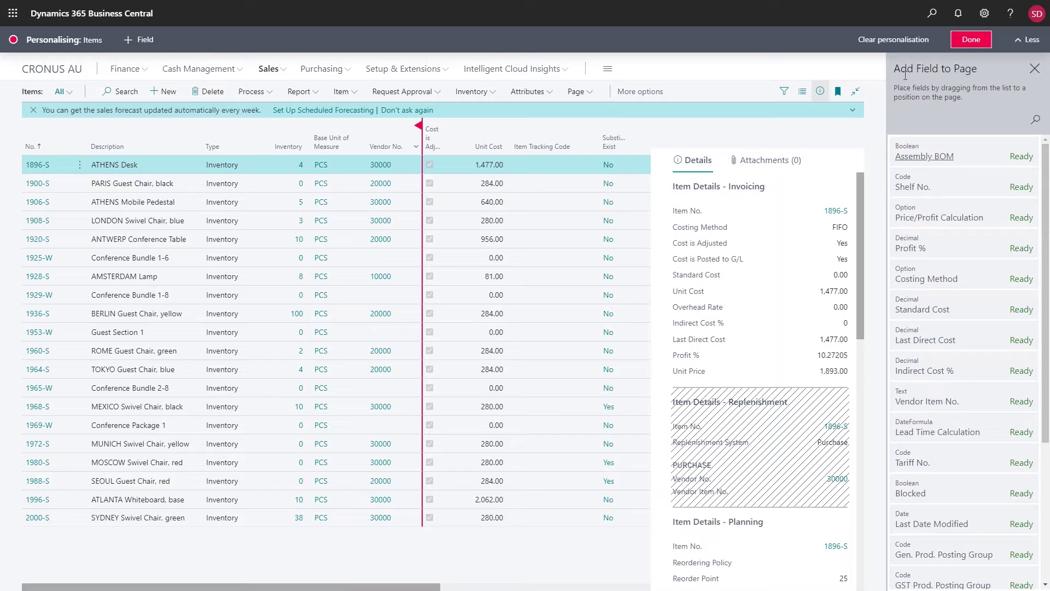
# Finish personalising, scroll sideways to check the frozen columns, and select item 1908-S.
pyautogui.click(971, 40)
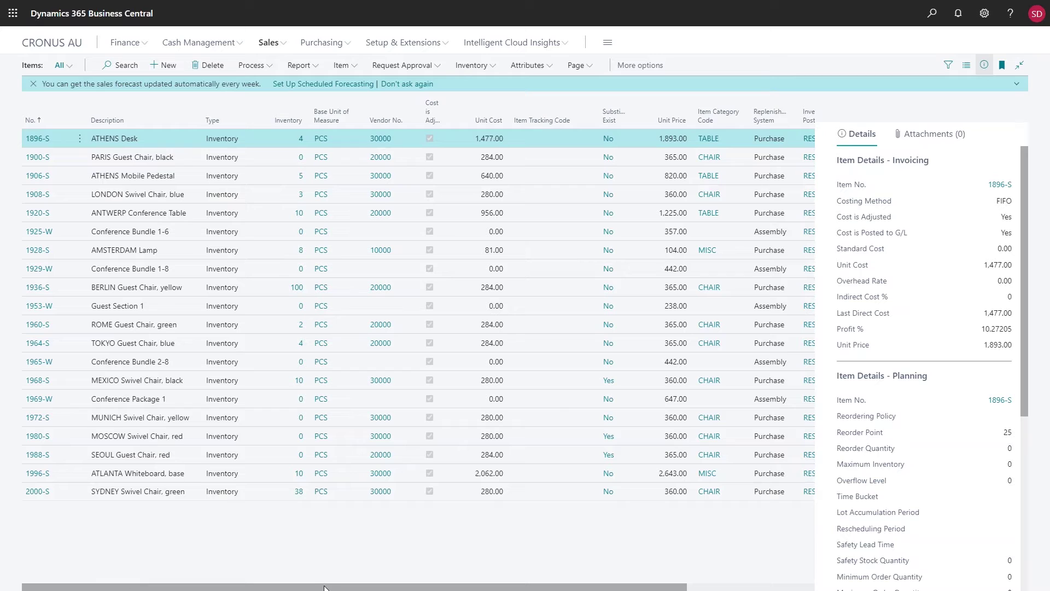
pyautogui.moveTo(327, 588); pyautogui.dragTo(539, 585)
pyautogui.moveTo(466, 589); pyautogui.dragTo(421, 586)
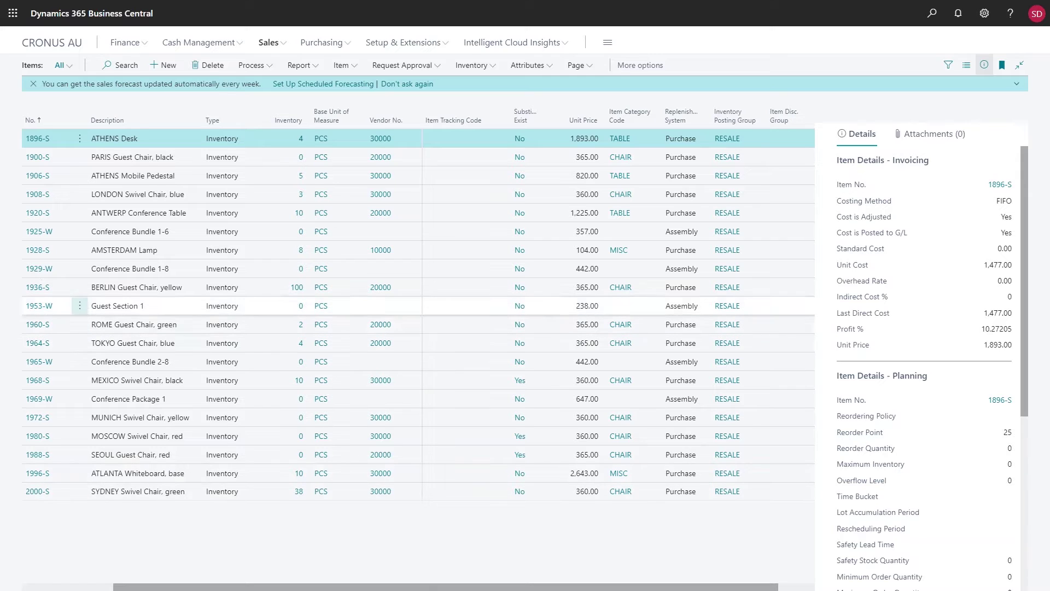
pyautogui.click(40, 202)
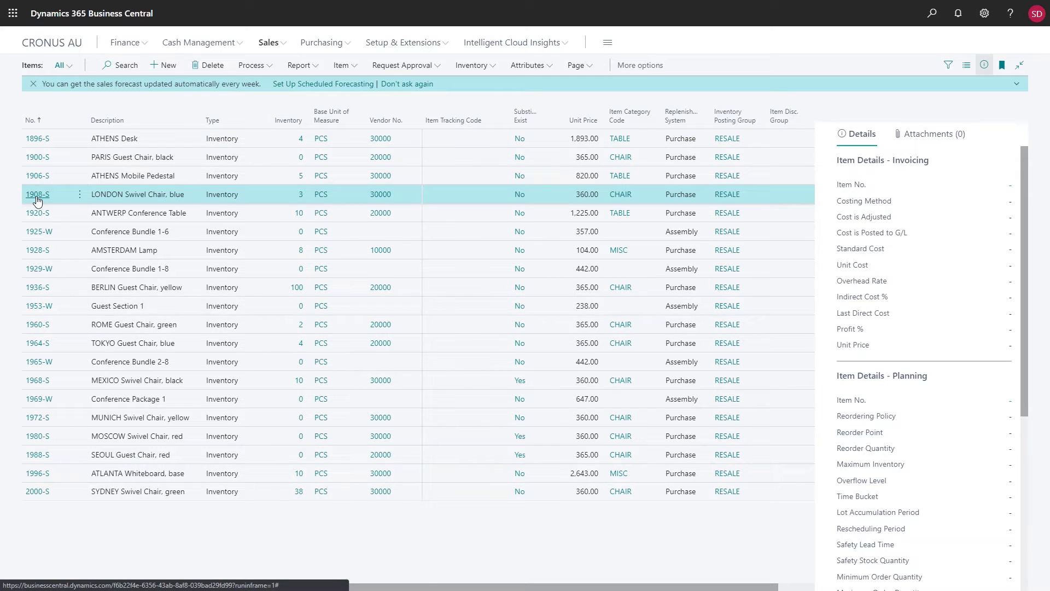
# Open the 1908-S LONDON Swivel Chair, blue item card and put it into personalisation mode.
pyautogui.click(37, 194)
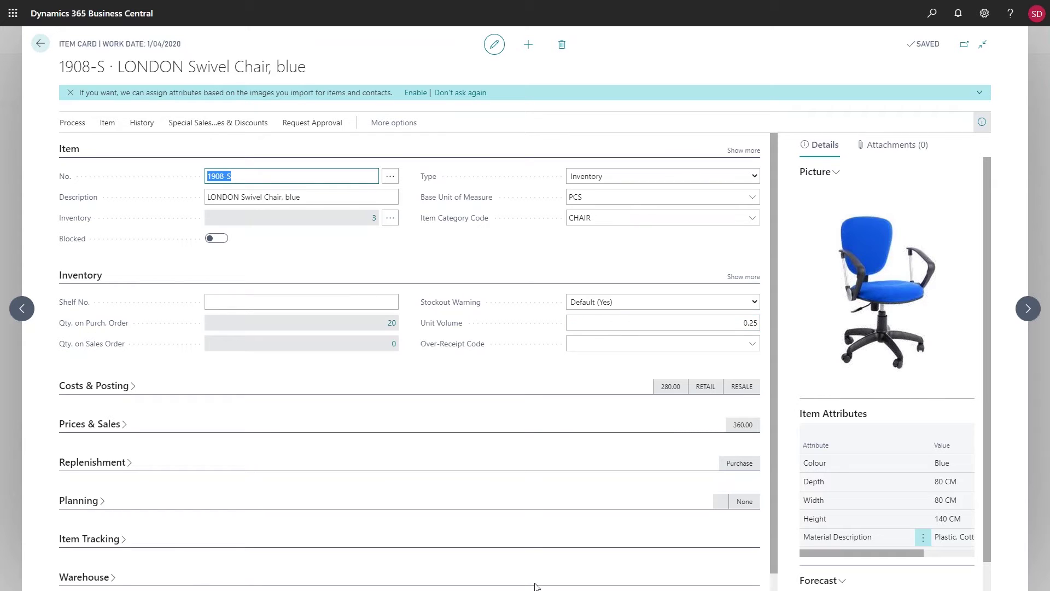
pyautogui.click(984, 13)
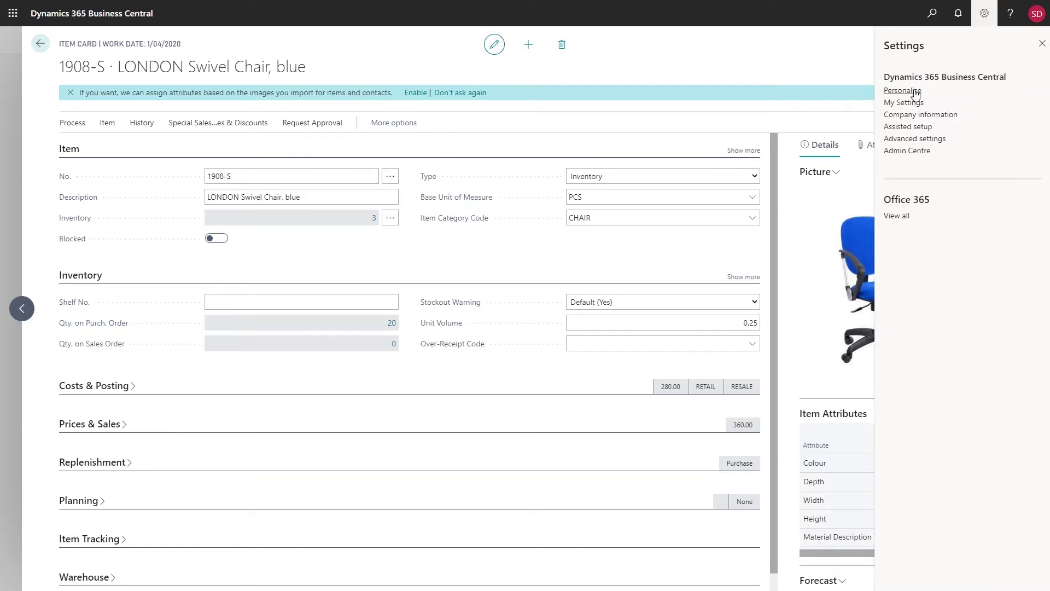
pyautogui.click(914, 91)
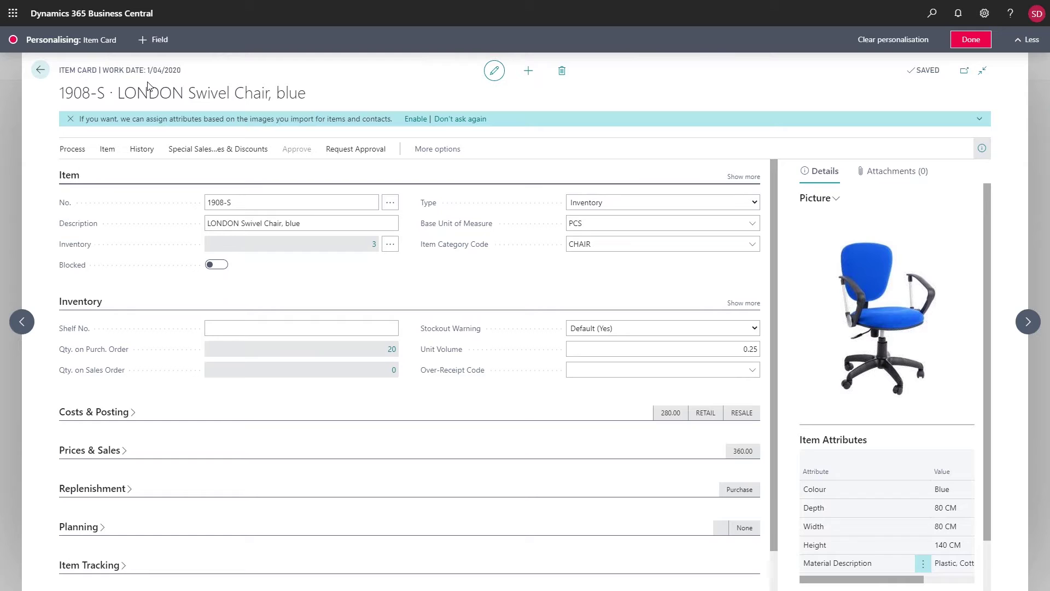
# On the 1908-S card, place Application Wksh. User ID in Inventory and hide Common Item No.
pyautogui.click(156, 39)
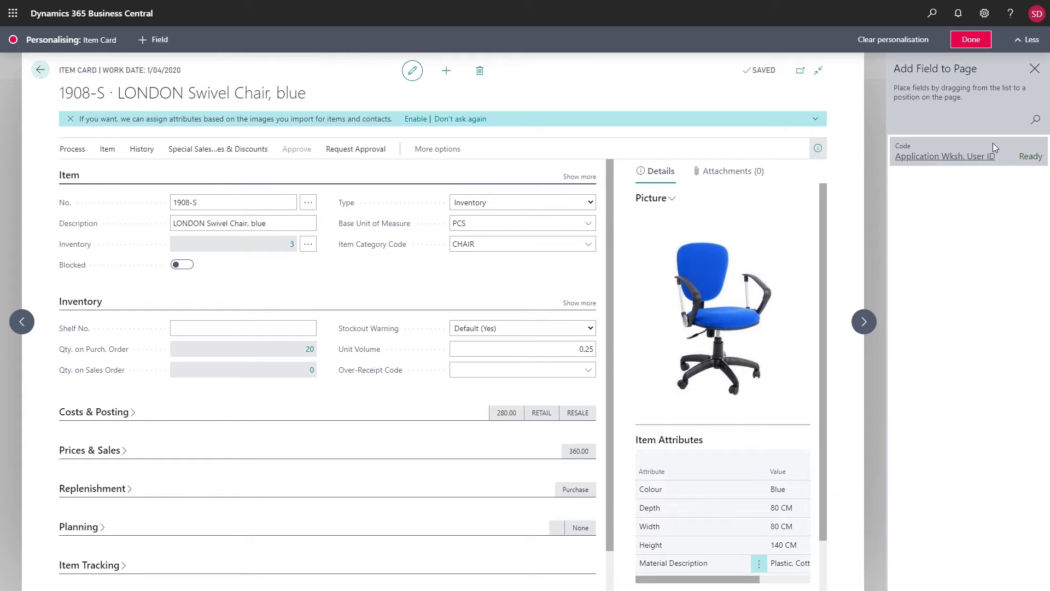
pyautogui.moveTo(998, 146); pyautogui.dragTo(515, 363)
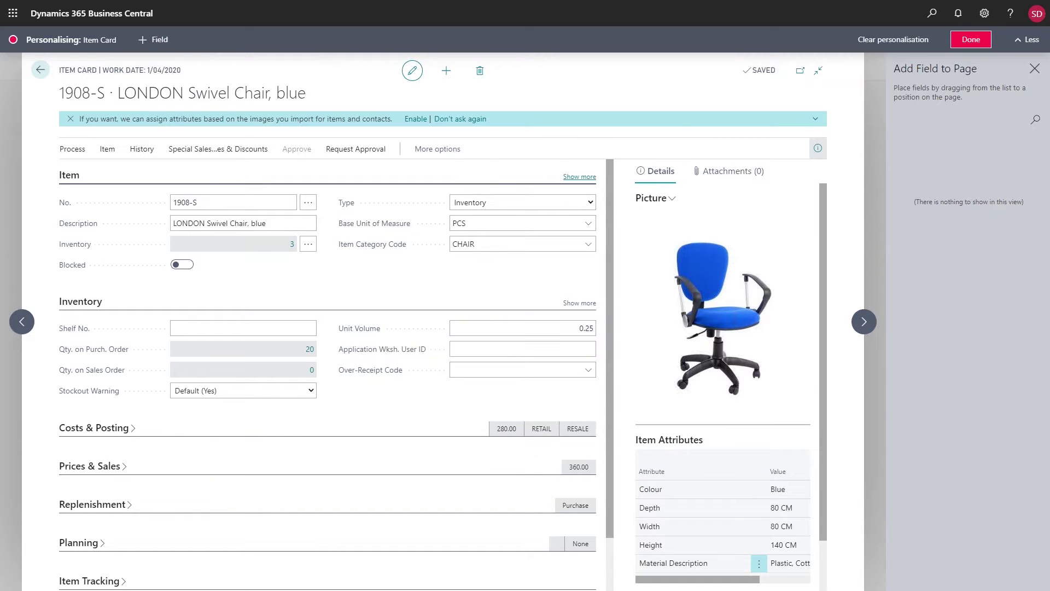
pyautogui.click(594, 177)
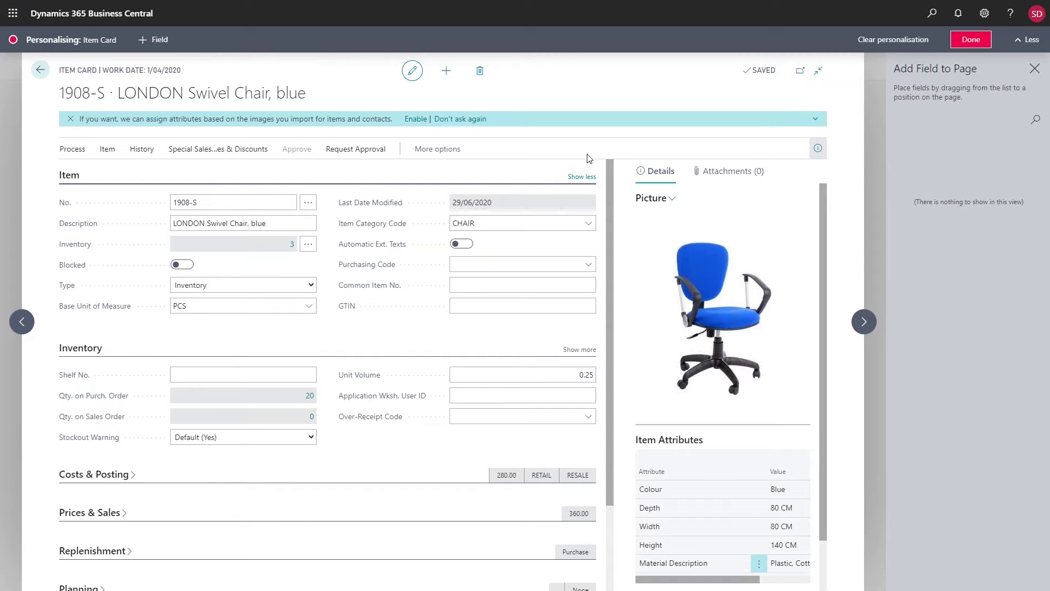
pyautogui.click(593, 284)
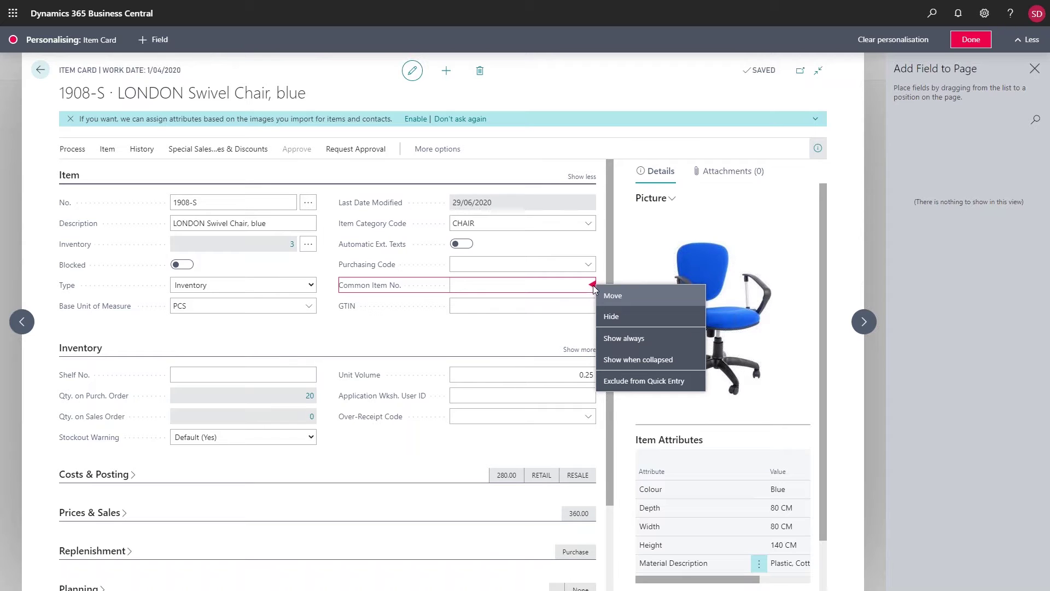
pyautogui.click(611, 317)
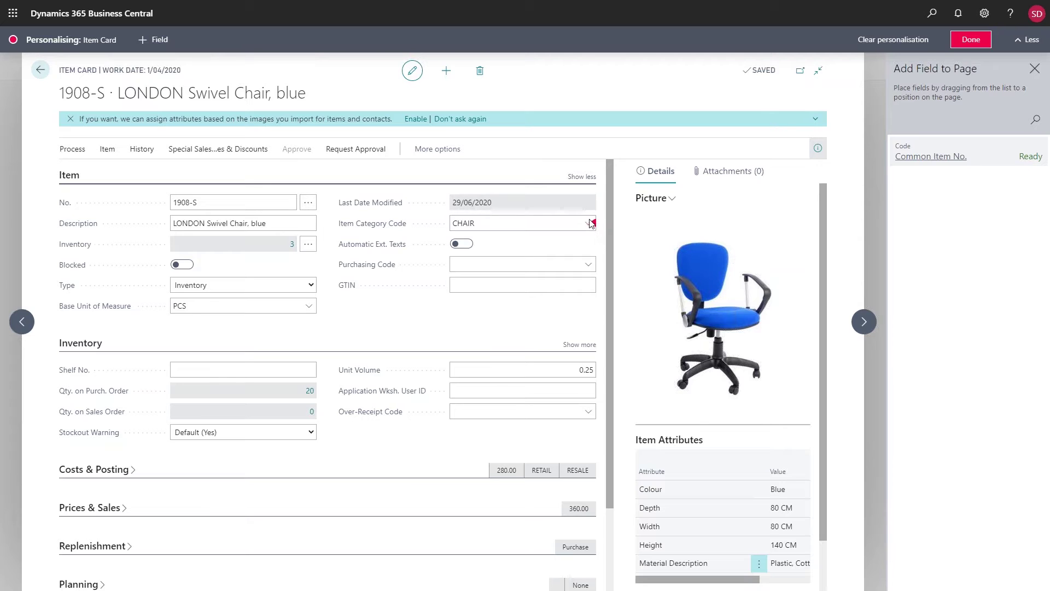
# Place Item Category Code under Inventory and Application Wksh. User ID in the Item section, then finish personalising.
pyautogui.moveTo(592, 226)
pyautogui.mouseDown()
pyautogui.moveTo(131, 226)
pyautogui.moveTo(140, 253)
pyautogui.moveTo(313, 244)
pyautogui.mouseUp()
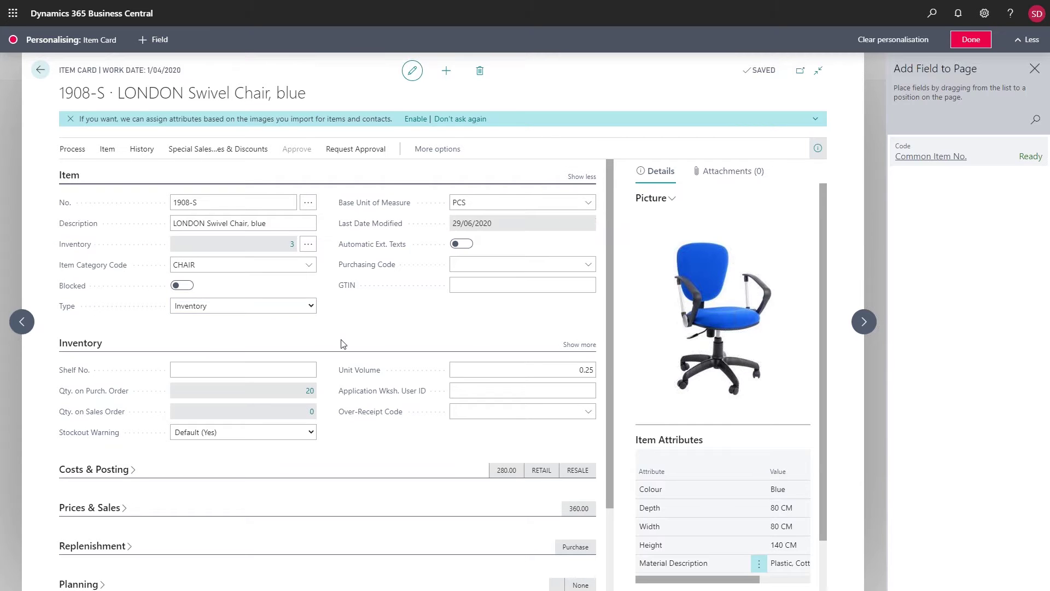
pyautogui.scroll(-2, 342, 340)
pyautogui.scroll(2, 342, 341)
pyautogui.moveTo(593, 393); pyautogui.dragTo(575, 239)
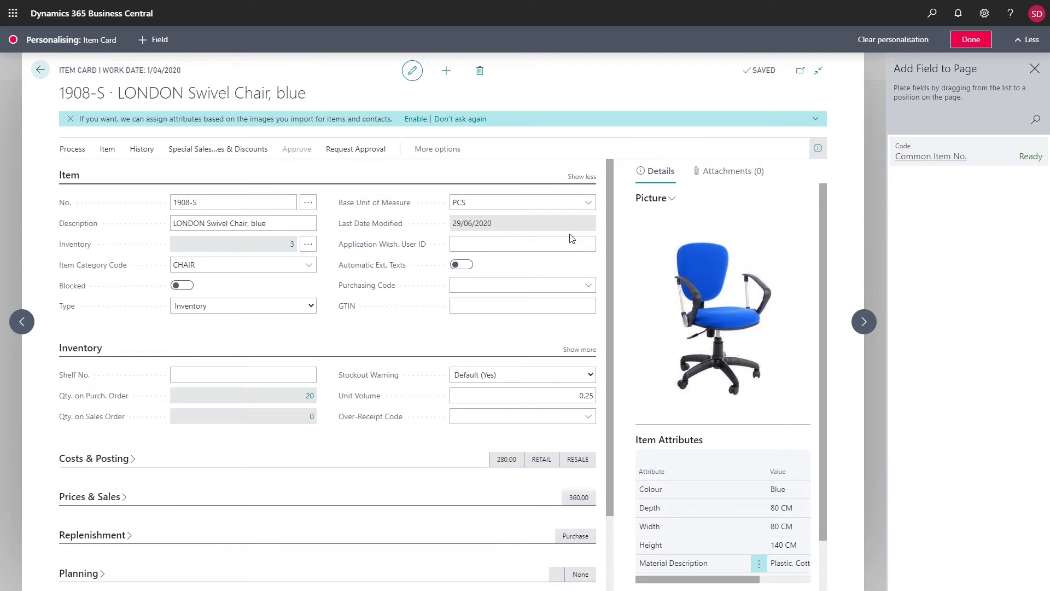
pyautogui.click(972, 44)
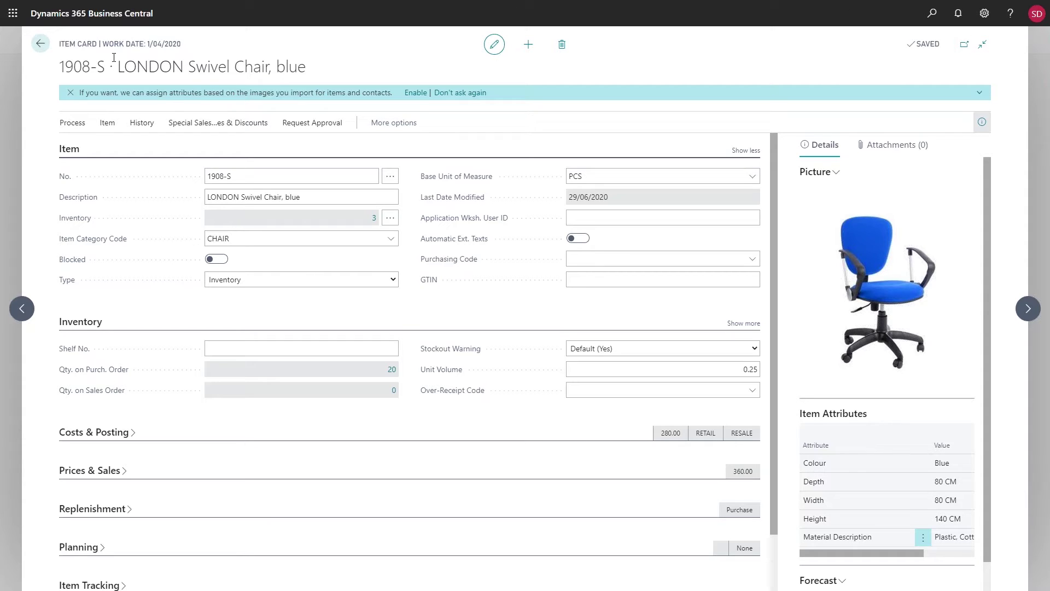
# Go back from the item card and open the Sales Orders list from the Sales area.
pyautogui.click(40, 44)
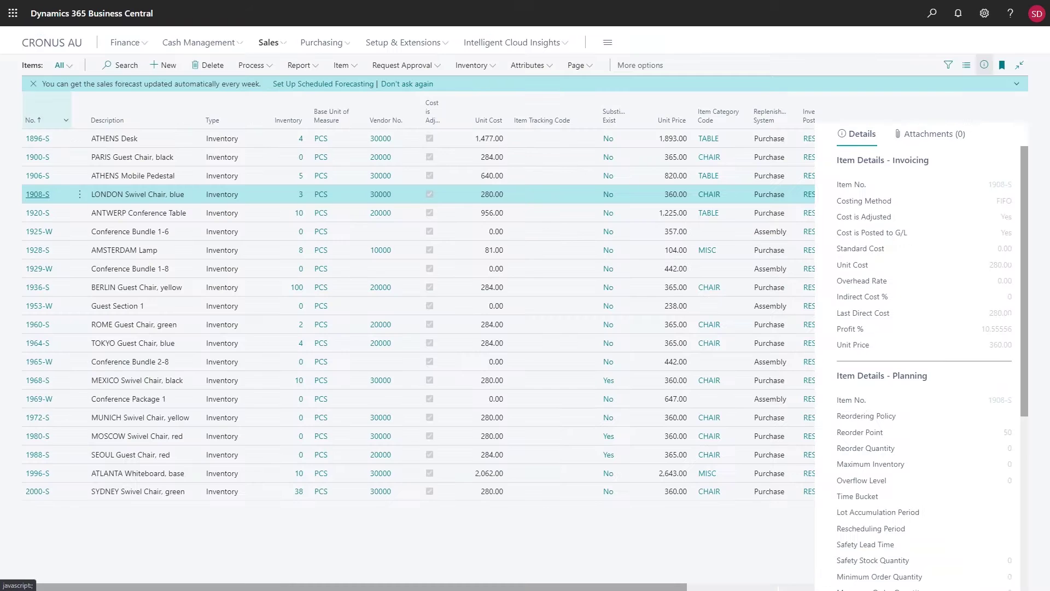
pyautogui.click(270, 43)
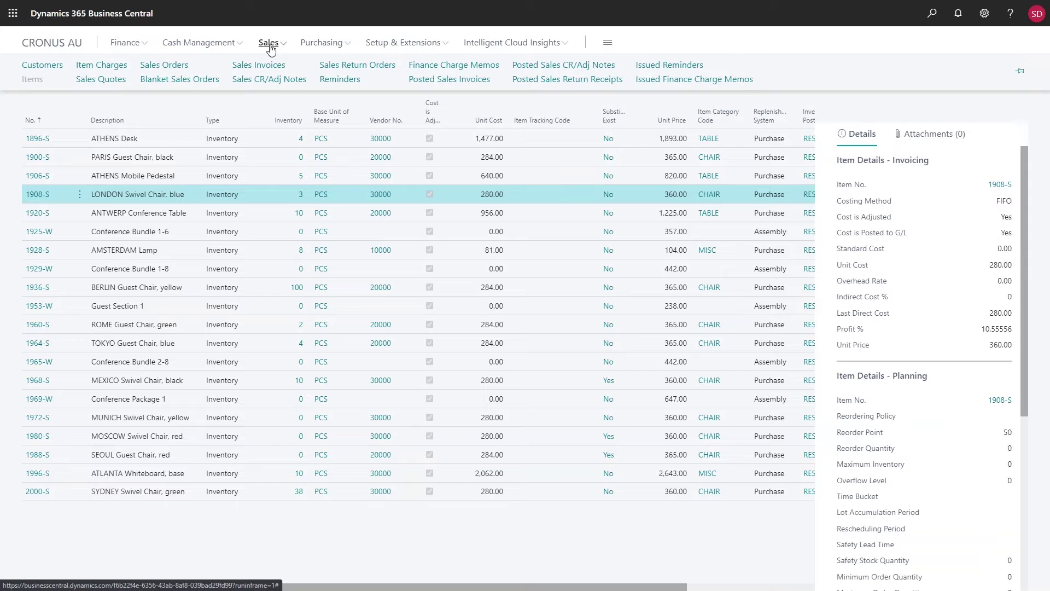
pyautogui.click(165, 66)
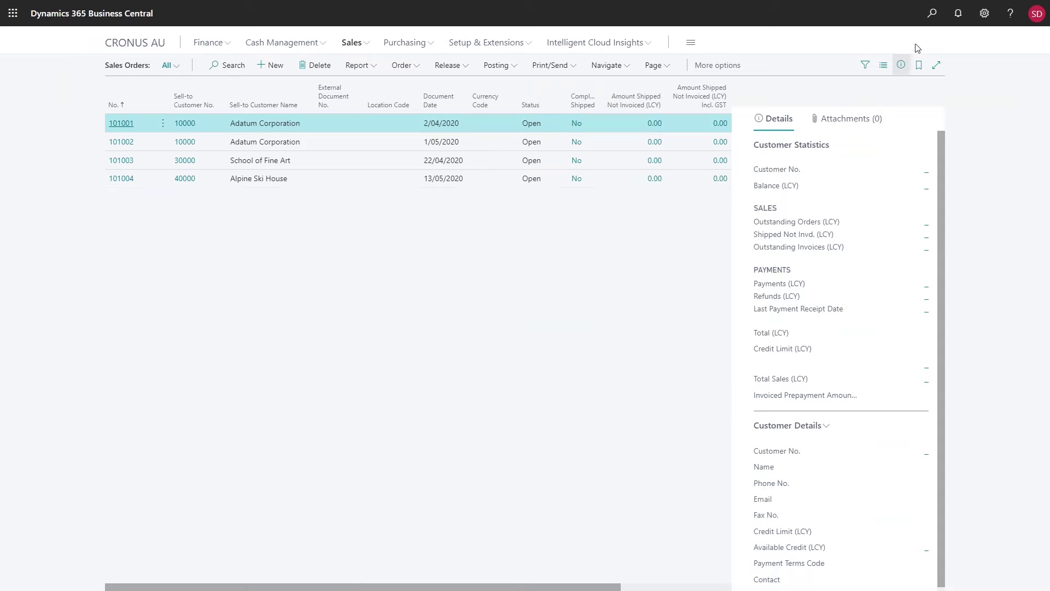
# Hide the details pane and open sales order 101004 for Alpine Ski House.
pyautogui.click(901, 65)
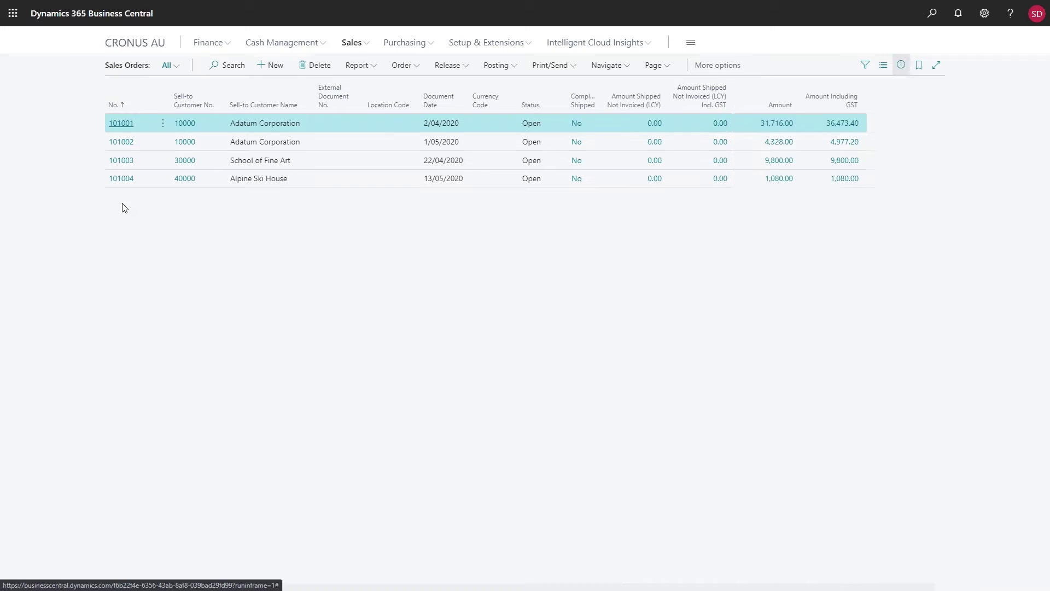
pyautogui.click(124, 183)
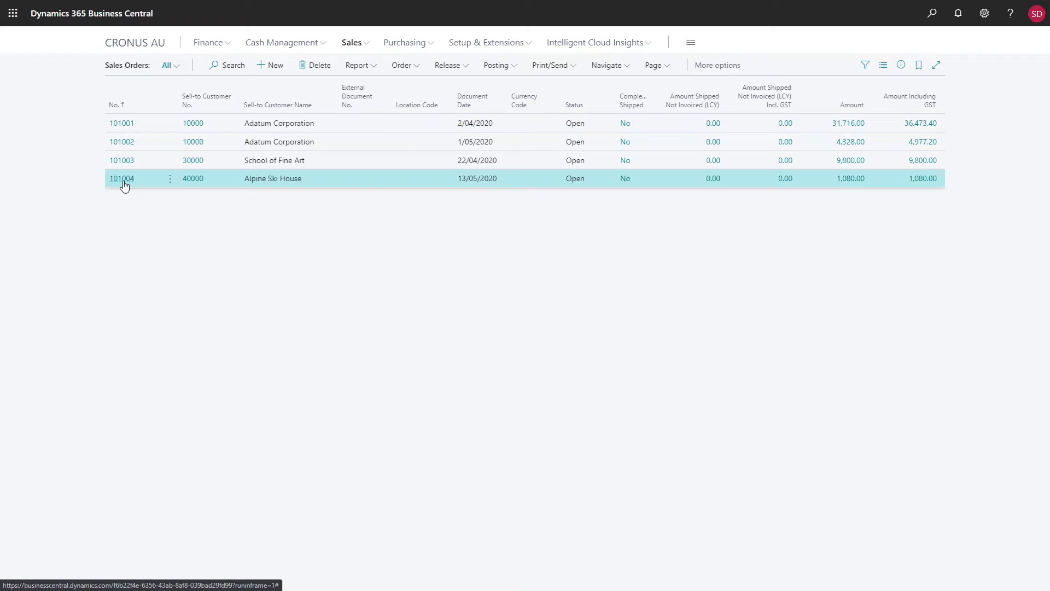
pyautogui.click(123, 180)
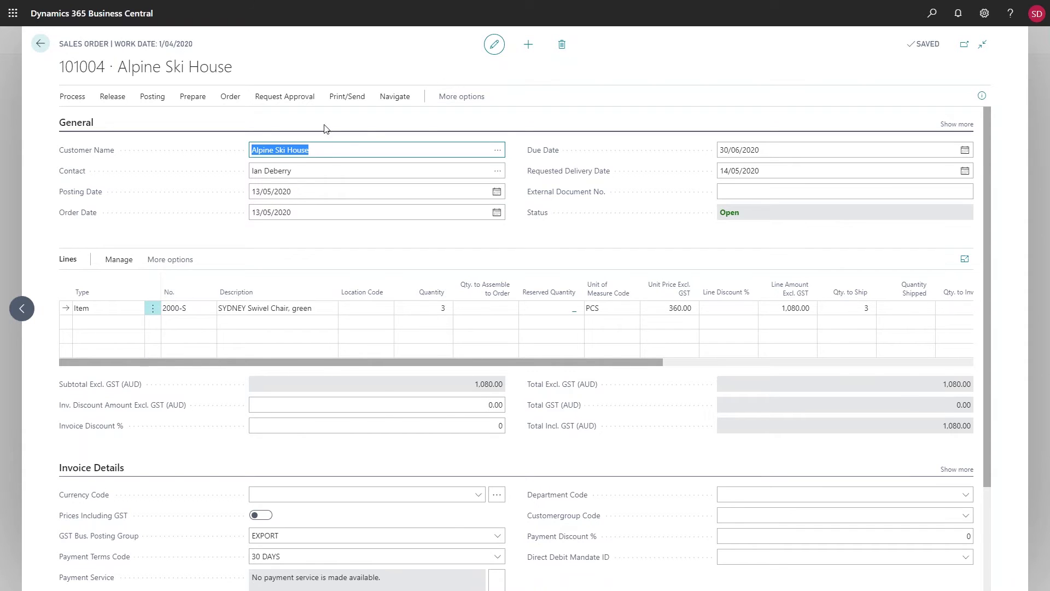
# Browse the order's Actions > Functions > Create Purchase Document options.
pyautogui.click(473, 97)
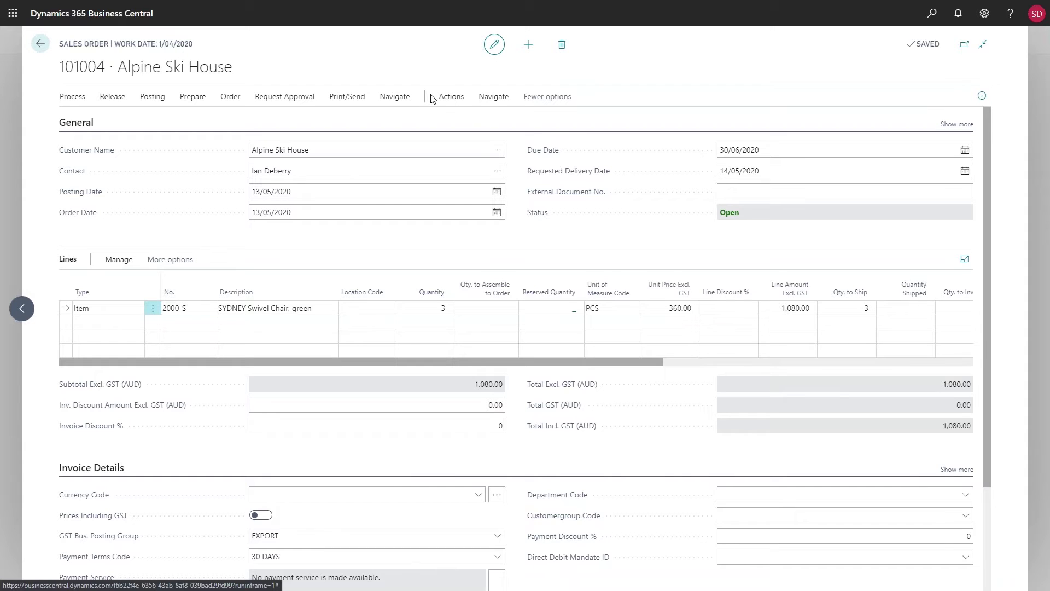
pyautogui.click(448, 99)
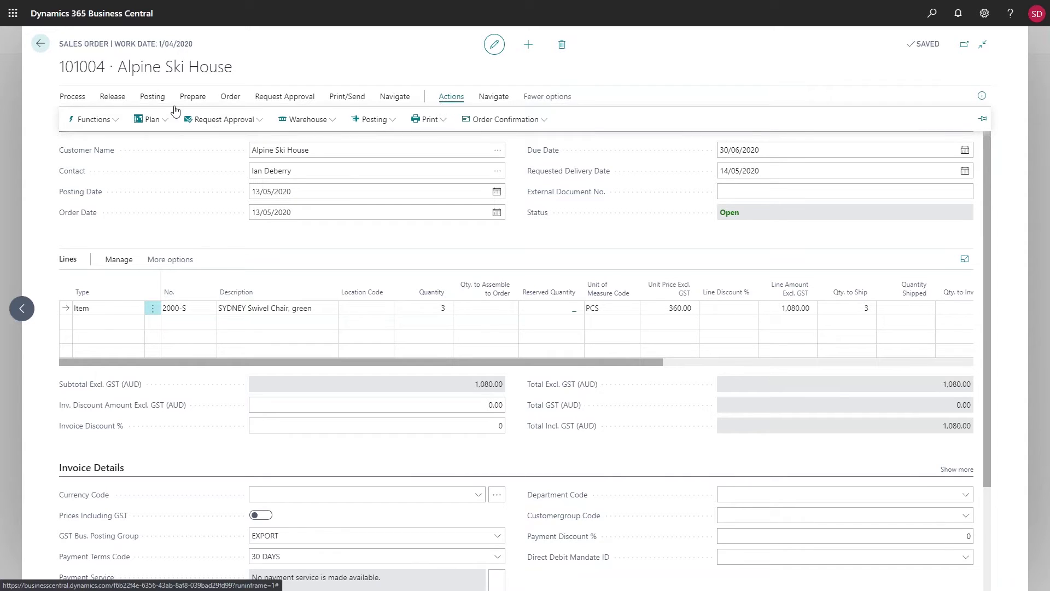
pyautogui.click(116, 127)
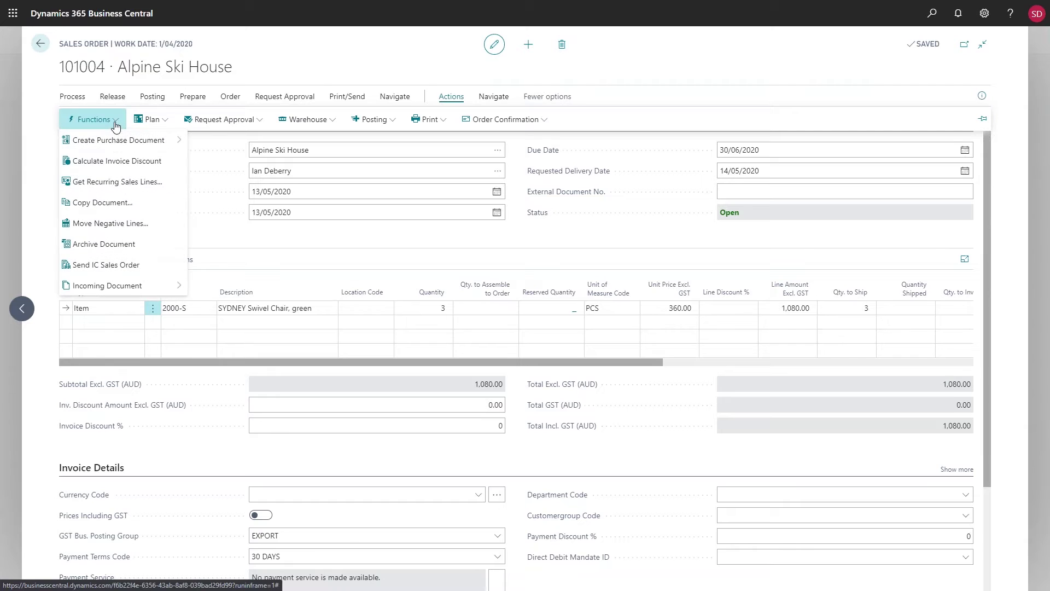
pyautogui.moveTo(140, 140)
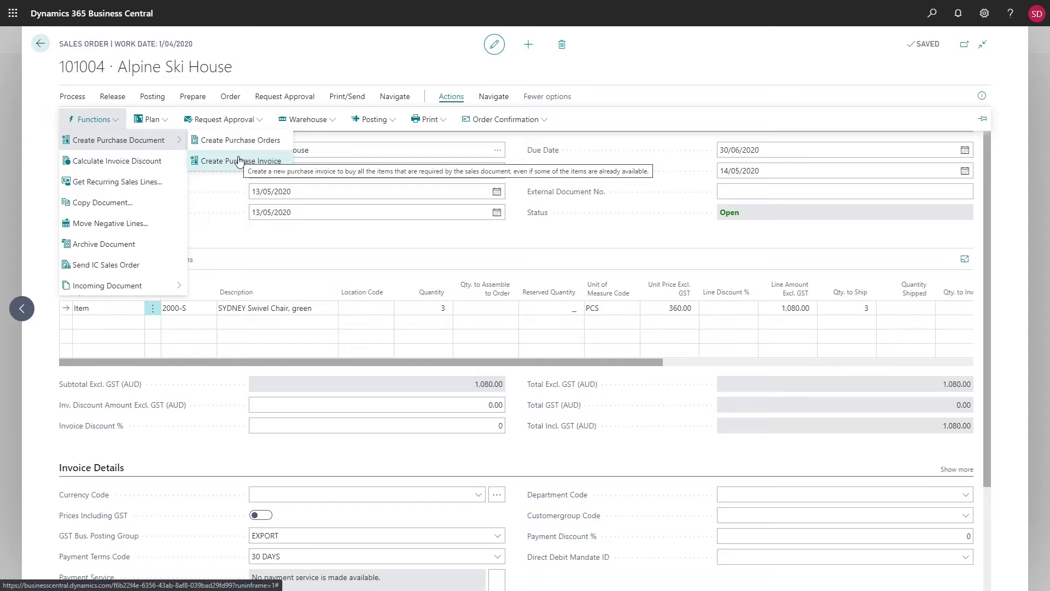
pyautogui.click(425, 92)
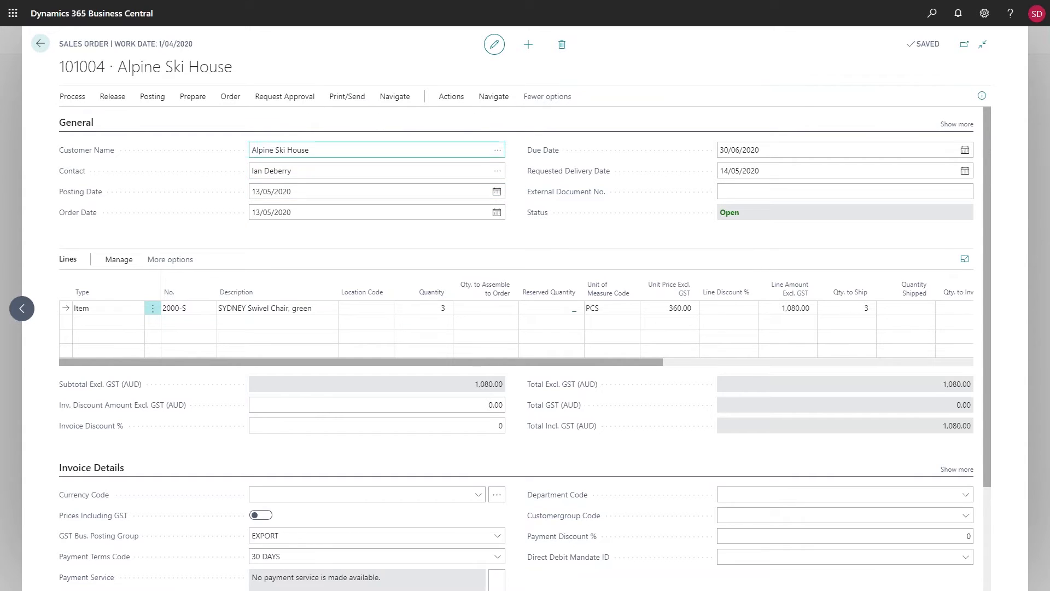
# Review the order Functions list again, then bring up the Settings panel.
pyautogui.click(450, 103)
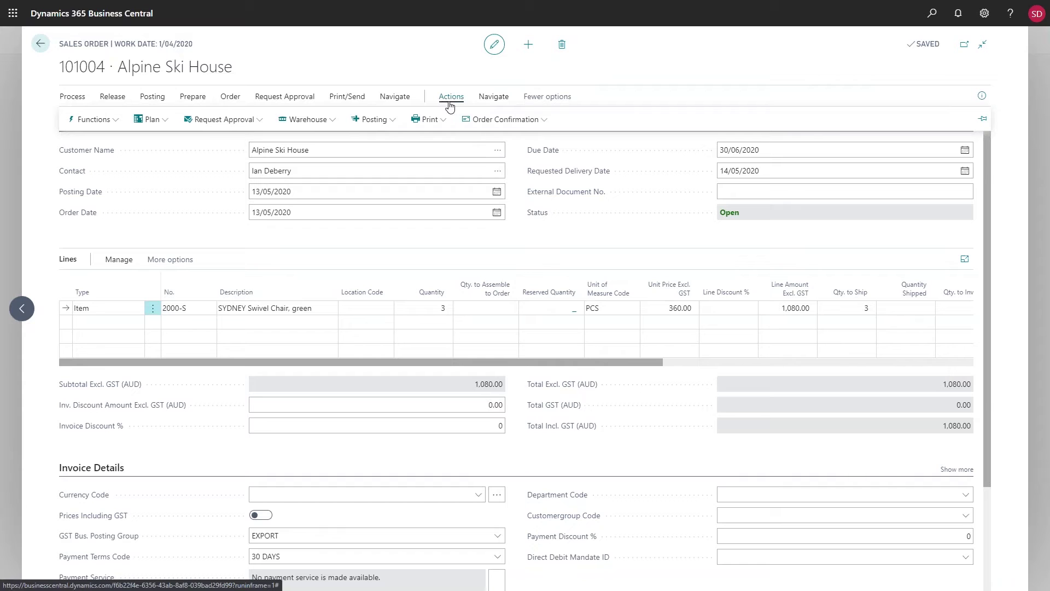
pyautogui.click(121, 123)
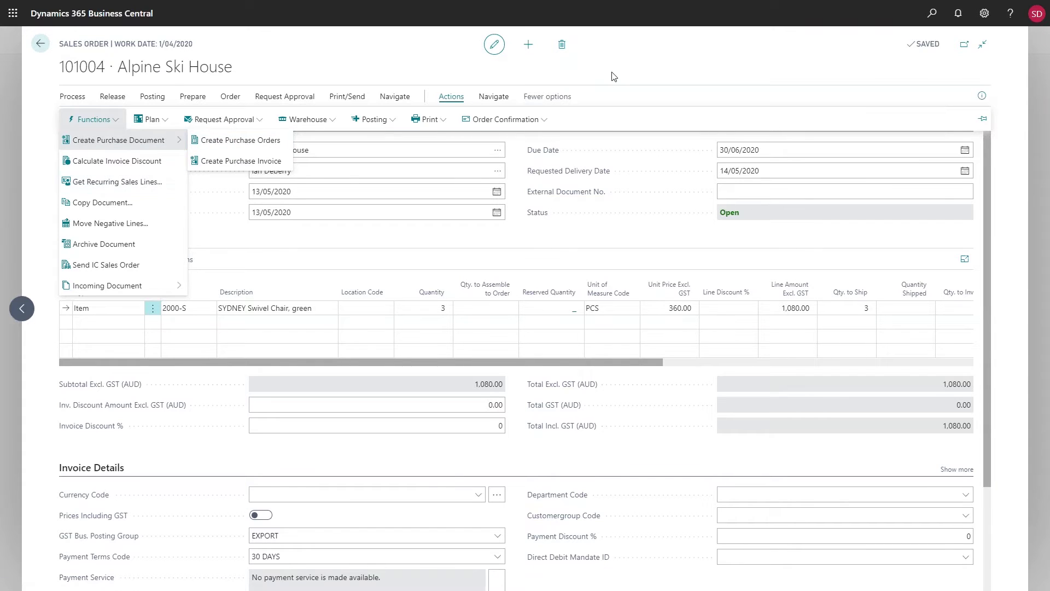
pyautogui.click(588, 85)
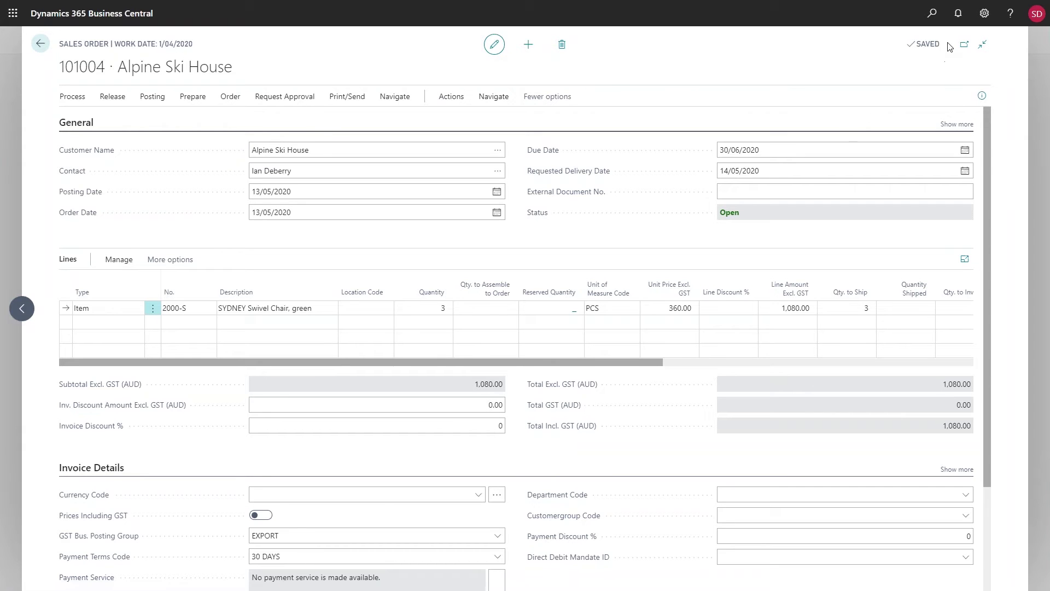
pyautogui.click(985, 14)
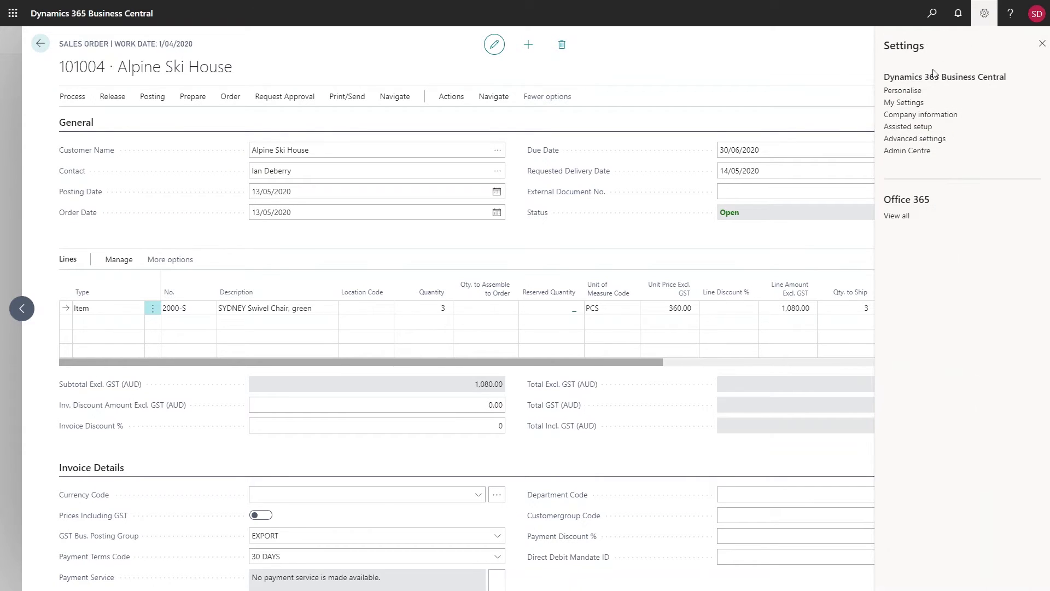
# Personalise the sales order, dragging Create Purchase Orders into the Process action group.
pyautogui.click(914, 90)
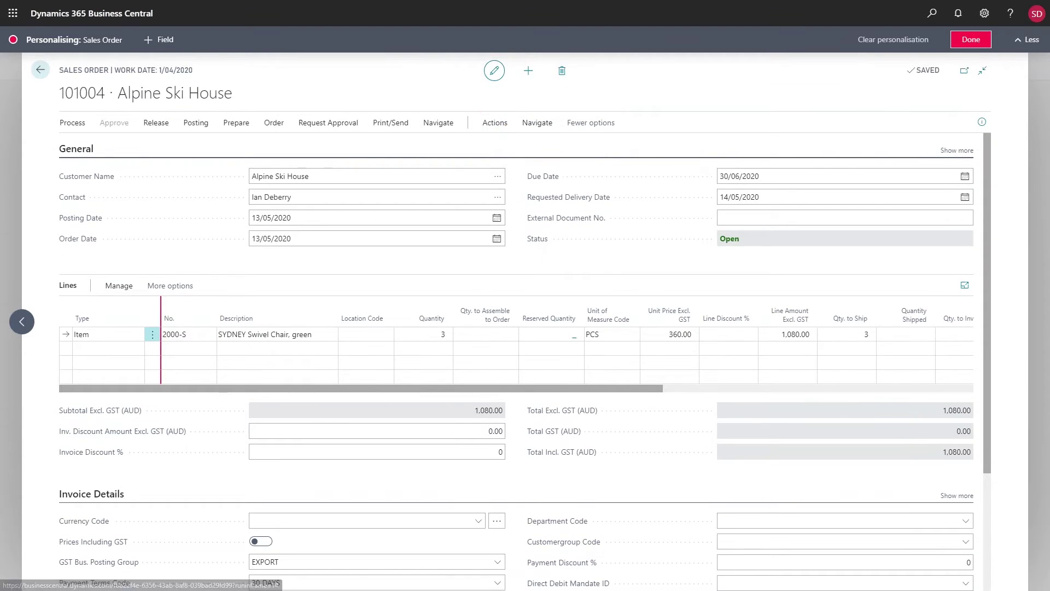
pyautogui.click(498, 123)
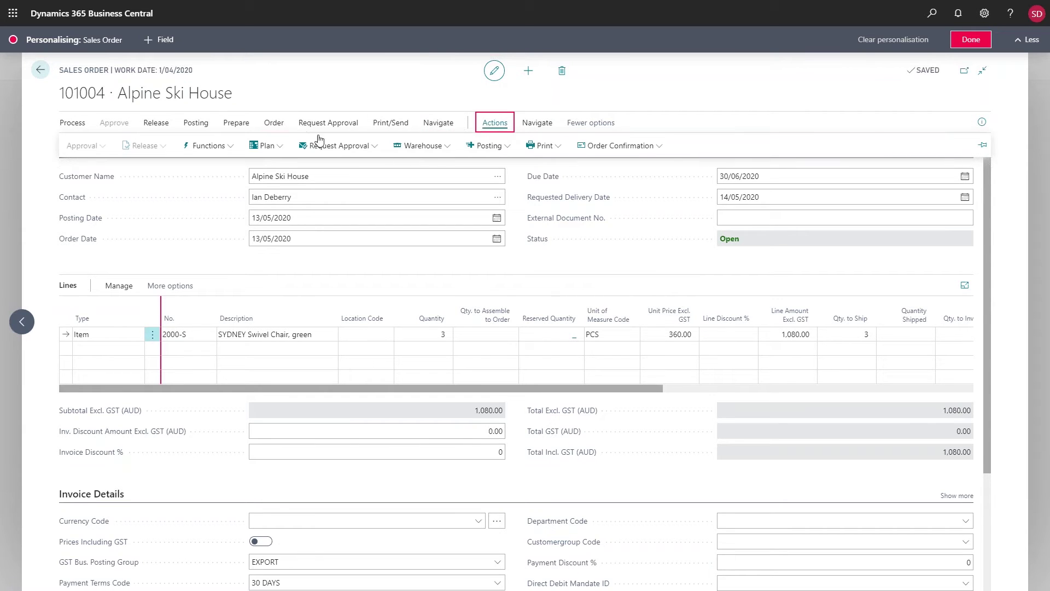
pyautogui.click(211, 146)
pyautogui.moveTo(253, 162)
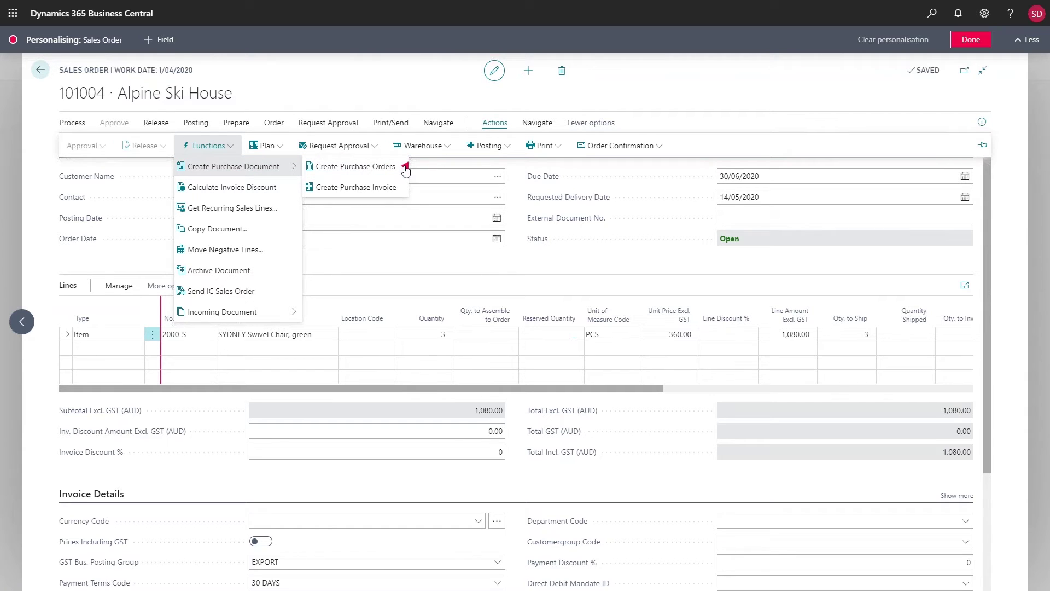
pyautogui.moveTo(406, 168)
pyautogui.mouseDown()
pyautogui.moveTo(364, 148)
pyautogui.moveTo(347, 111)
pyautogui.moveTo(95, 116)
pyautogui.moveTo(290, 129)
pyautogui.moveTo(207, 116)
pyautogui.moveTo(65, 122)
pyautogui.moveTo(82, 102)
pyautogui.moveTo(62, 116)
pyautogui.mouseUp()
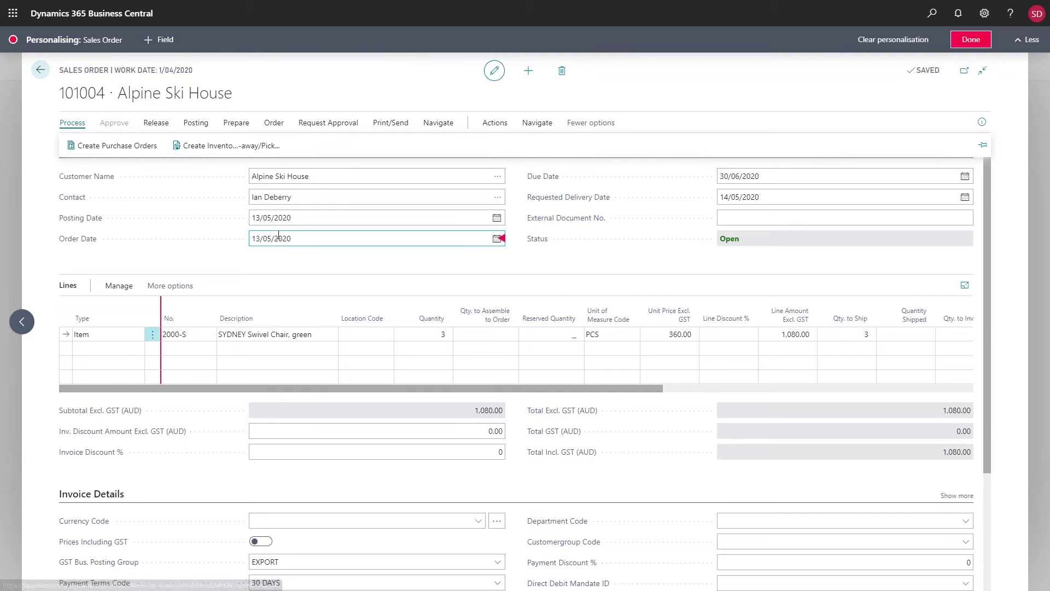
pyautogui.click(975, 42)
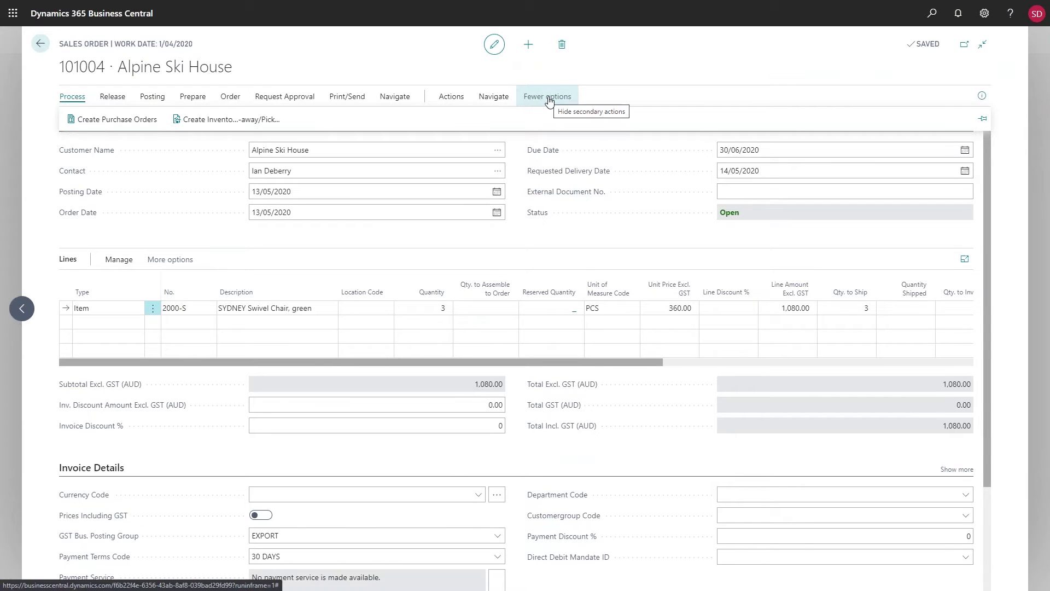
# Check that Create Purchase Orders now appears under the Process actions.
pyautogui.click(443, 96)
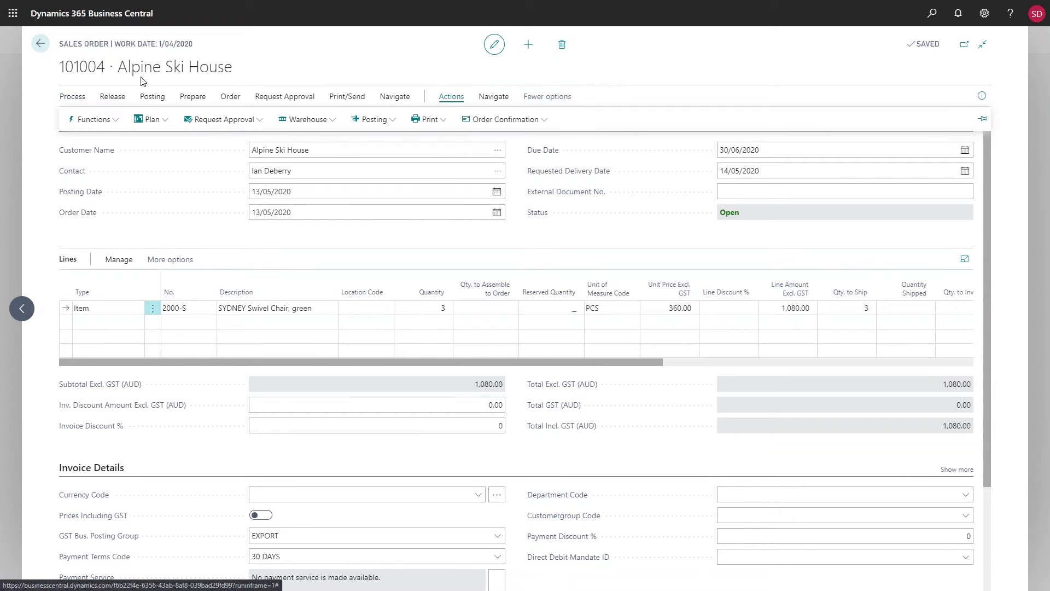
pyautogui.click(97, 119)
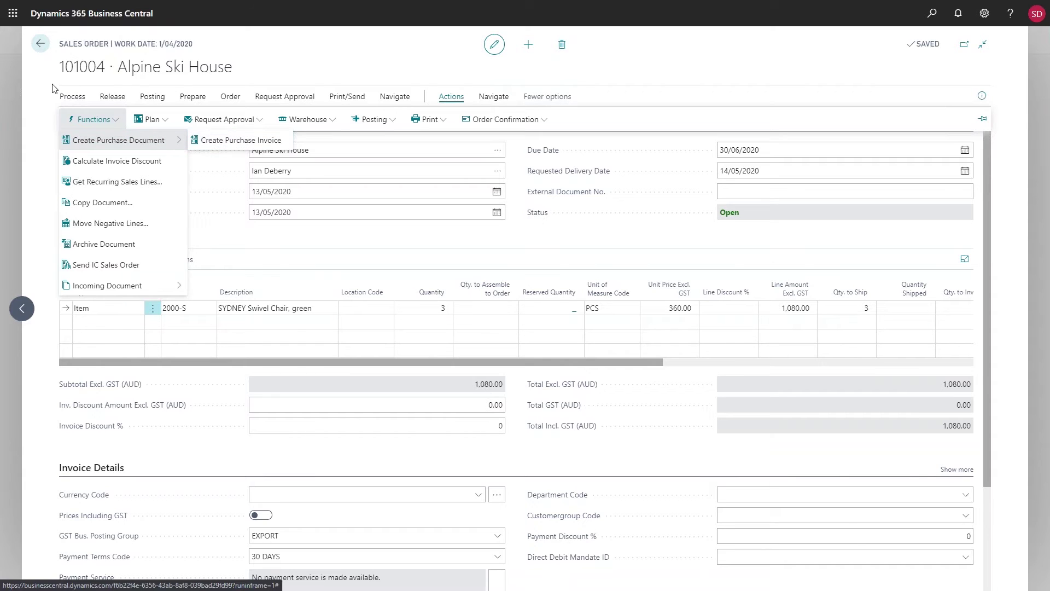
pyautogui.click(69, 101)
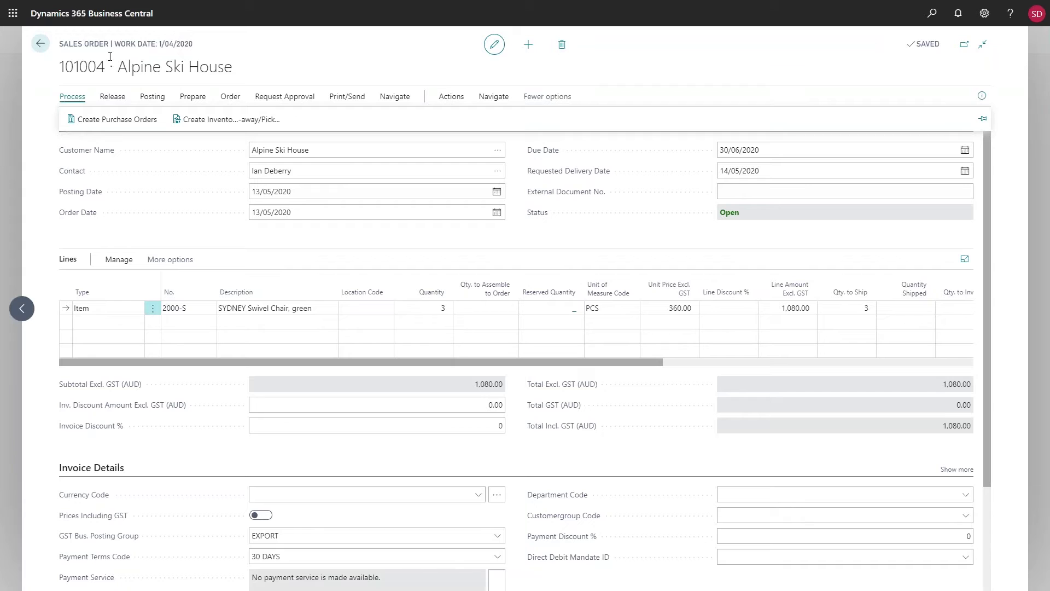
pyautogui.click(44, 47)
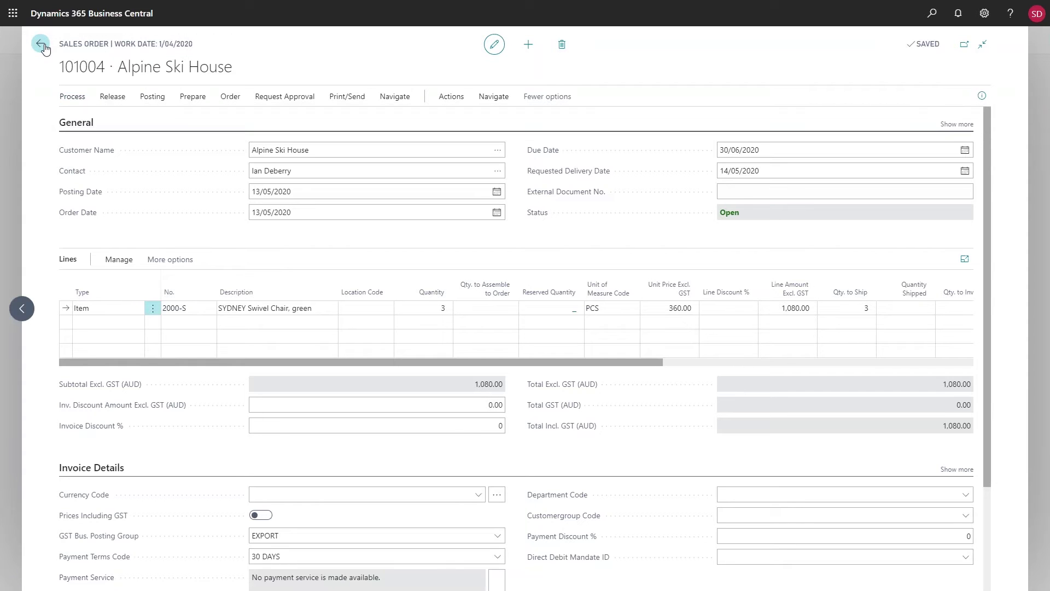
# Return to the Sales Orders list and choose Items from the Sales menu.
pyautogui.click(44, 47)
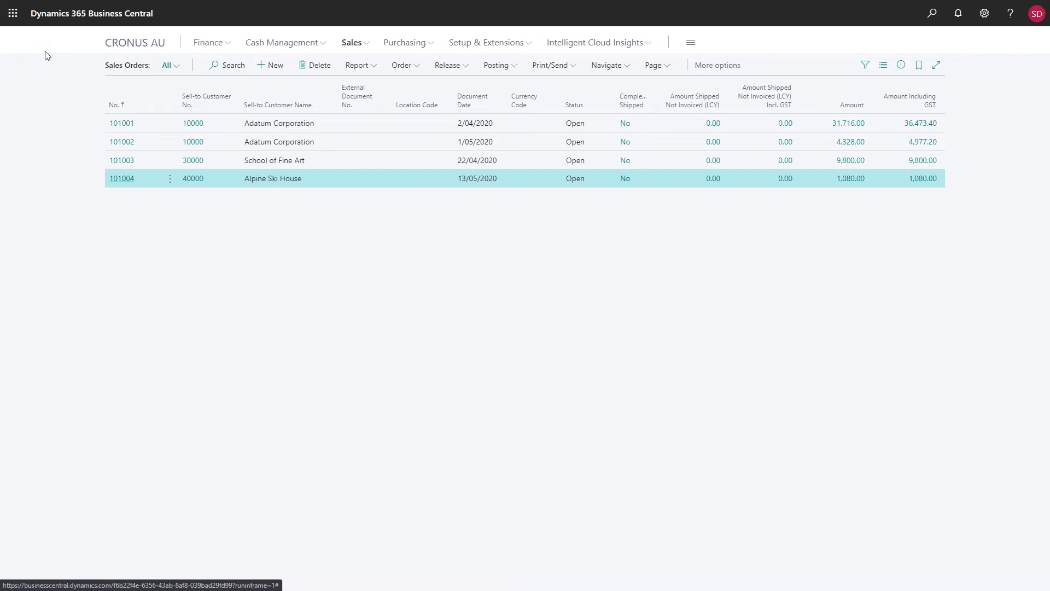
pyautogui.click(350, 46)
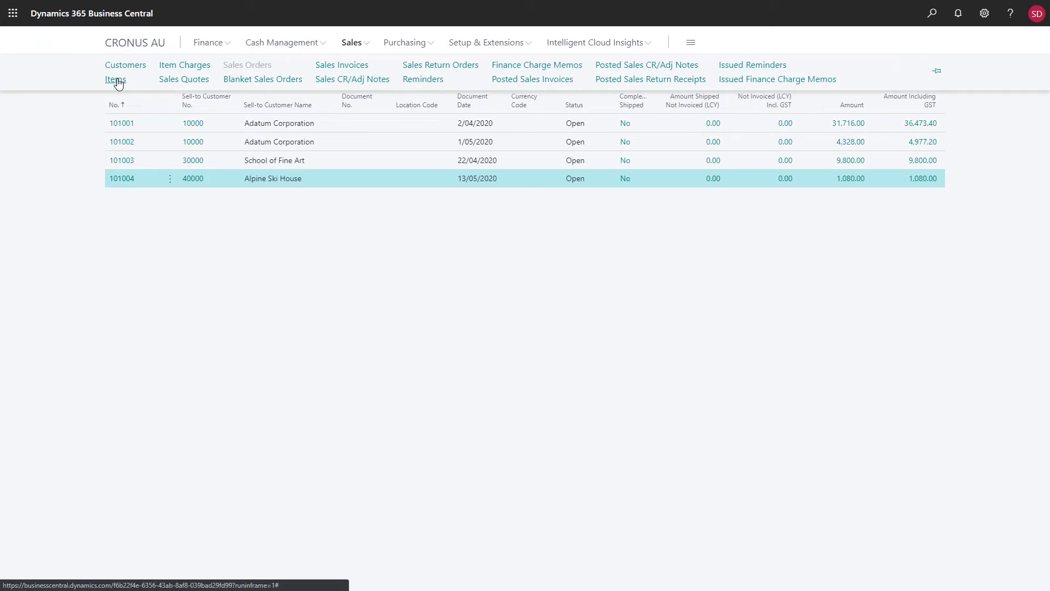
pyautogui.click(116, 80)
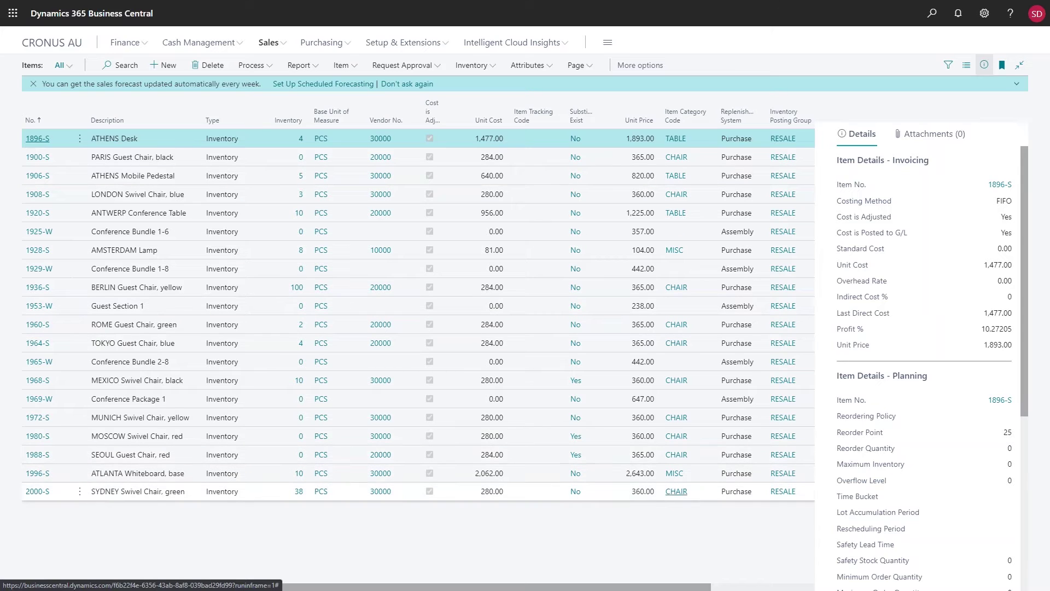
# Filter Item Category Code to TABLE, leaving items 1896-S, 1906-S and 1920-S.
pyautogui.moveTo(648, 99)
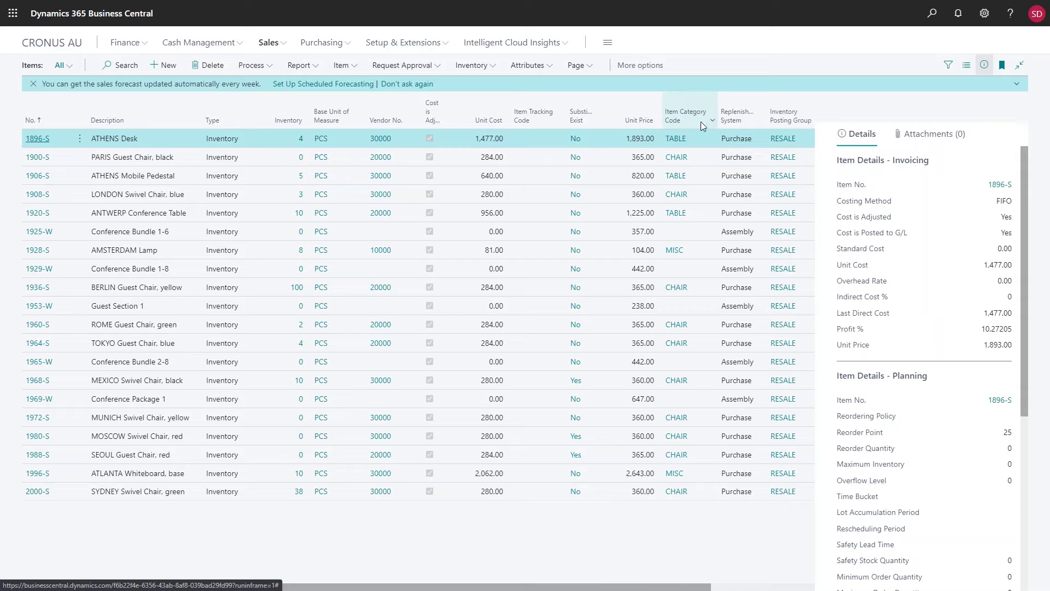
pyautogui.moveTo(699, 120)
pyautogui.click(712, 122)
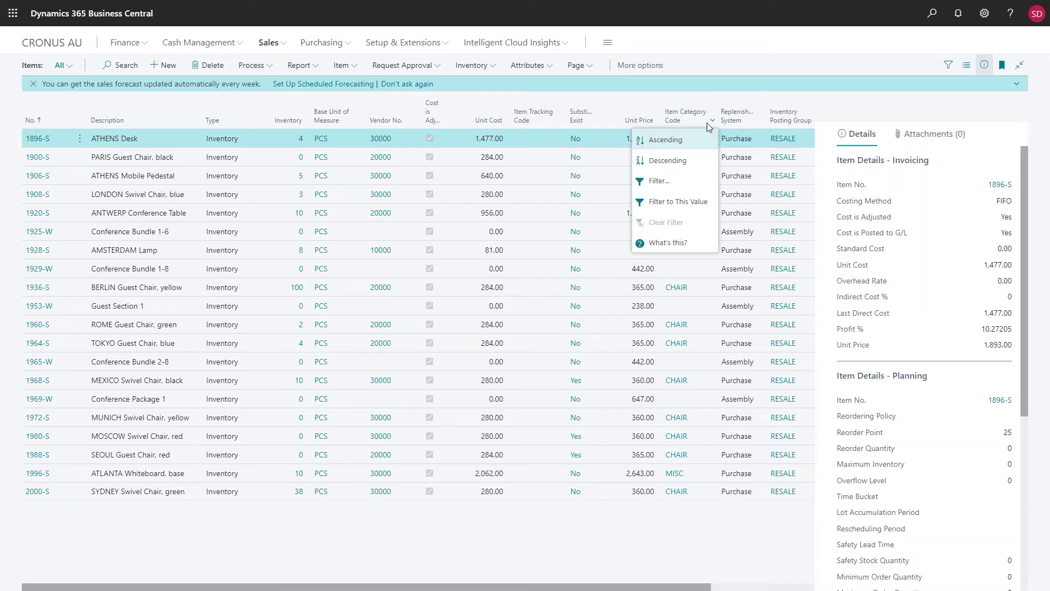
pyautogui.click(691, 202)
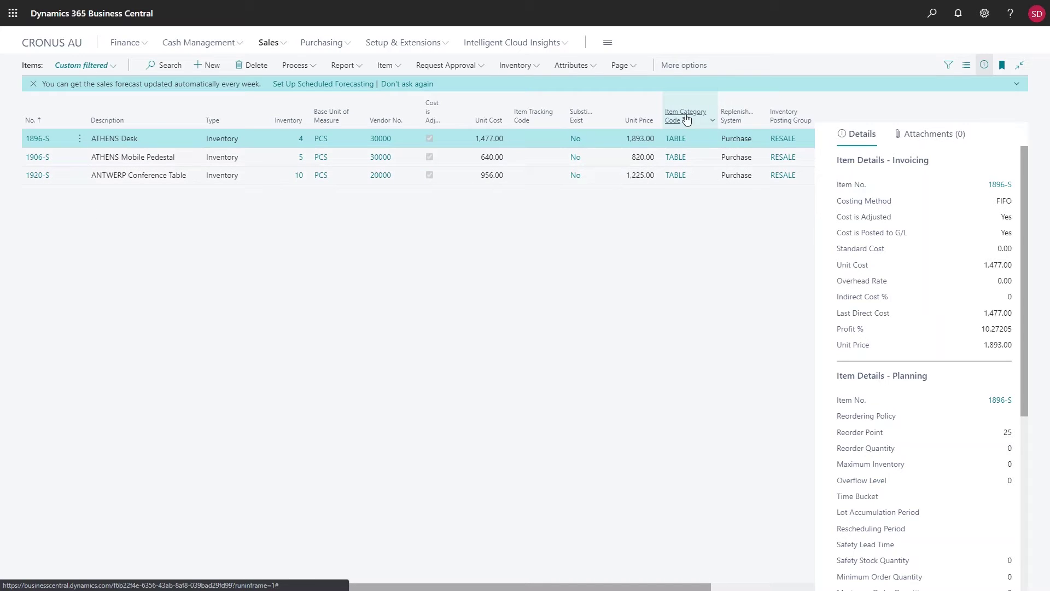
pyautogui.moveTo(687, 122)
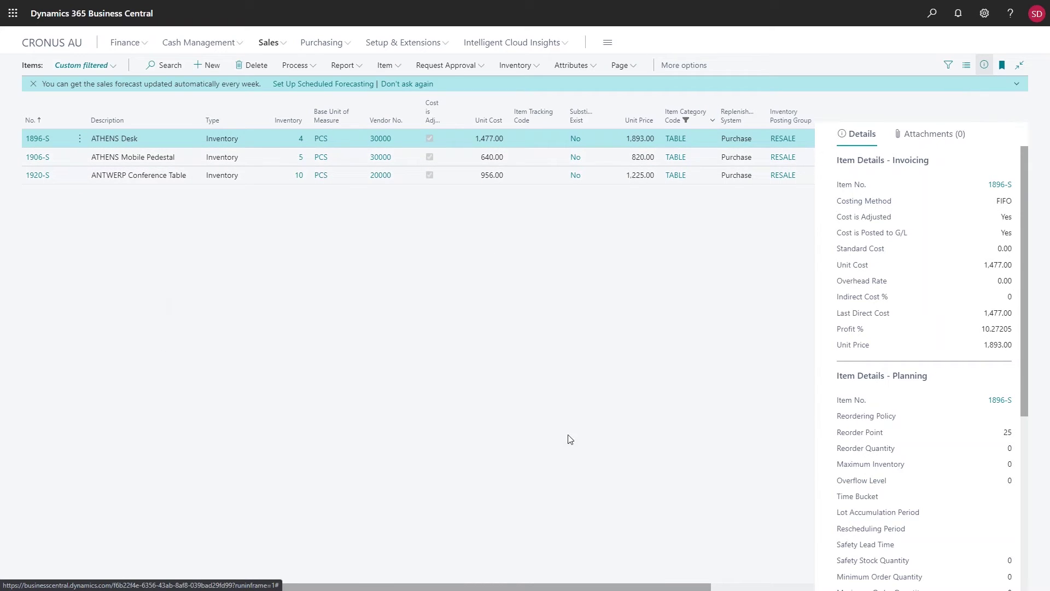
# Remove the TABLE category filter and hide the item details pane.
pyautogui.click(948, 65)
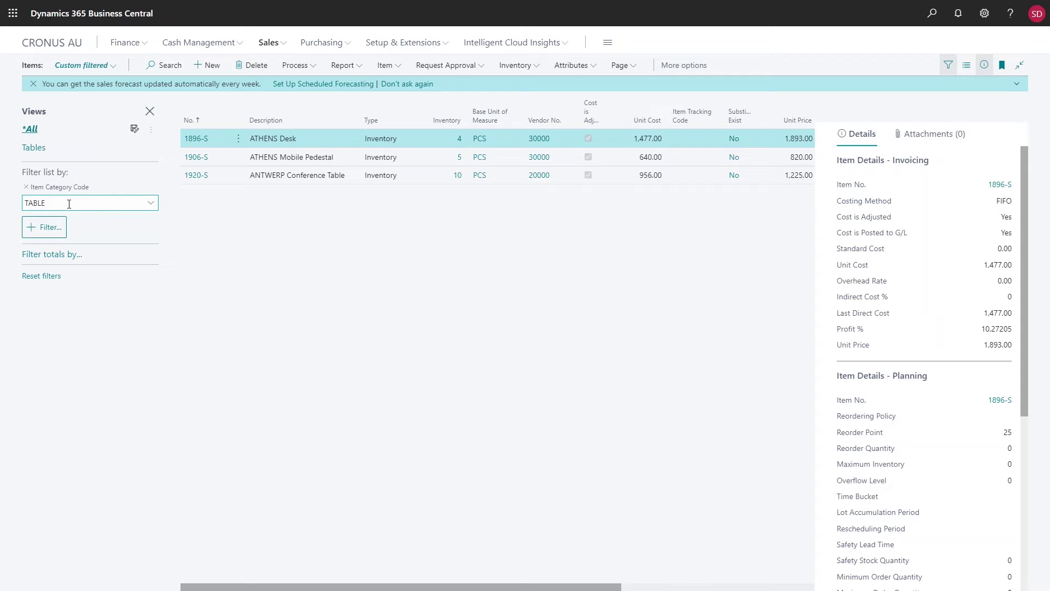
pyautogui.click(35, 206)
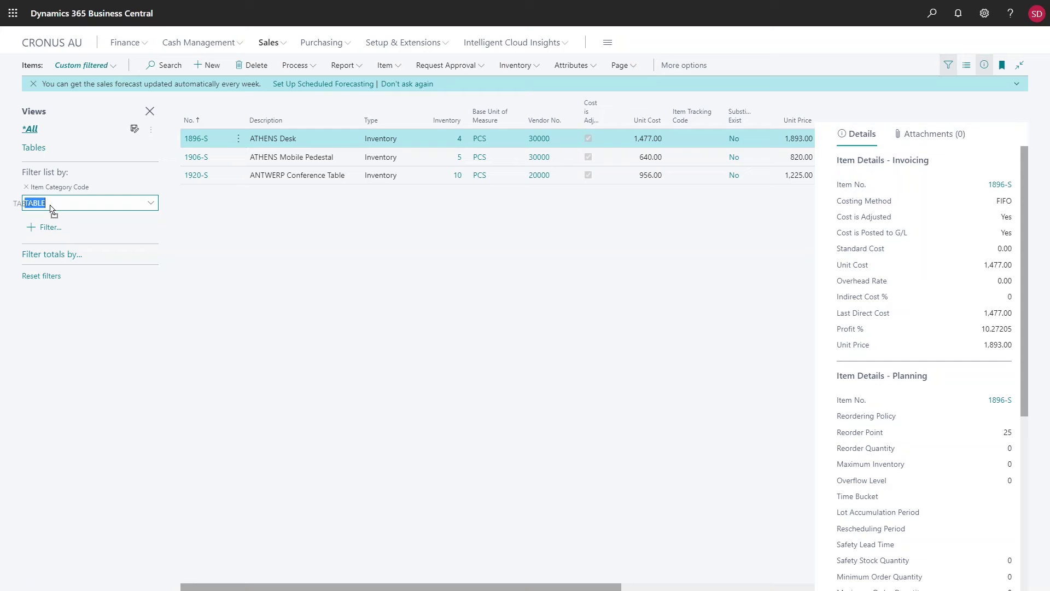
pyautogui.click(25, 187)
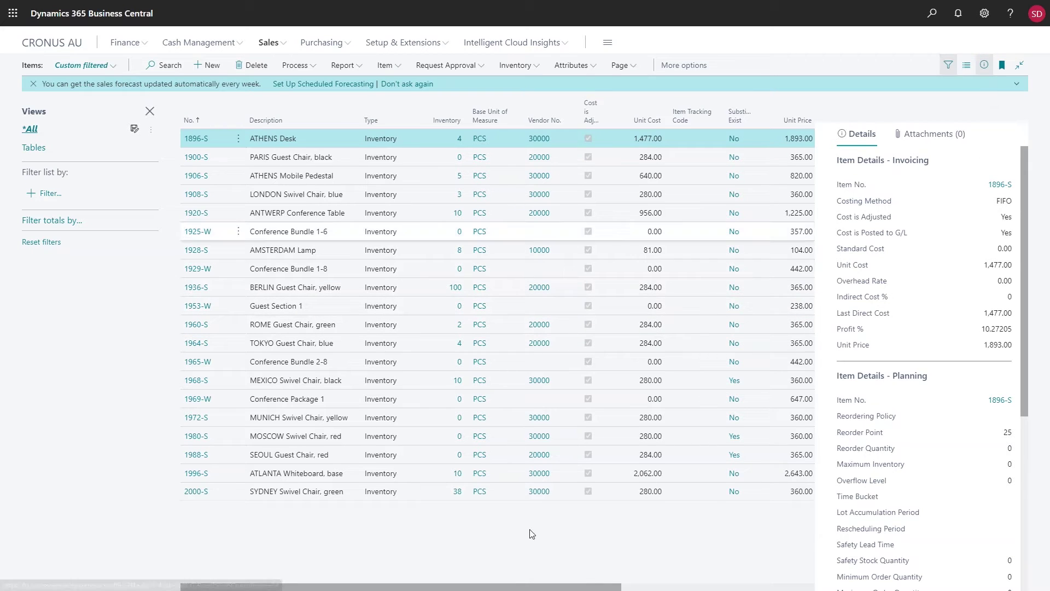
pyautogui.moveTo(626, 588); pyautogui.dragTo(730, 565)
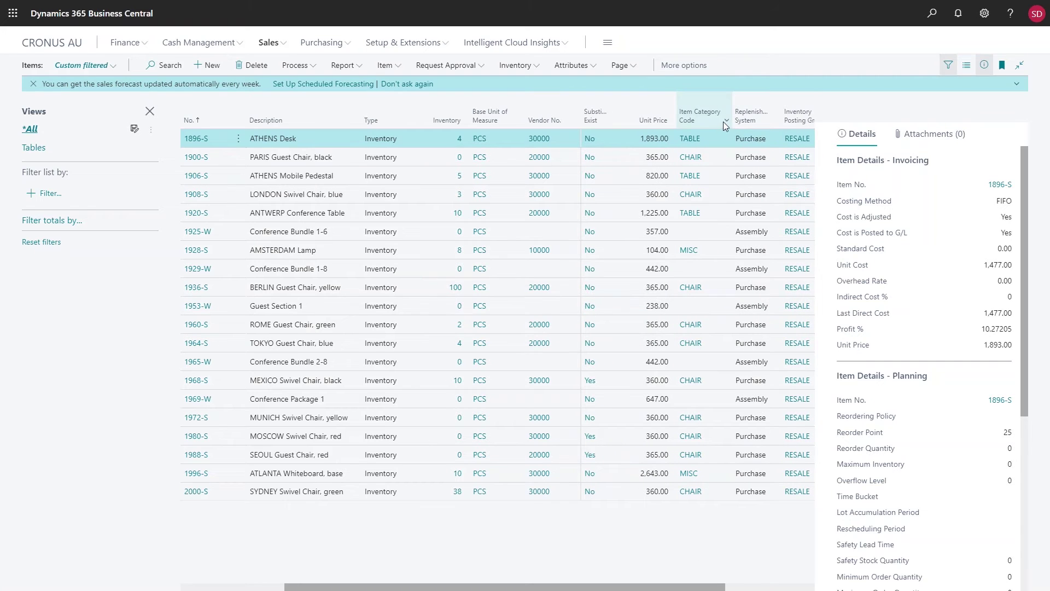
pyautogui.click(986, 66)
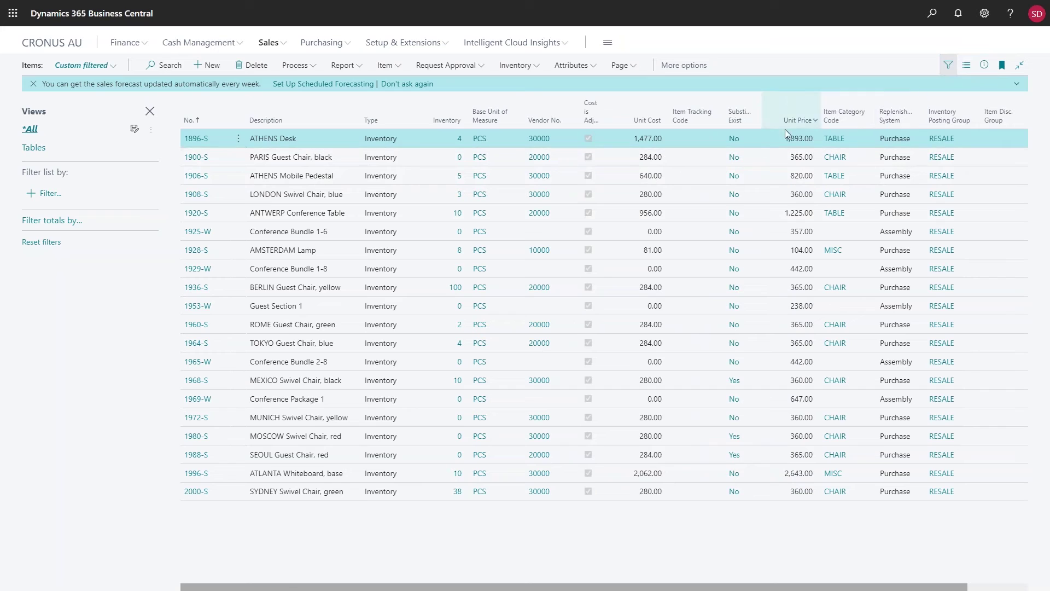
# Filter Item Category Code to CHAIR, then remove that filter to show all items.
pyautogui.click(868, 120)
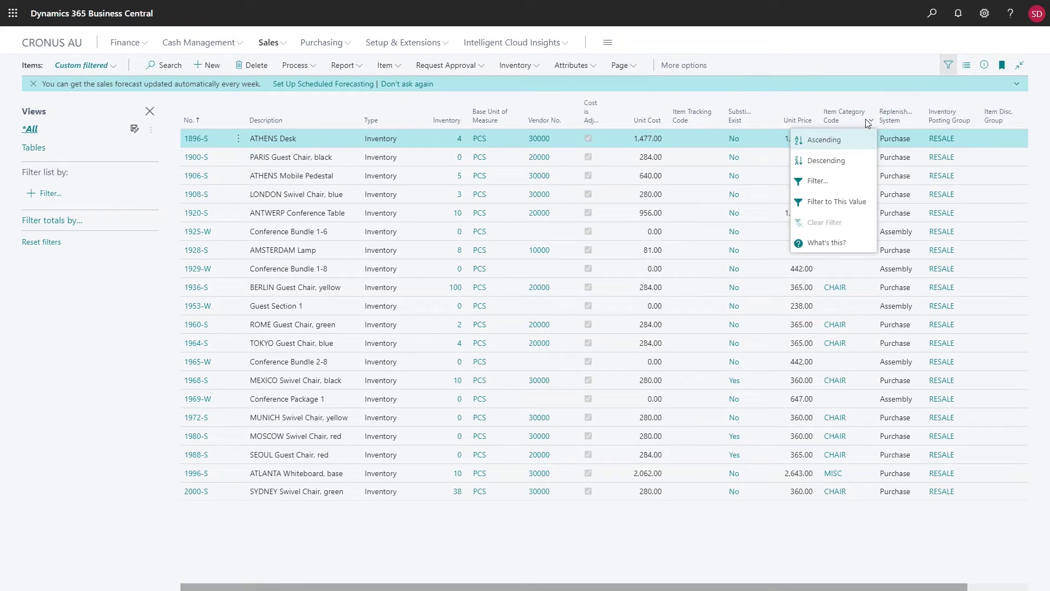
pyautogui.click(846, 184)
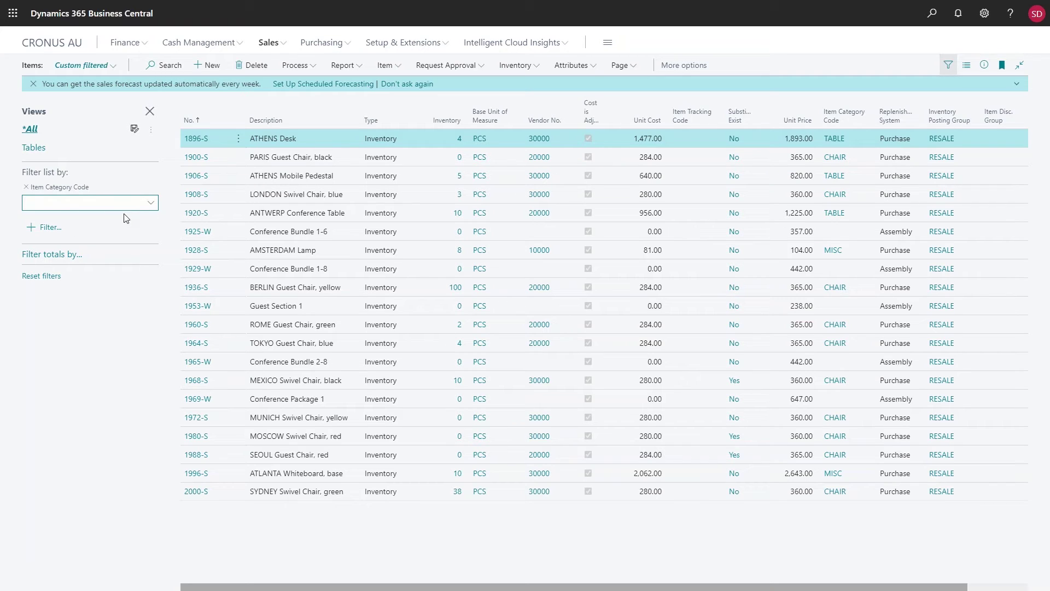
pyautogui.click(152, 204)
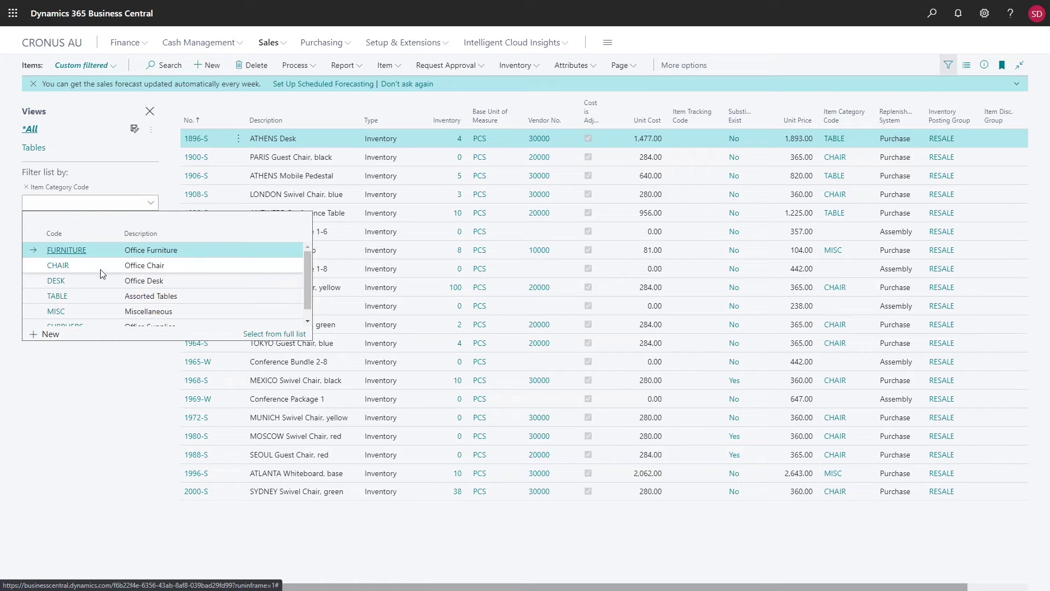
pyautogui.click(68, 265)
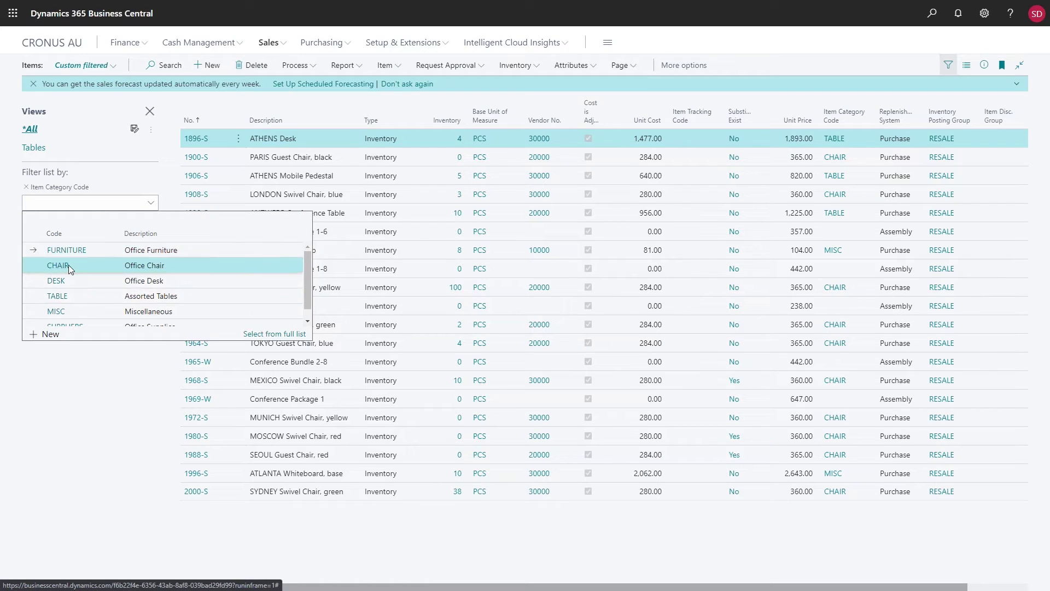
pyautogui.click(67, 265)
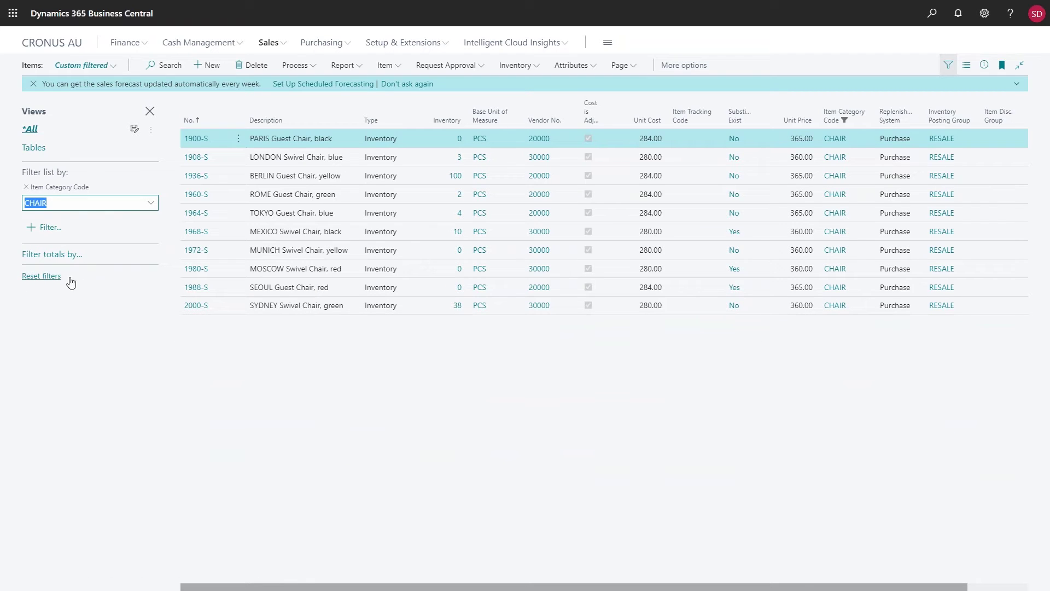
pyautogui.click(28, 193)
pyautogui.click(28, 189)
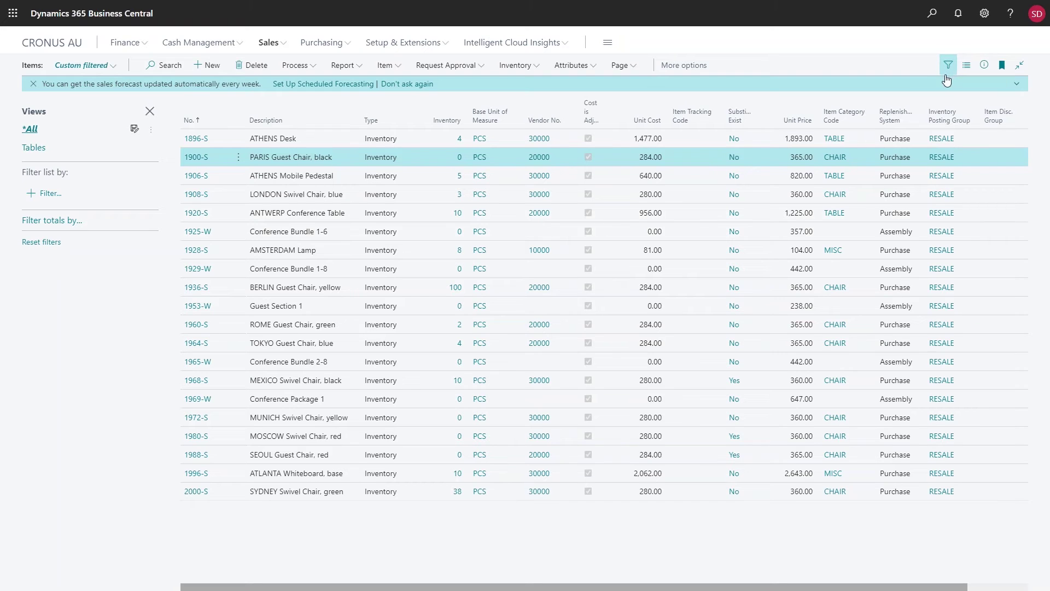
# Add an Item Category Code filter set to MISC.
pyautogui.click(953, 71)
pyautogui.click(51, 195)
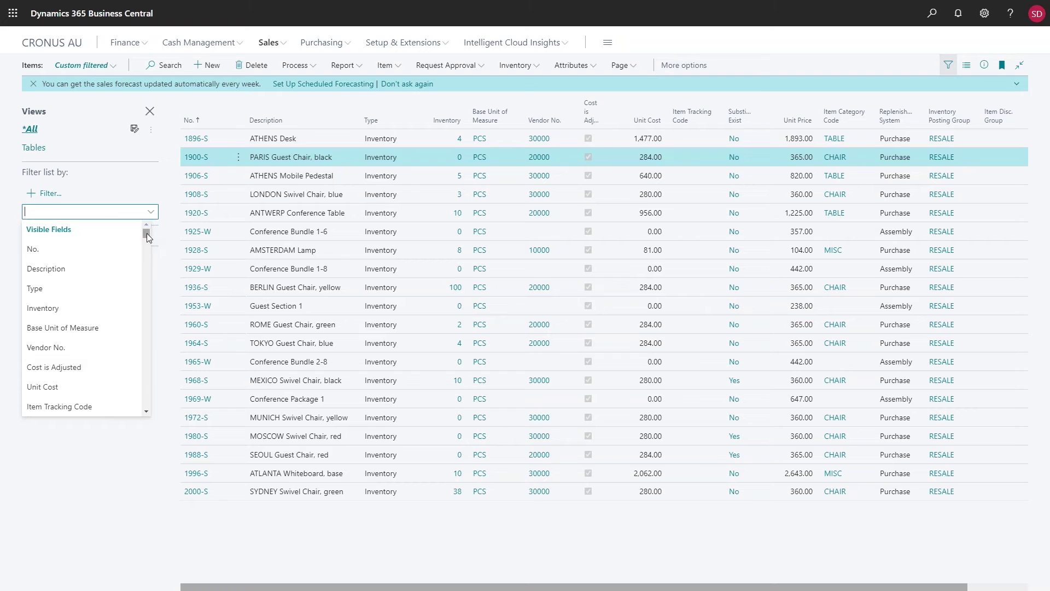
pyautogui.moveTo(146, 235); pyautogui.dragTo(149, 240)
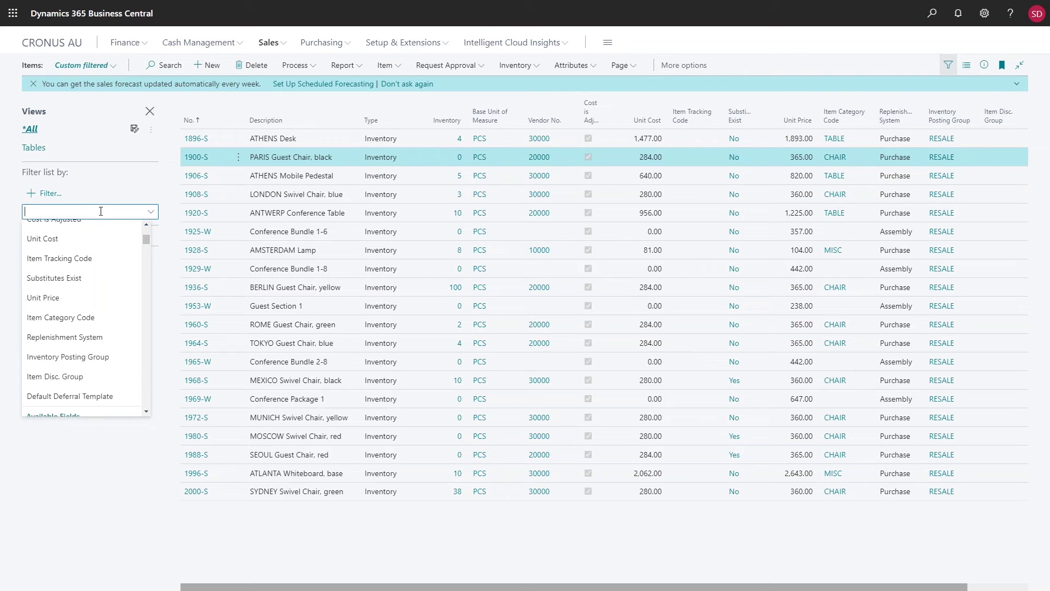
pyautogui.write('It')
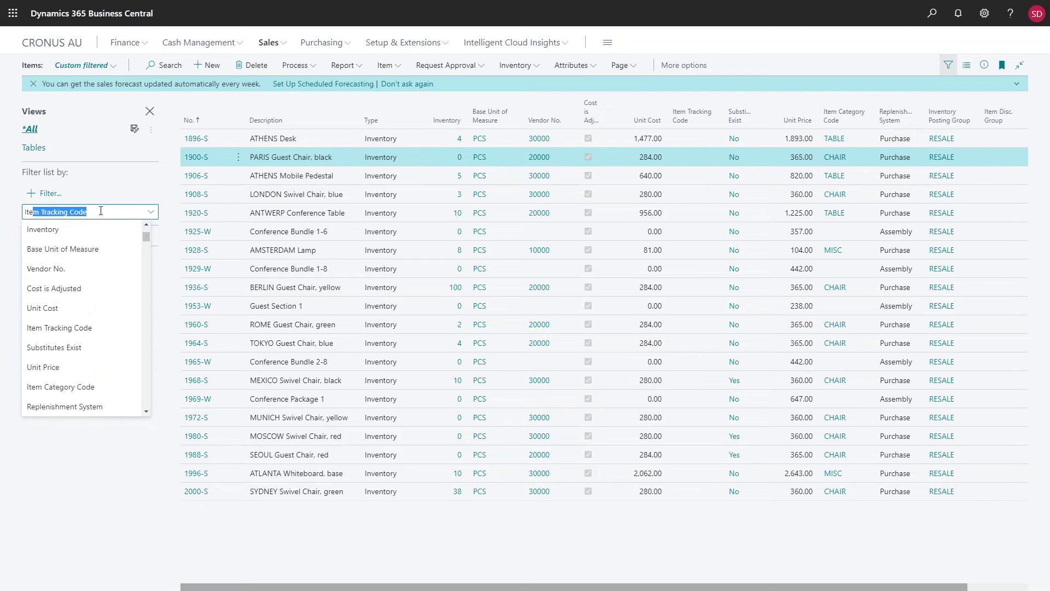
pyautogui.write('em V')
pyautogui.write('Category')
pyautogui.click(83, 390)
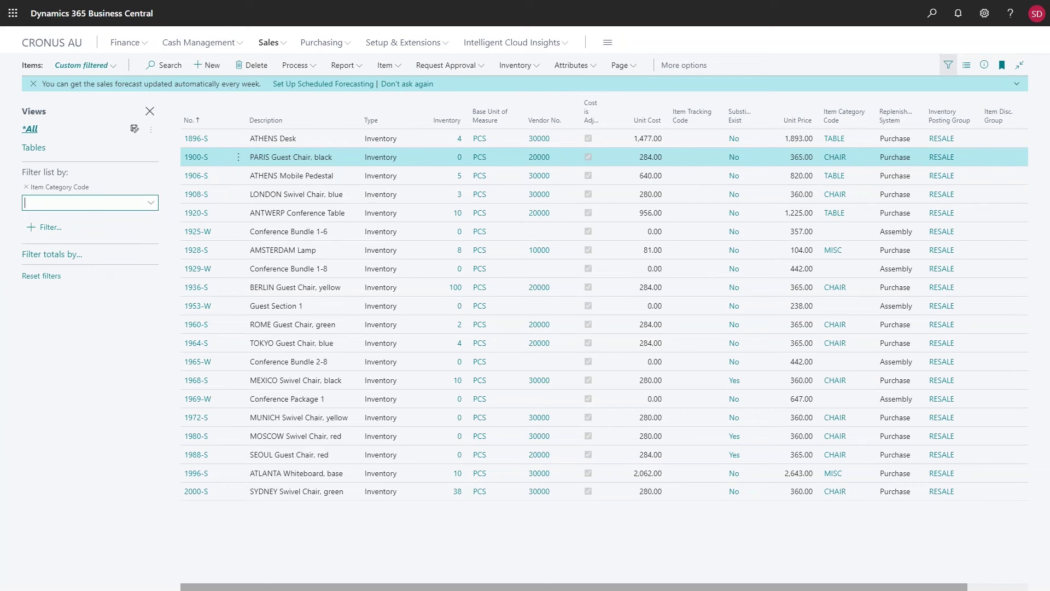
pyautogui.click(149, 208)
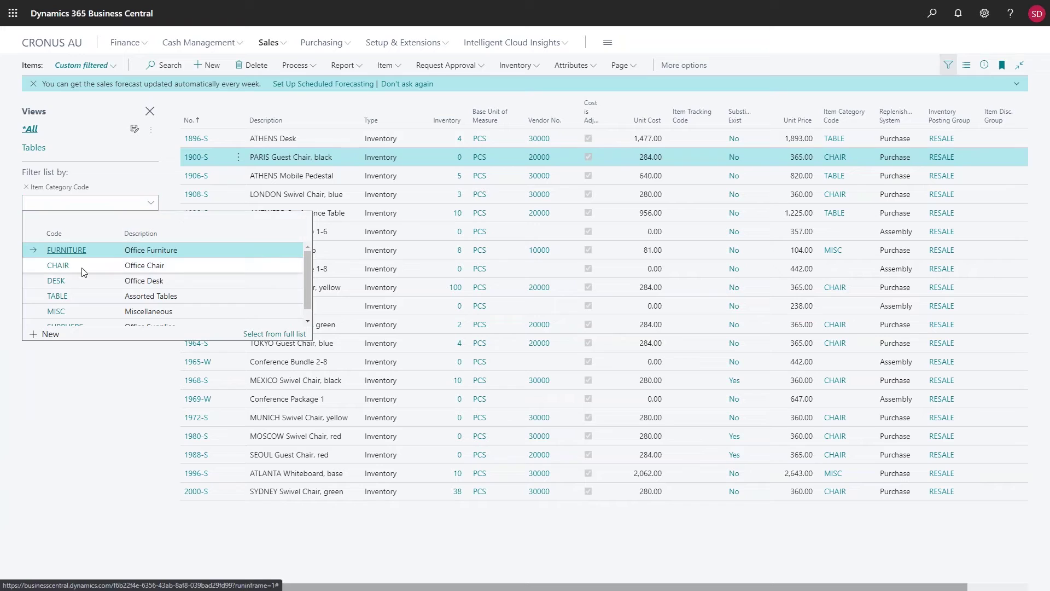
pyautogui.scroll(-1, 68, 290)
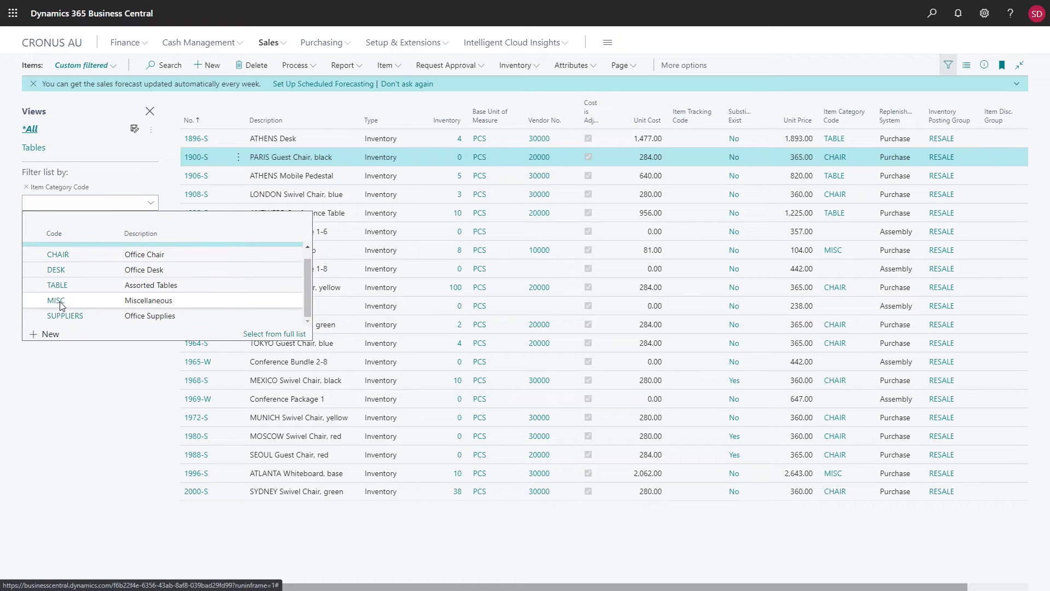
pyautogui.click(61, 305)
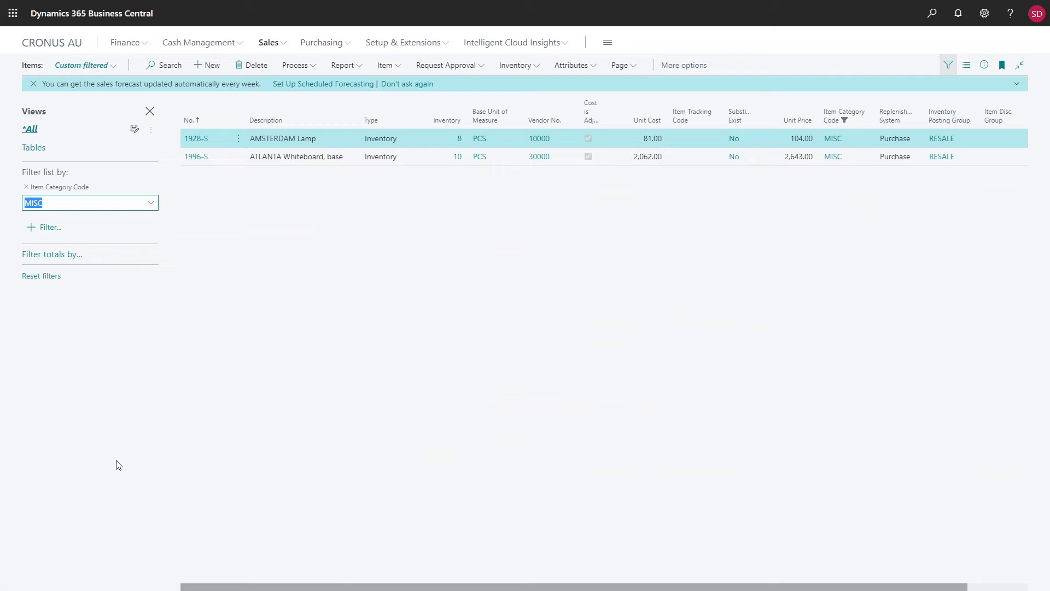
# Add a Vendor No. filter of 10000, then remove it again.
pyautogui.click(50, 227)
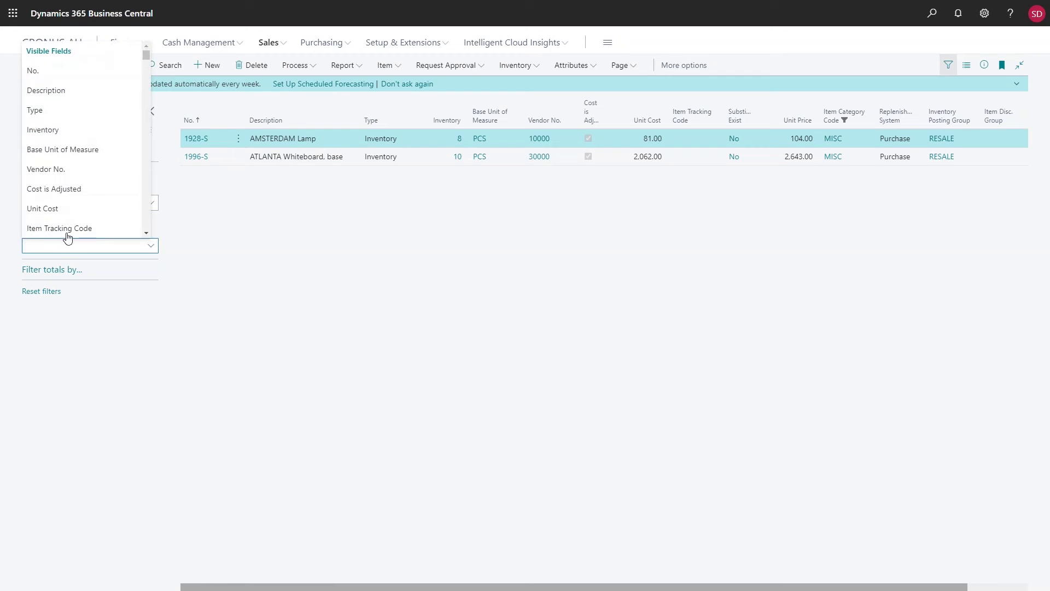
pyautogui.click(56, 169)
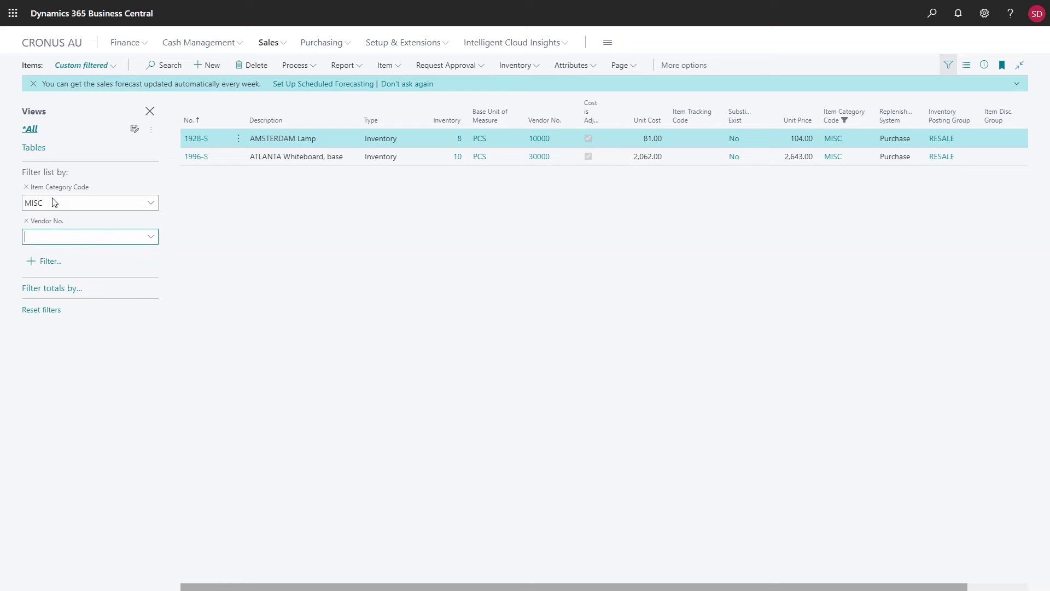
pyautogui.click(151, 237)
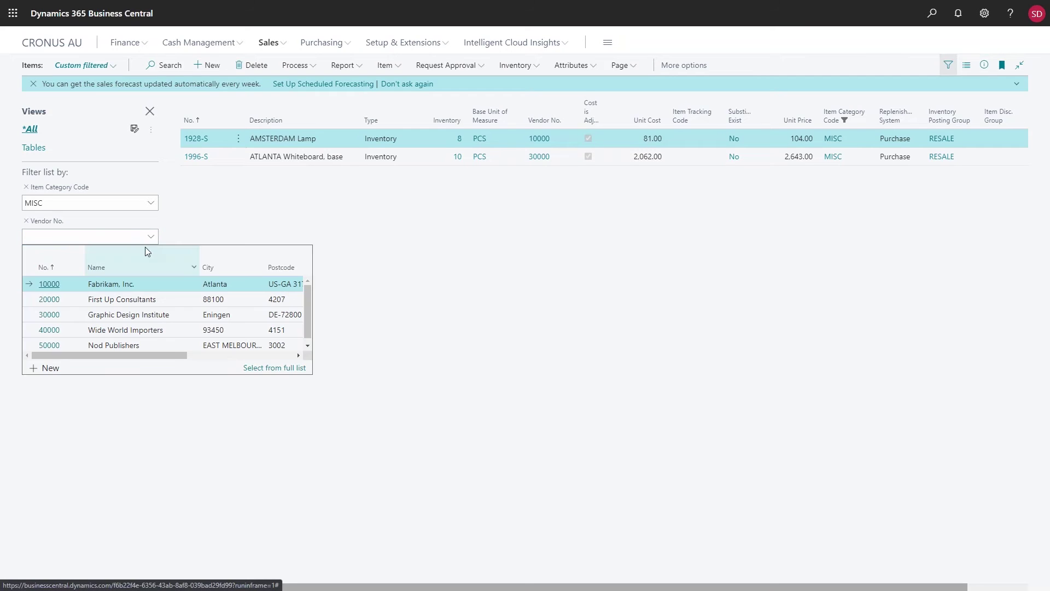
pyautogui.click(58, 284)
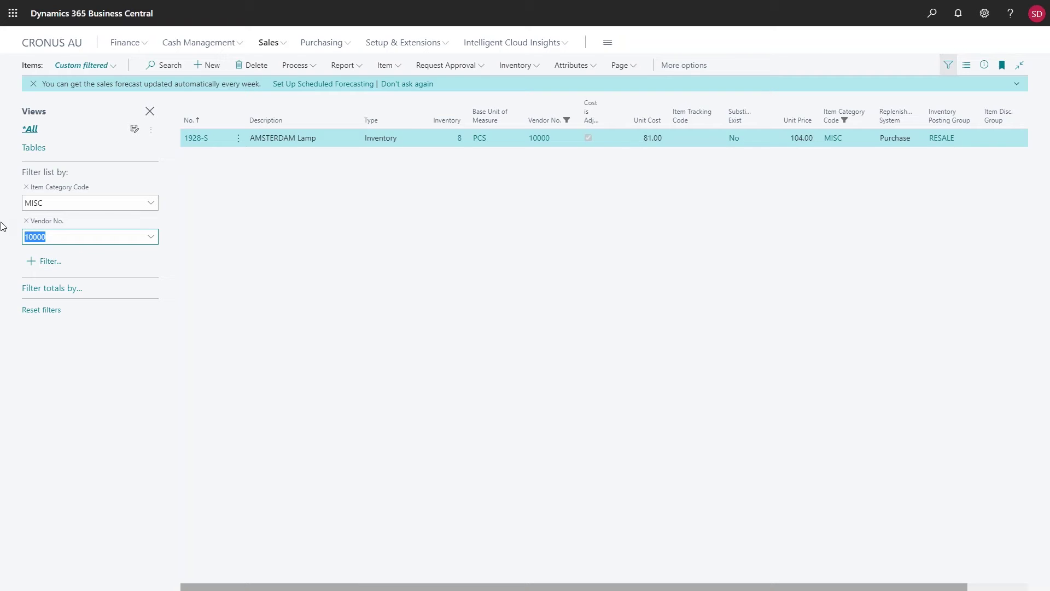
pyautogui.click(26, 221)
# Clear the MISC filter, browse the filter field list without adding one, and open the Finance menu.
pyautogui.click(27, 188)
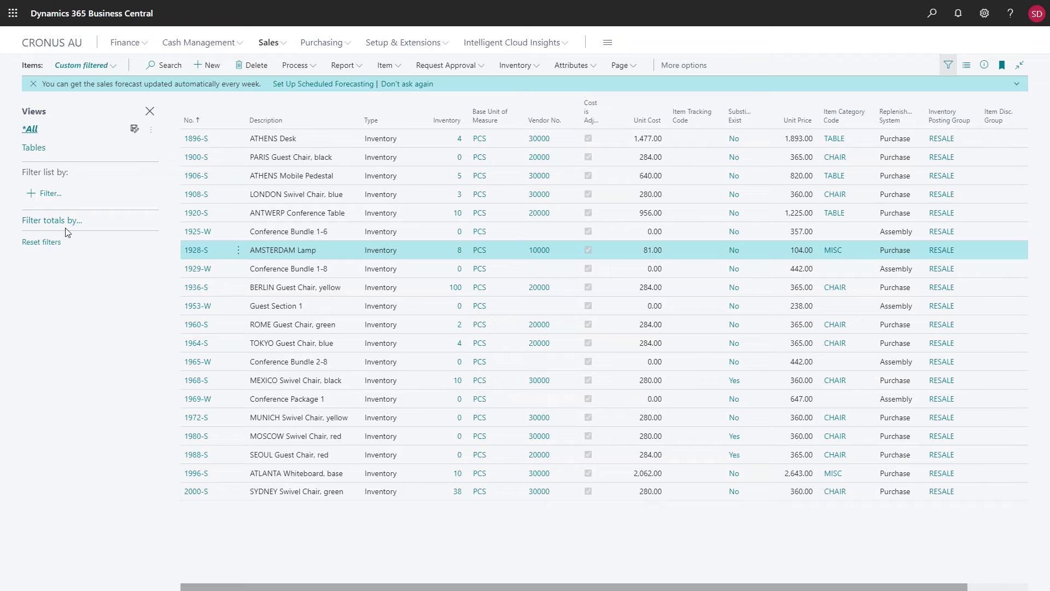
pyautogui.click(51, 194)
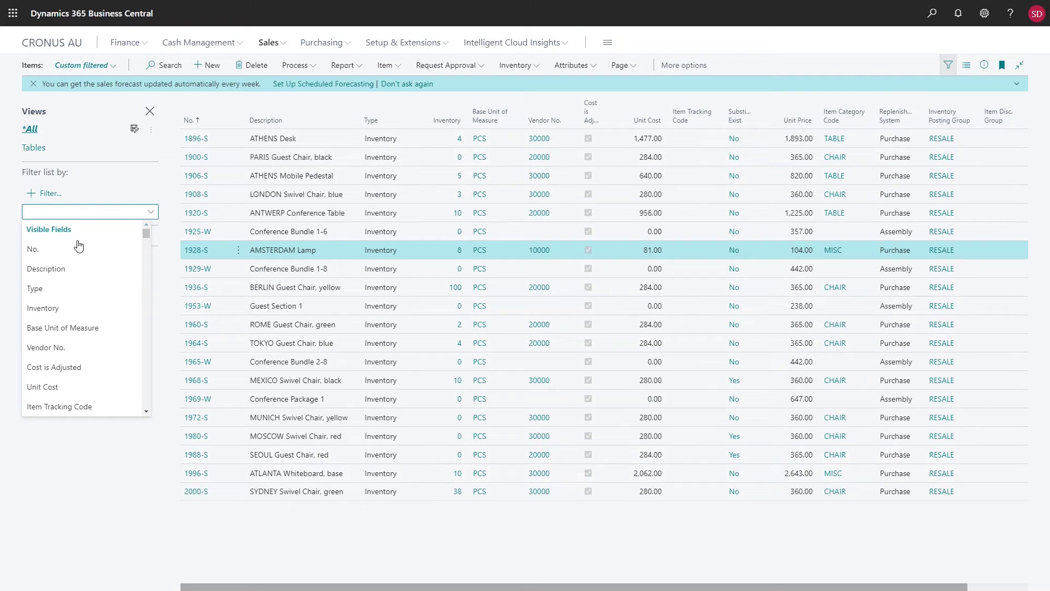
pyautogui.moveTo(145, 234); pyautogui.dragTo(149, 243)
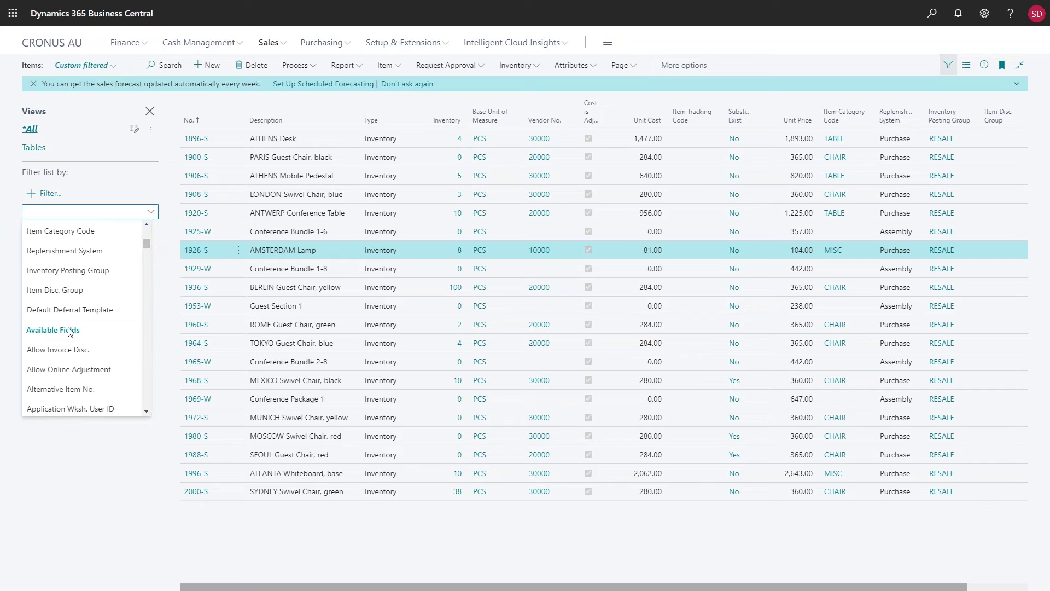
pyautogui.moveTo(147, 244); pyautogui.dragTo(153, 263)
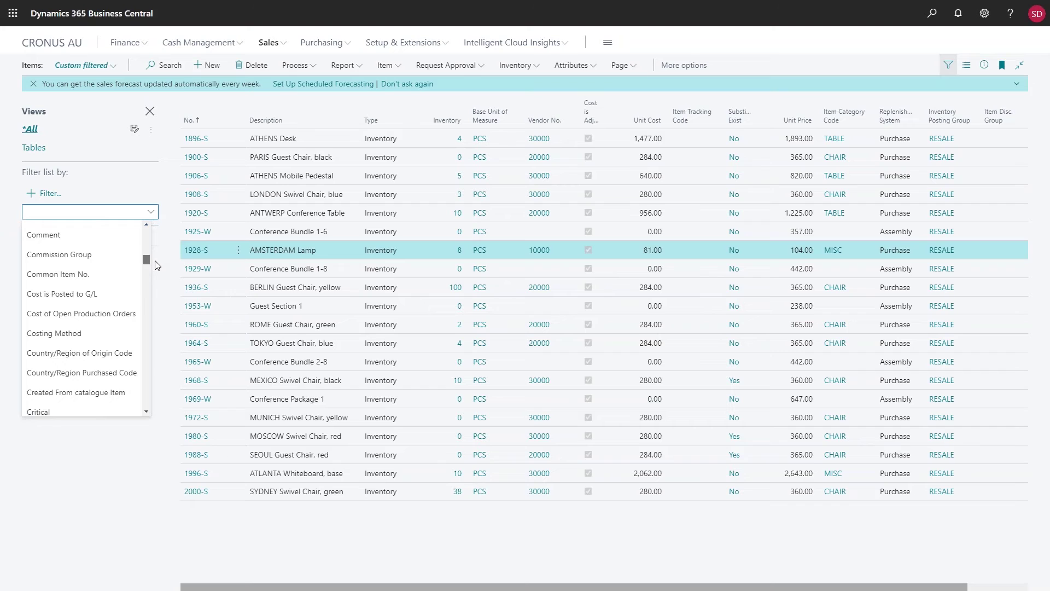
pyautogui.moveTo(158, 266); pyautogui.dragTo(159, 275)
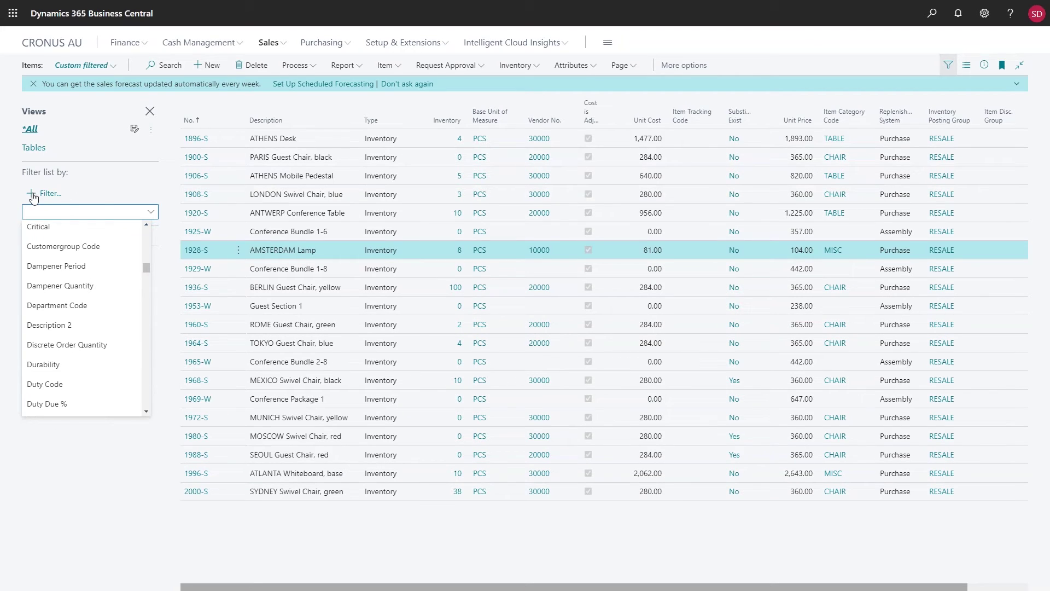
pyautogui.click(25, 211)
pyautogui.click(131, 179)
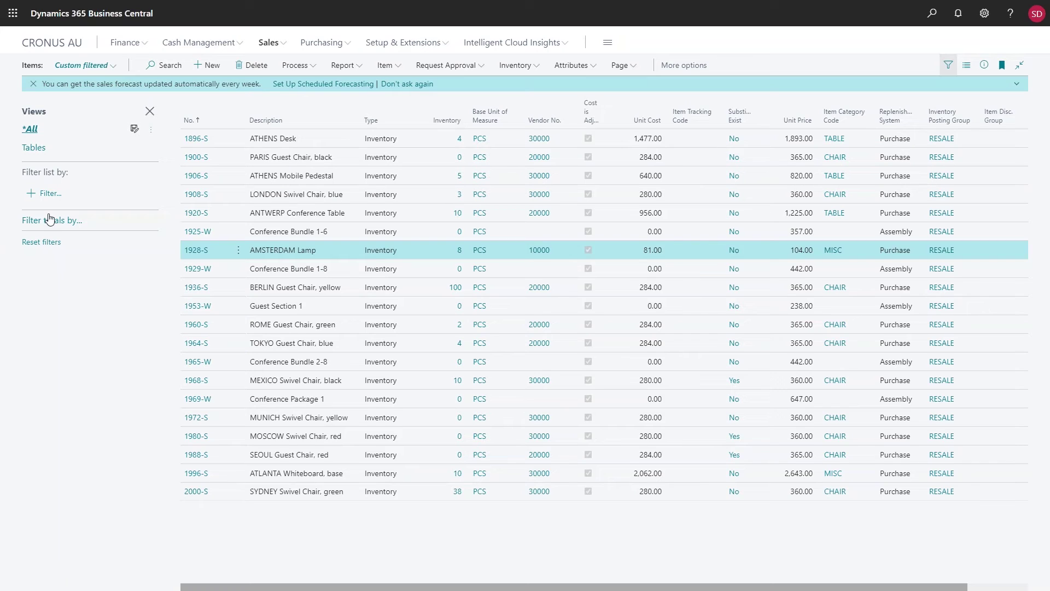
pyautogui.click(131, 44)
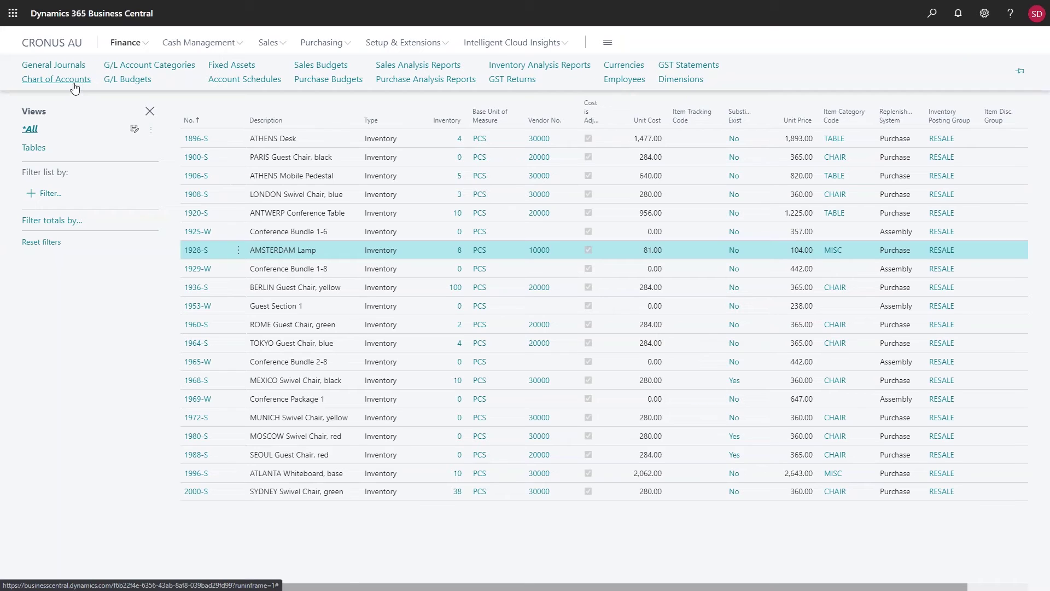
pyautogui.click(70, 81)
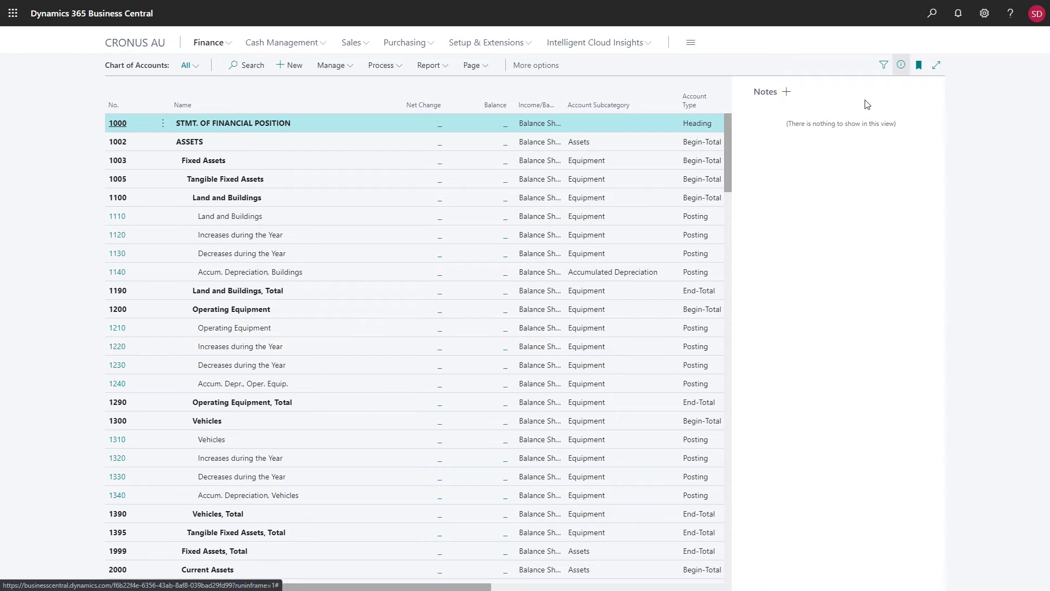
pyautogui.click(901, 66)
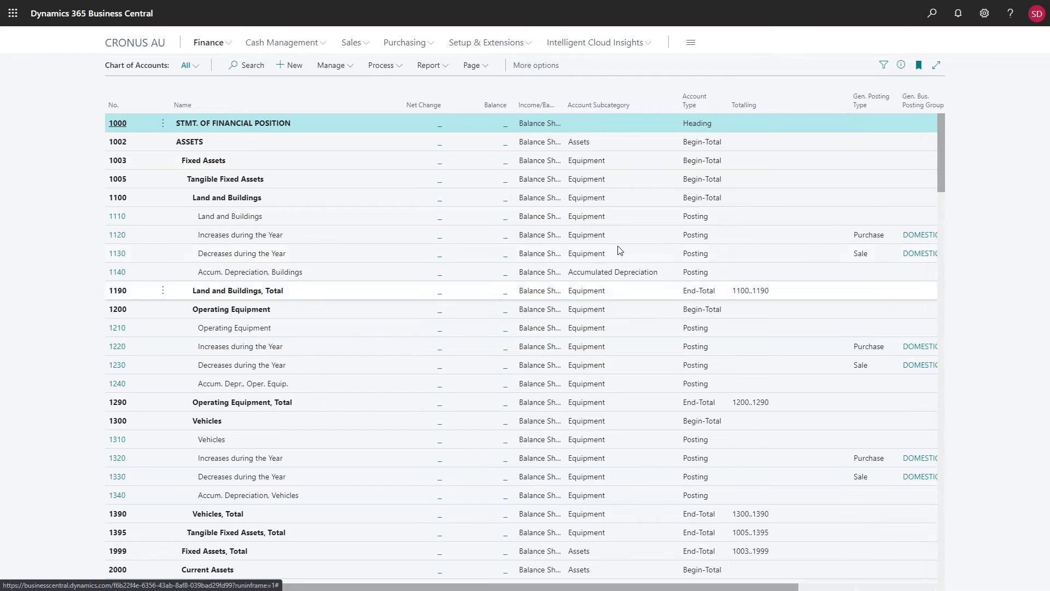
pyautogui.scroll(-6, 626, 295)
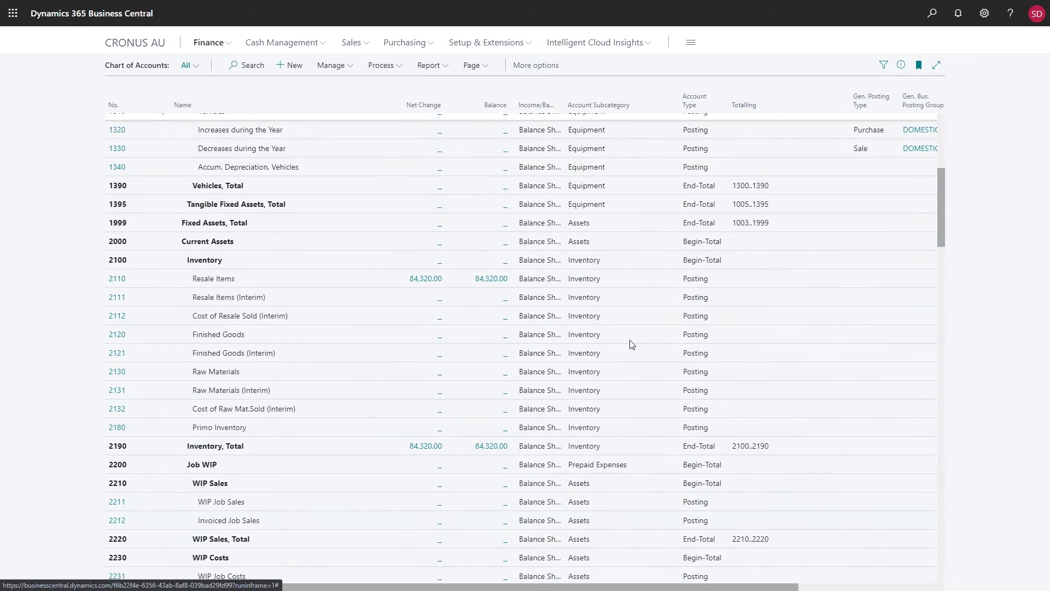
pyautogui.scroll(-1, 631, 344)
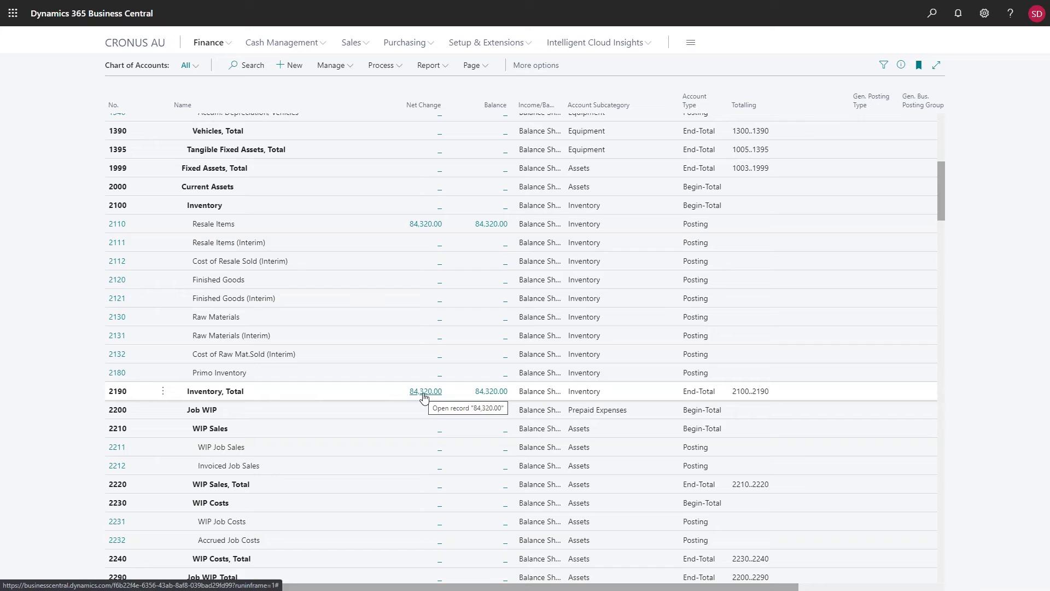
pyautogui.scroll(-1, 444, 328)
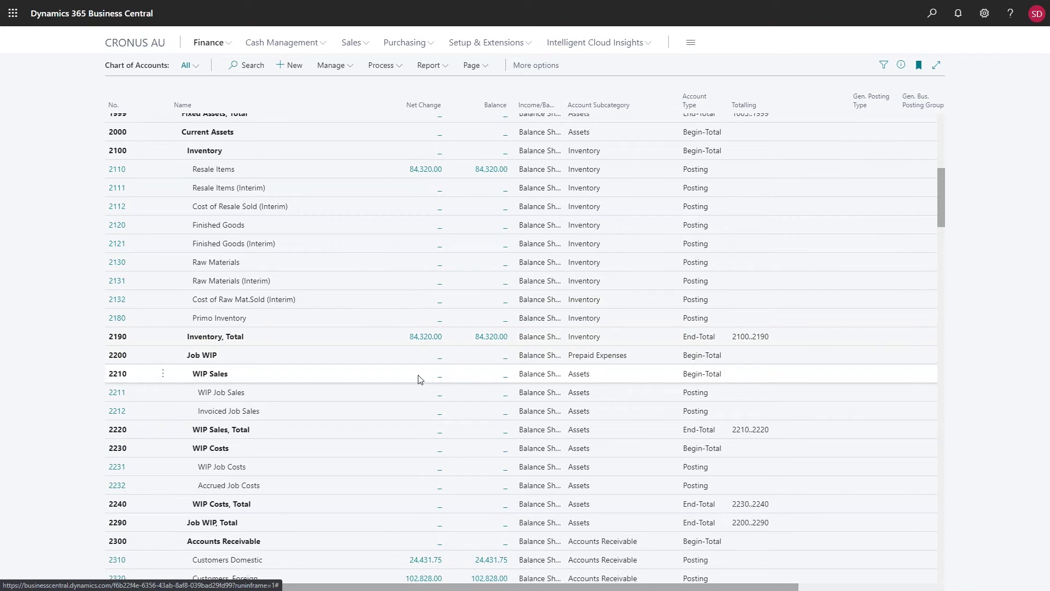
pyautogui.scroll(-1, 453, 451)
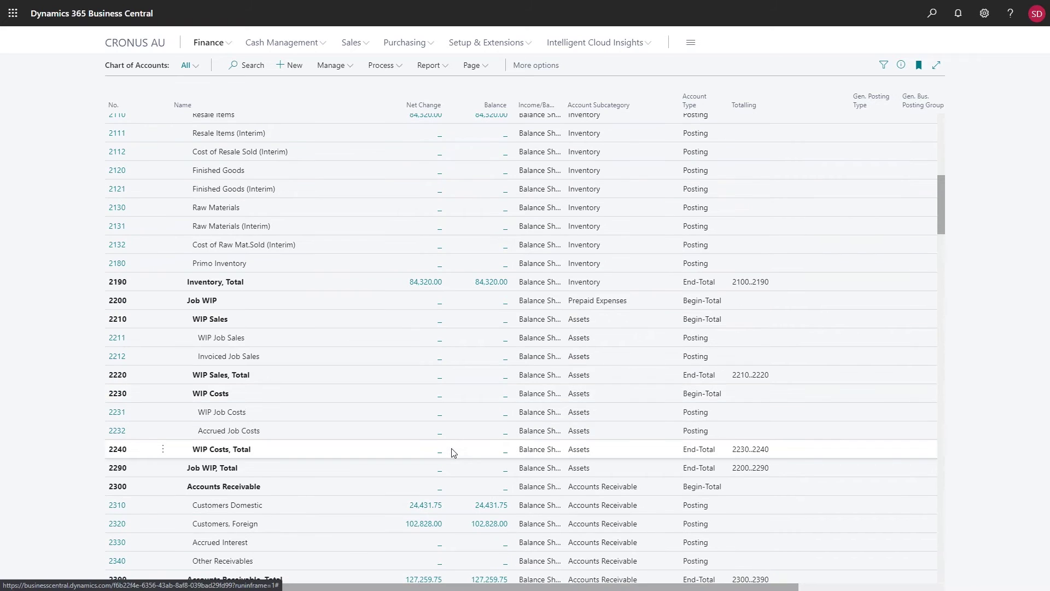
pyautogui.scroll(-2, 454, 452)
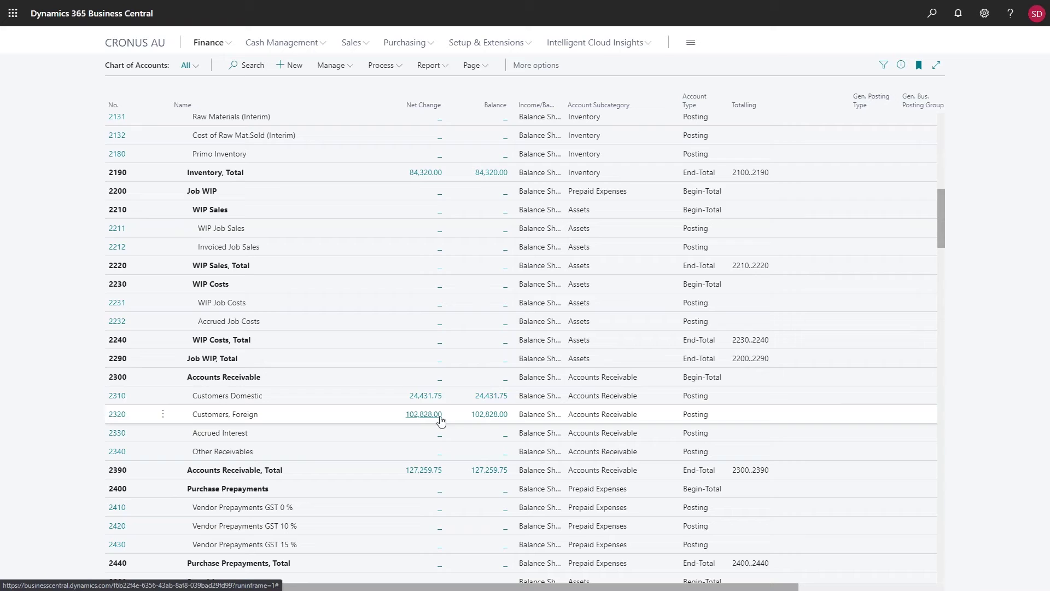
# Add a totals Date Filter of 010119..311219, giving Inventory, Total a net change of 84,604.00.
pyautogui.click(884, 66)
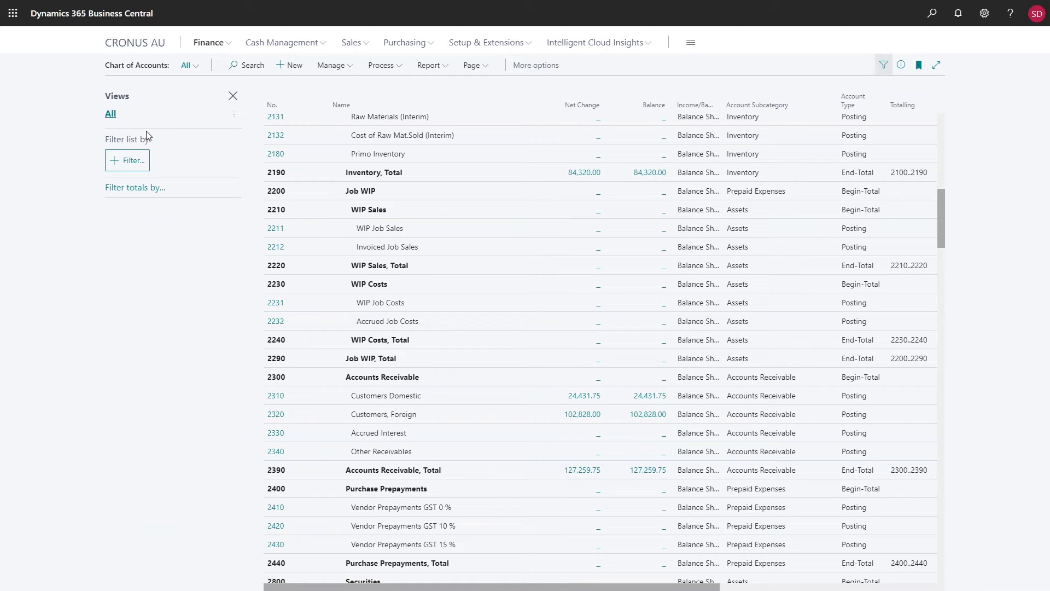
pyautogui.click(149, 189)
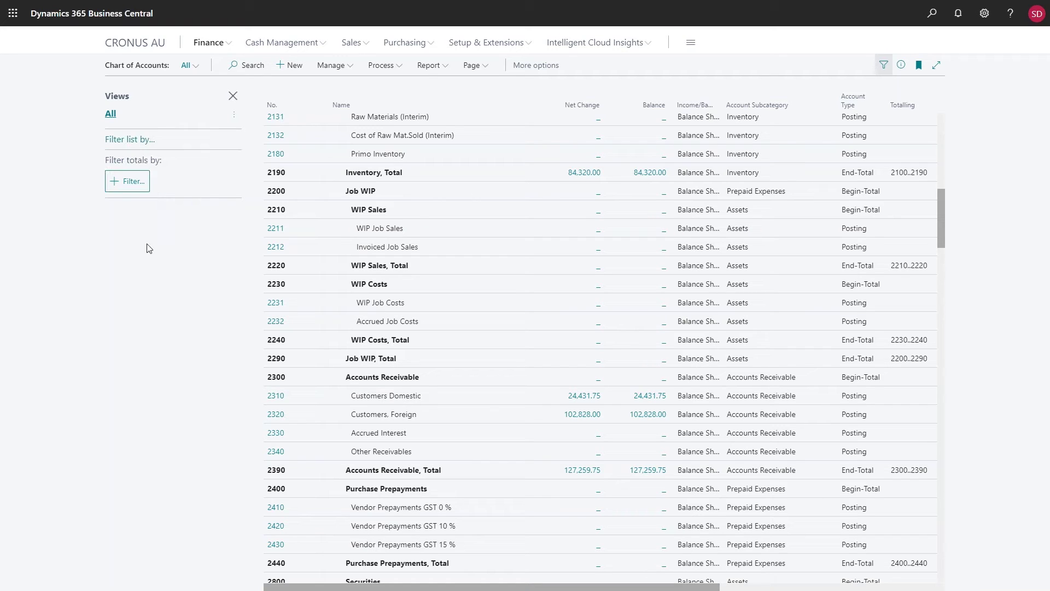
pyautogui.click(136, 188)
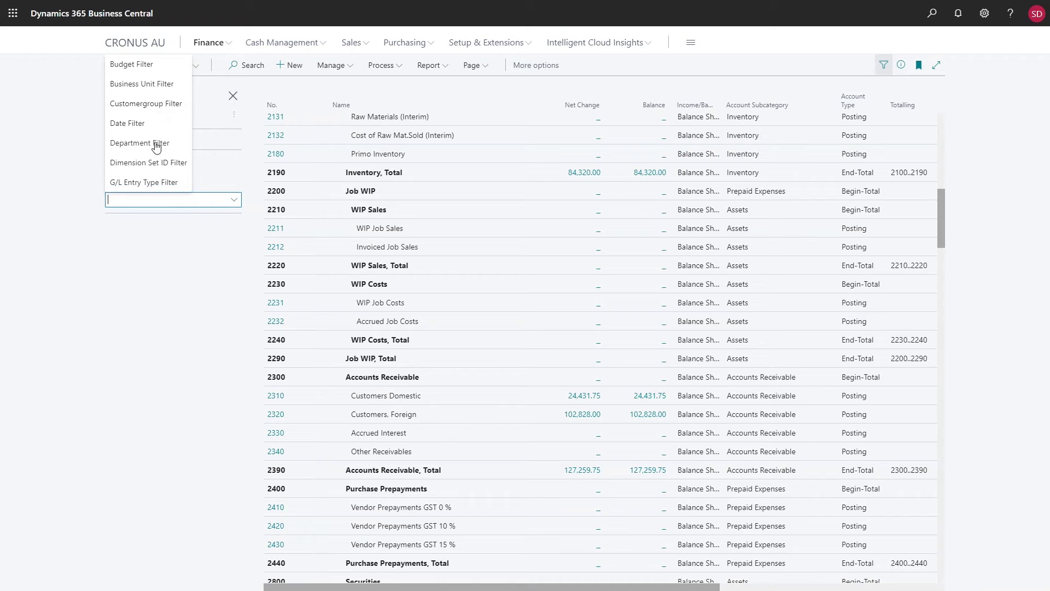
pyautogui.click(139, 125)
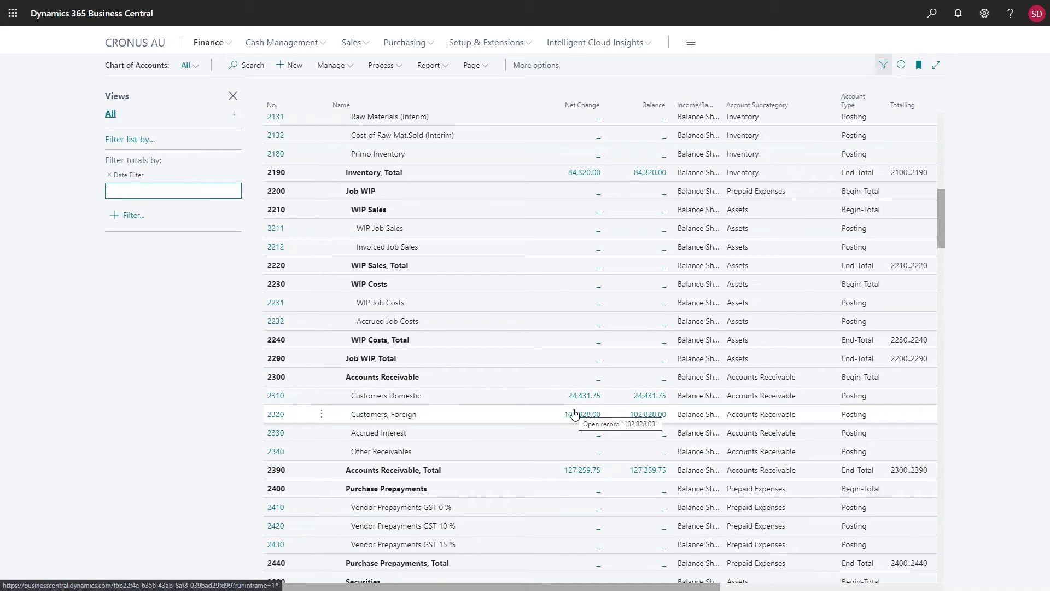
pyautogui.write('01')
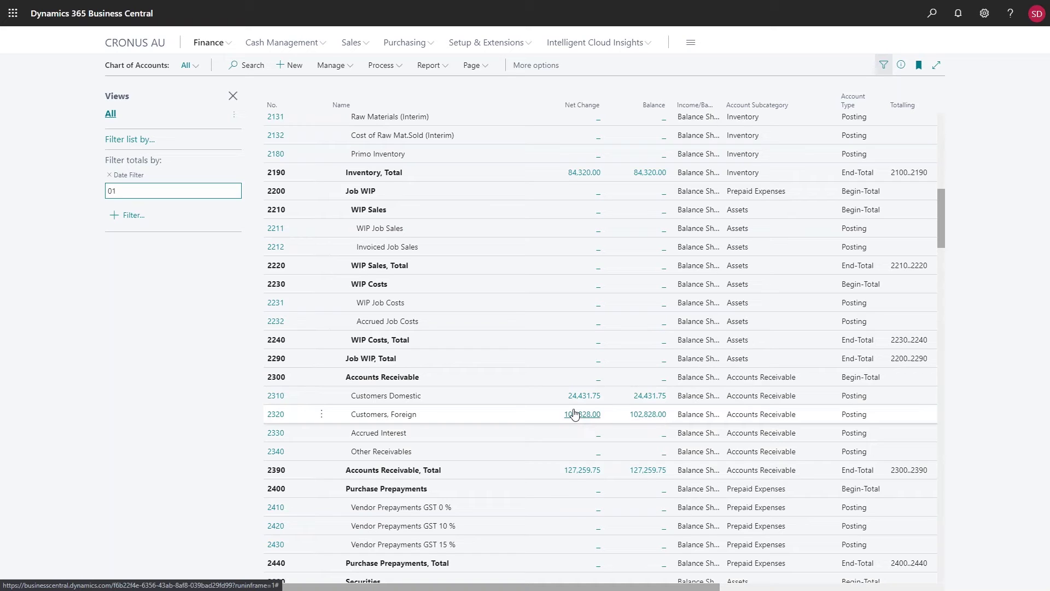
pyautogui.write('0119..2')
pyautogui.press('BackSpace')
pyautogui.write('311219')
pyautogui.press('Tab')
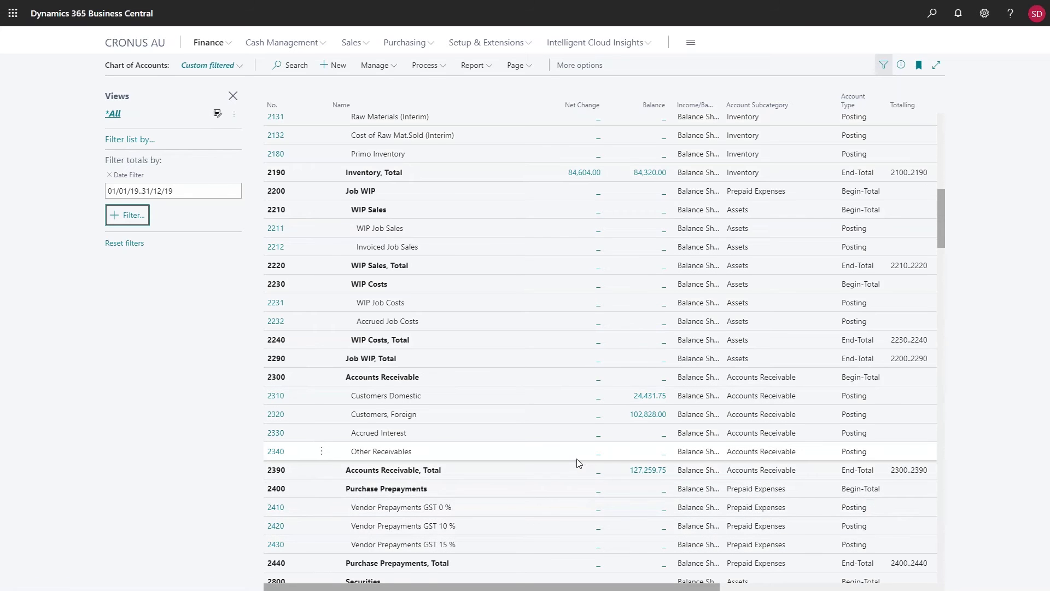
# Drill into the 84,604.00 net change on 2110 Resale Items to list its 2019 G/L entries.
pyautogui.scroll(4, 577, 464)
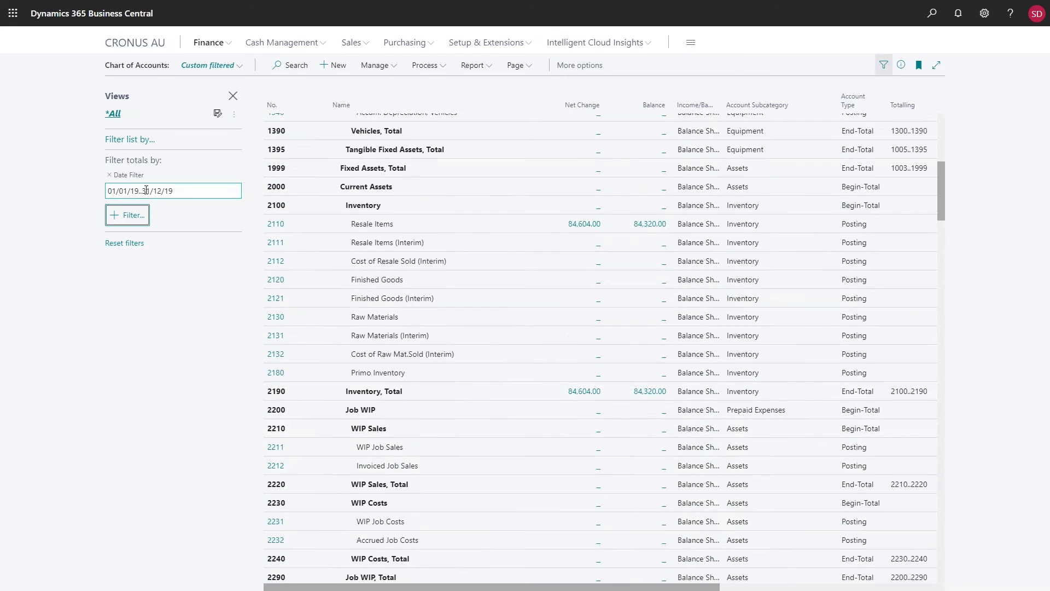
pyautogui.click(106, 191)
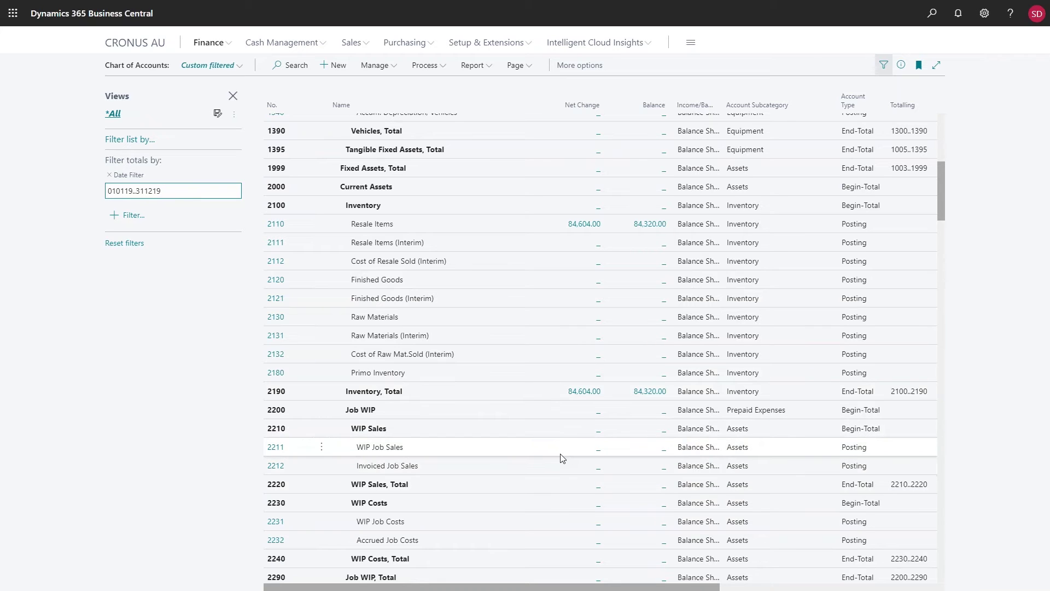
pyautogui.scroll(-1, 563, 452)
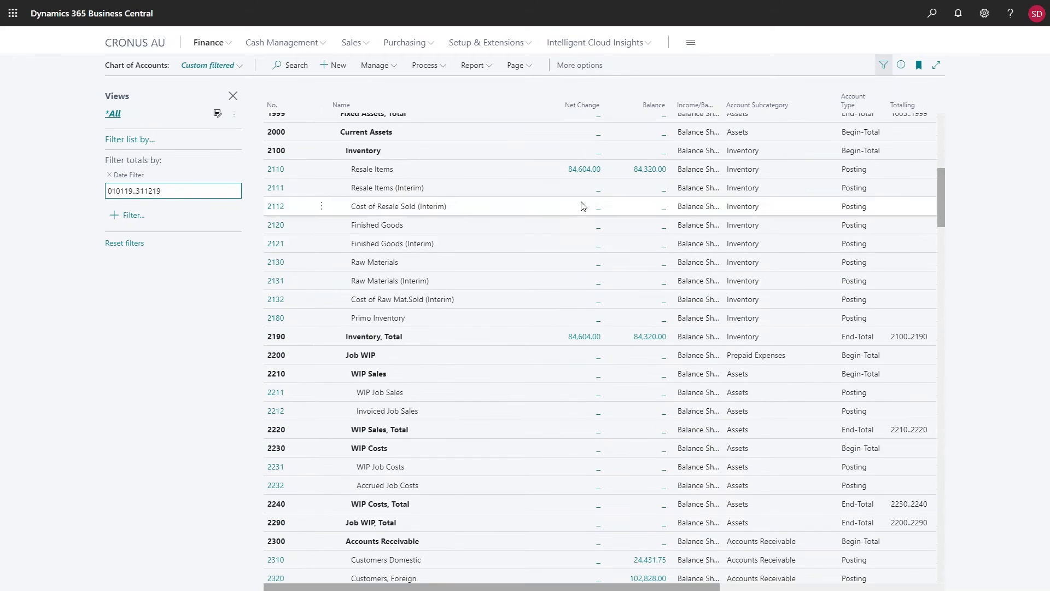
pyautogui.click(590, 173)
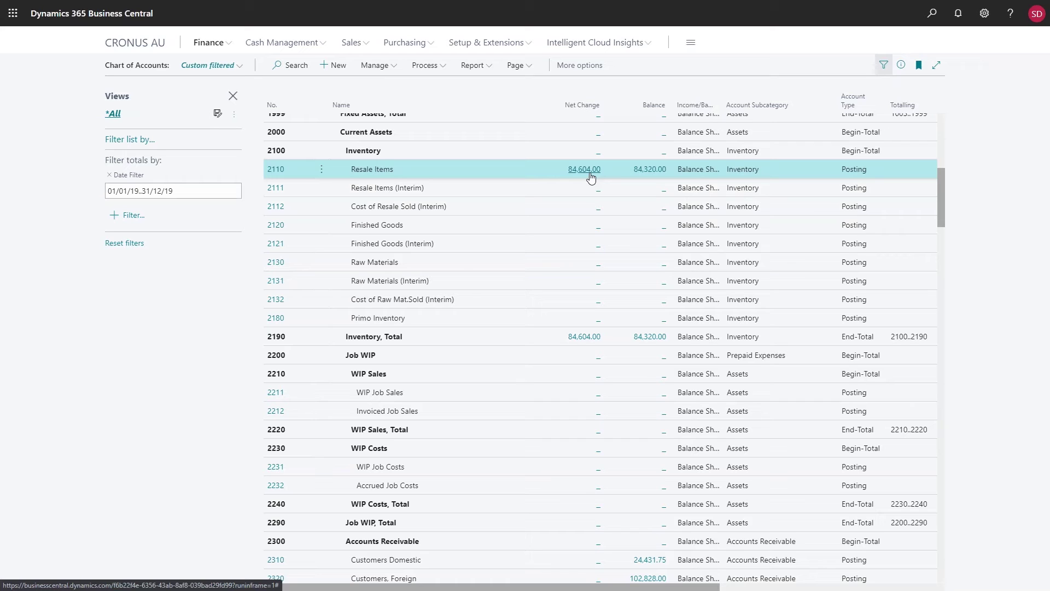
pyautogui.click(589, 173)
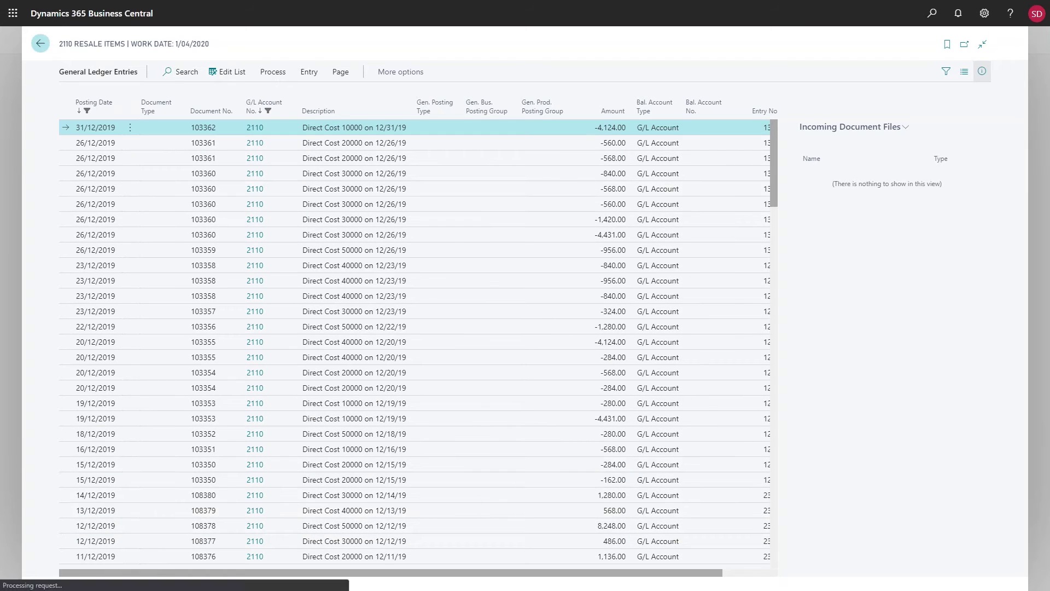
# Go back from the Resale Items General Ledger Entries to the 2019-filtered Chart of Accounts.
pyautogui.click(43, 48)
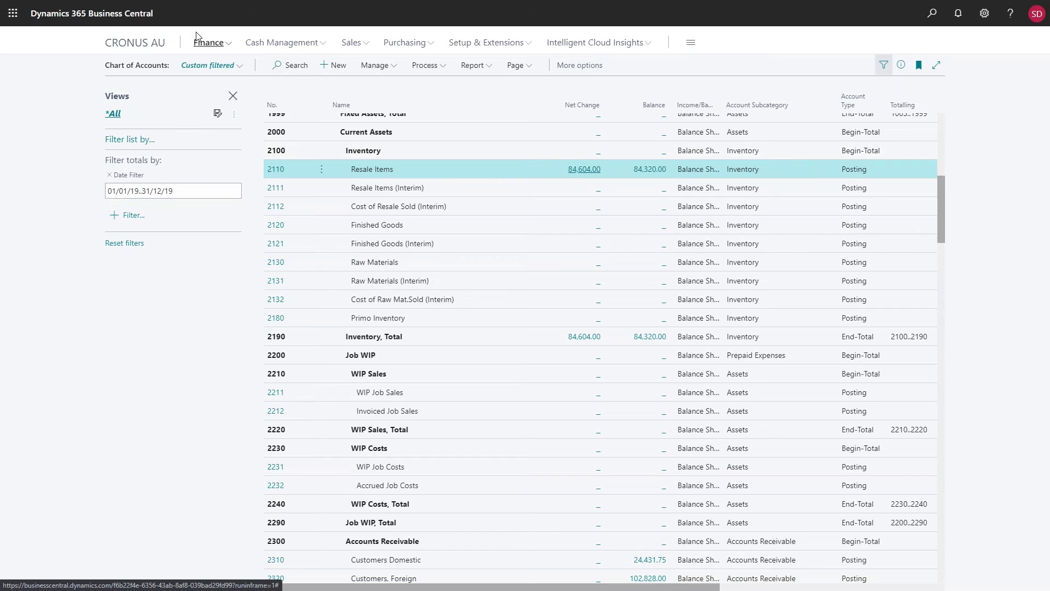
# Open Items from the Sales menu, showing the MISC-filtered list with 1928-S and 1996-S.
pyautogui.click(351, 43)
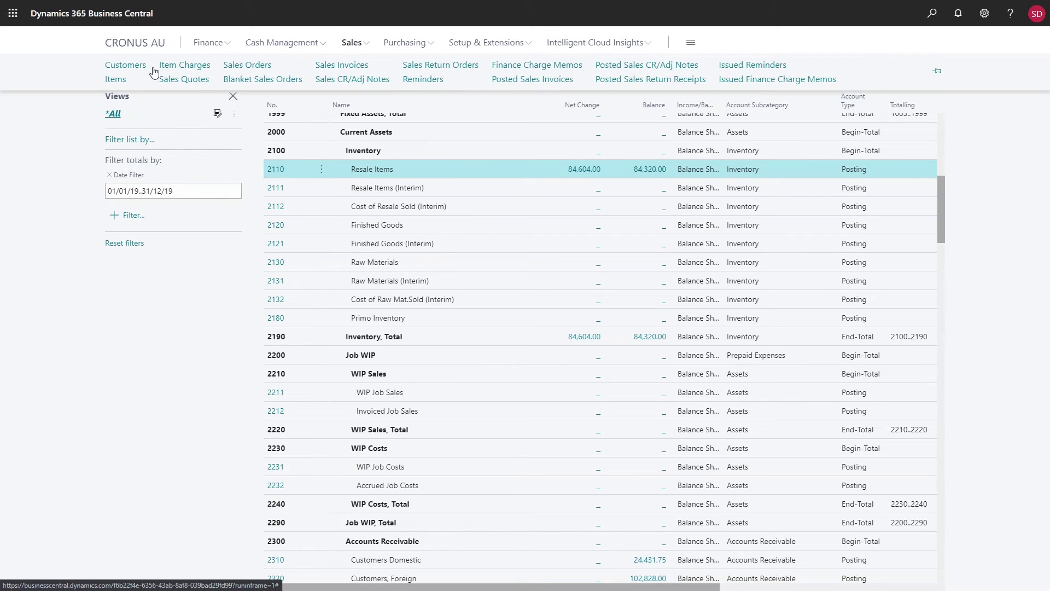
pyautogui.click(116, 73)
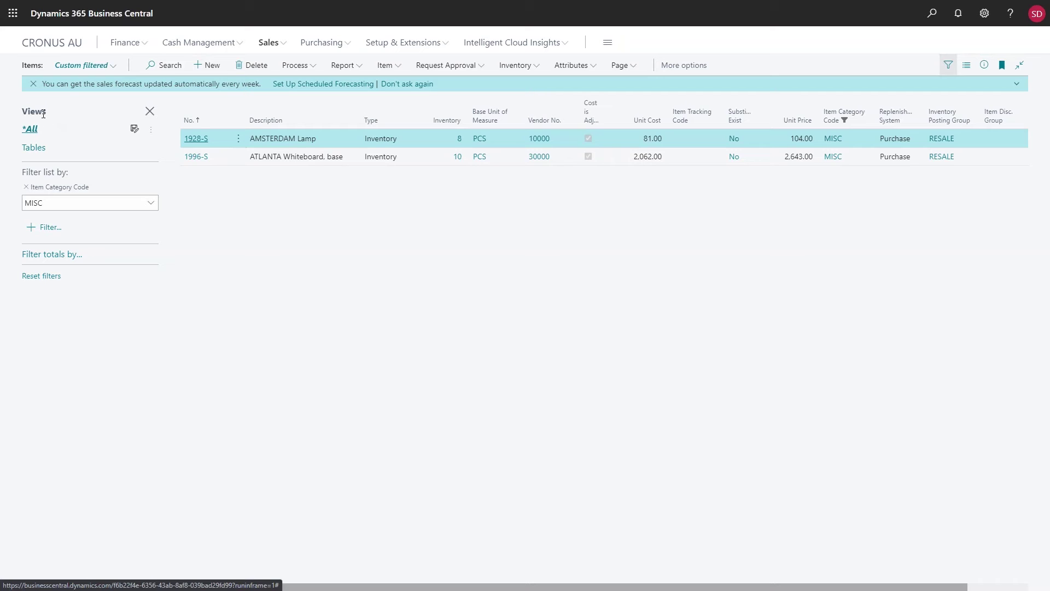
# Save the MISC-filtered Items list as a view named 'Misc', then return to the CRONUS AU Role Center.
pyautogui.click(43, 203)
pyautogui.doubleClick(61, 202)
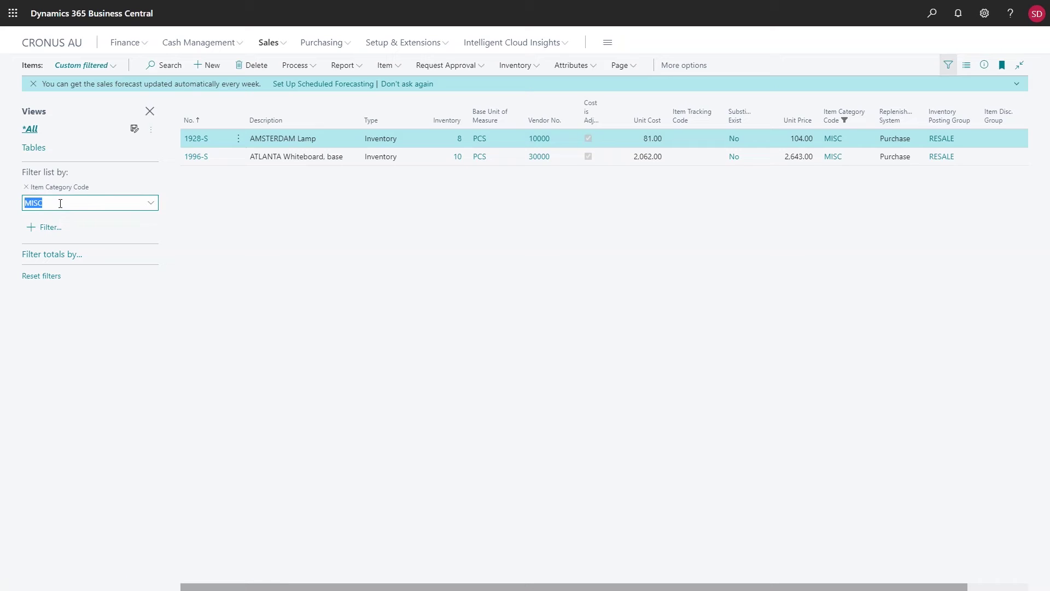
pyautogui.click(134, 131)
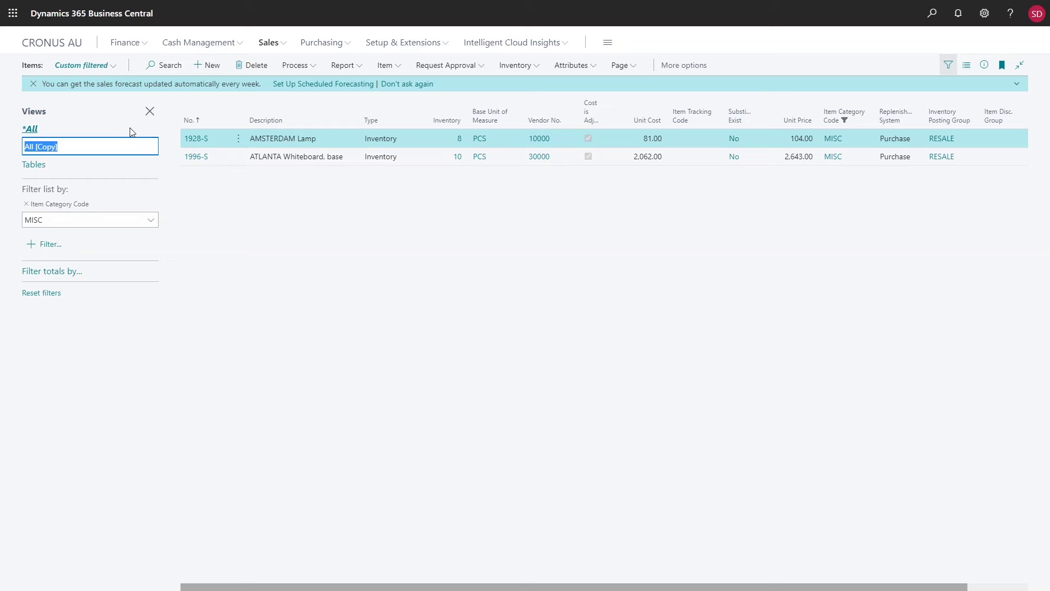
pyautogui.write('Misc')
pyautogui.press('Tab')
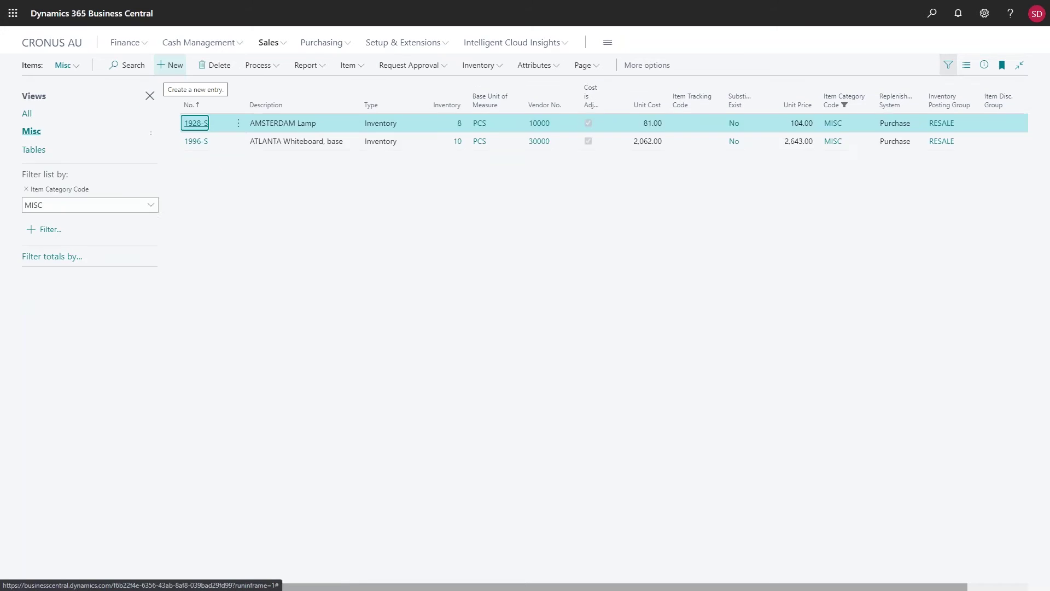
pyautogui.click(71, 48)
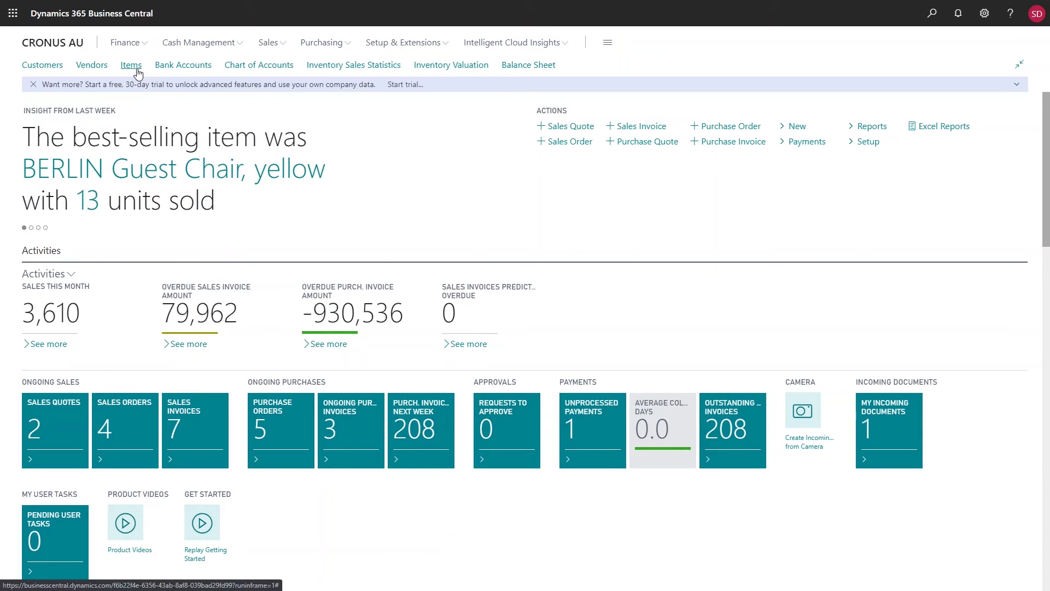
# Reopen Items, select the Misc view, then the Tables view listing 1896-S, 1906-S and 1920-S.
pyautogui.click(131, 65)
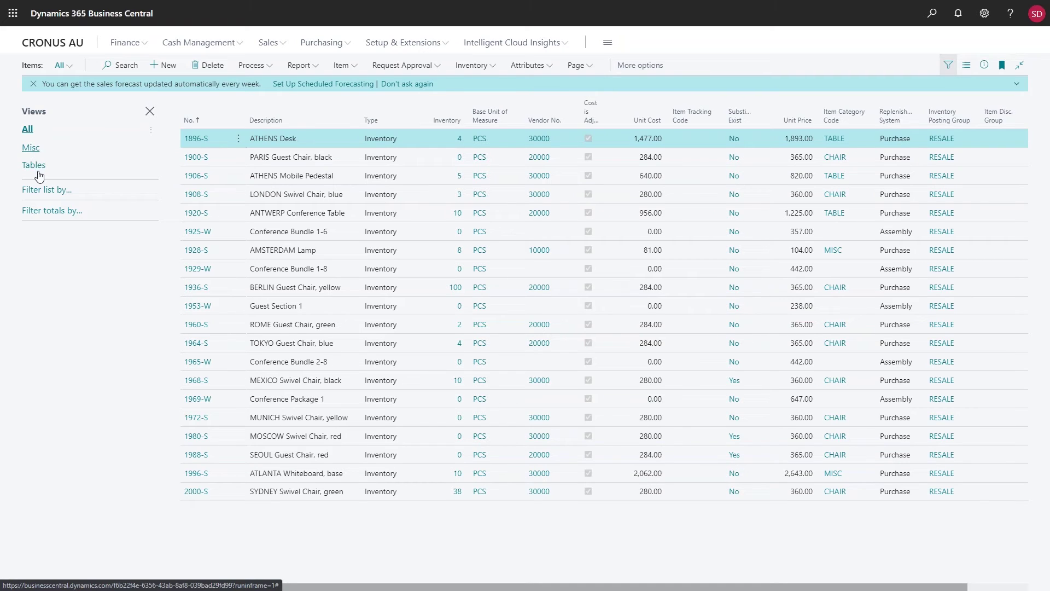
pyautogui.click(40, 147)
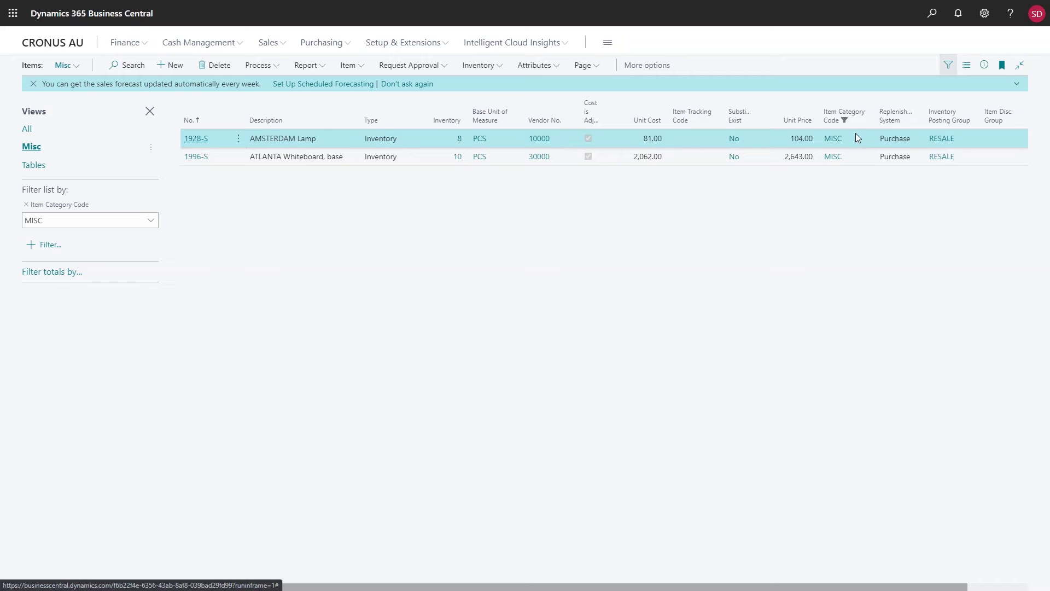
pyautogui.moveTo(857, 126)
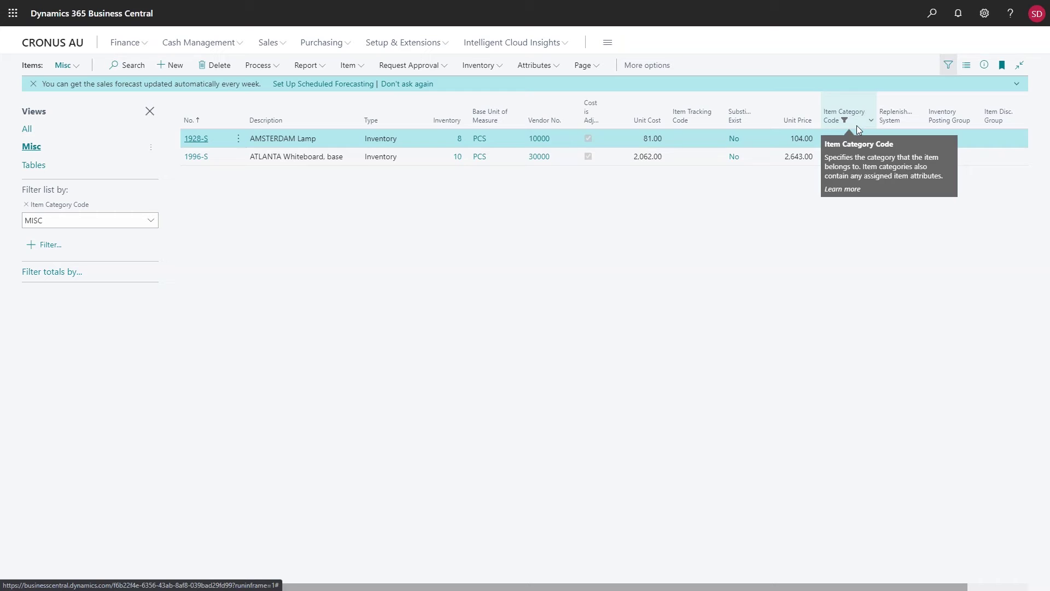
pyautogui.click(34, 164)
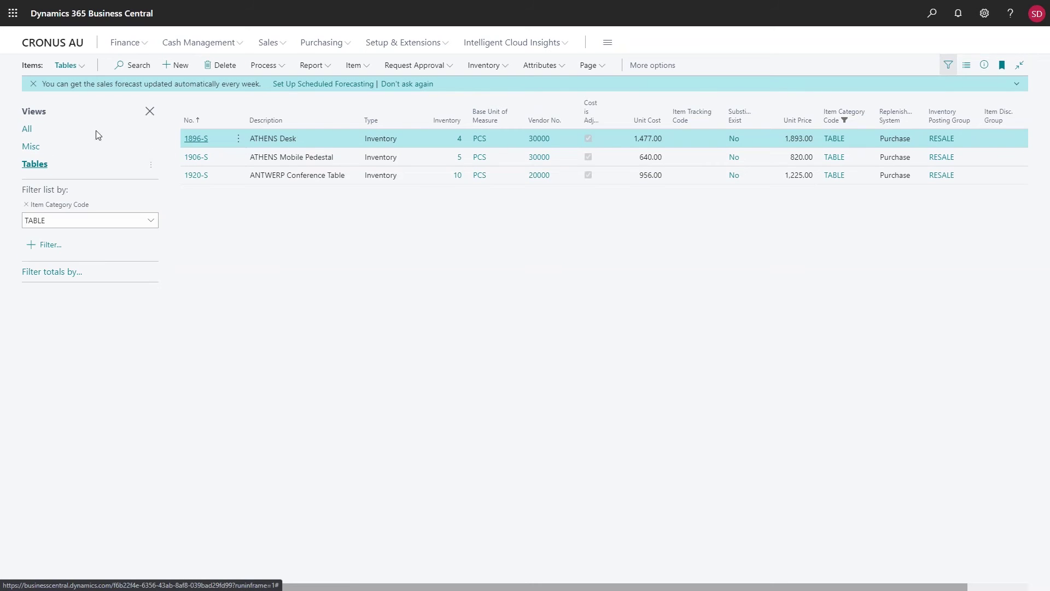
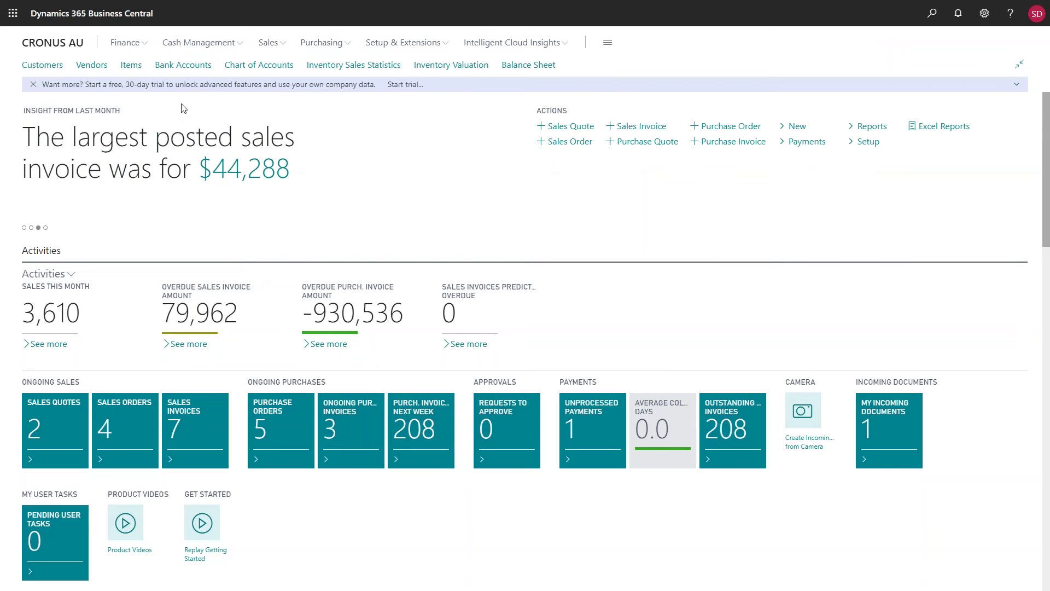
# Open the Items list, scroll it right, and select the AMSTERDAM Lamp (1928-S) row.
pyautogui.click(129, 67)
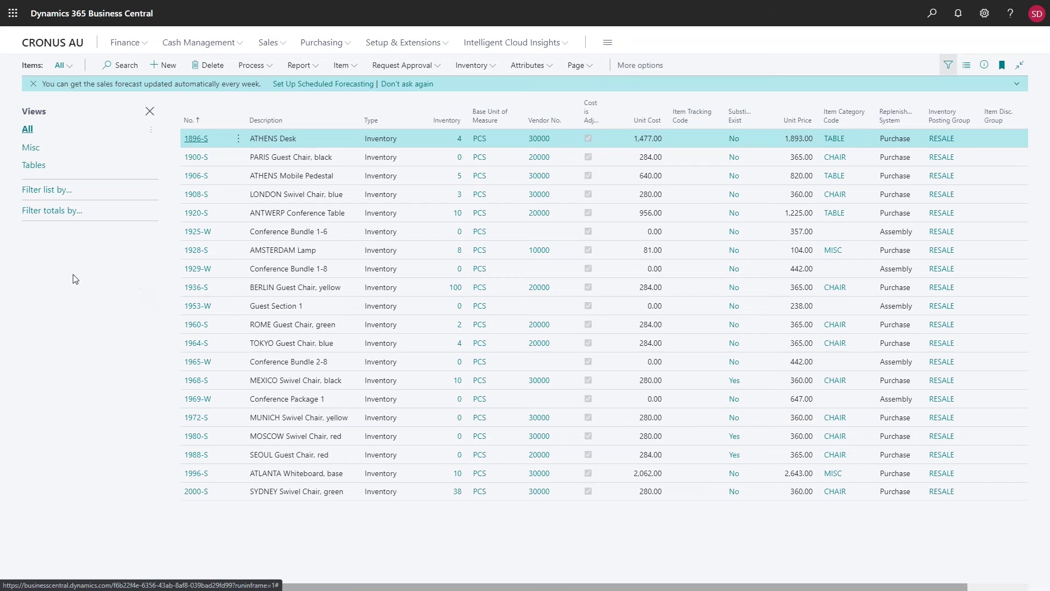
pyautogui.moveTo(487, 588); pyautogui.dragTo(545, 584)
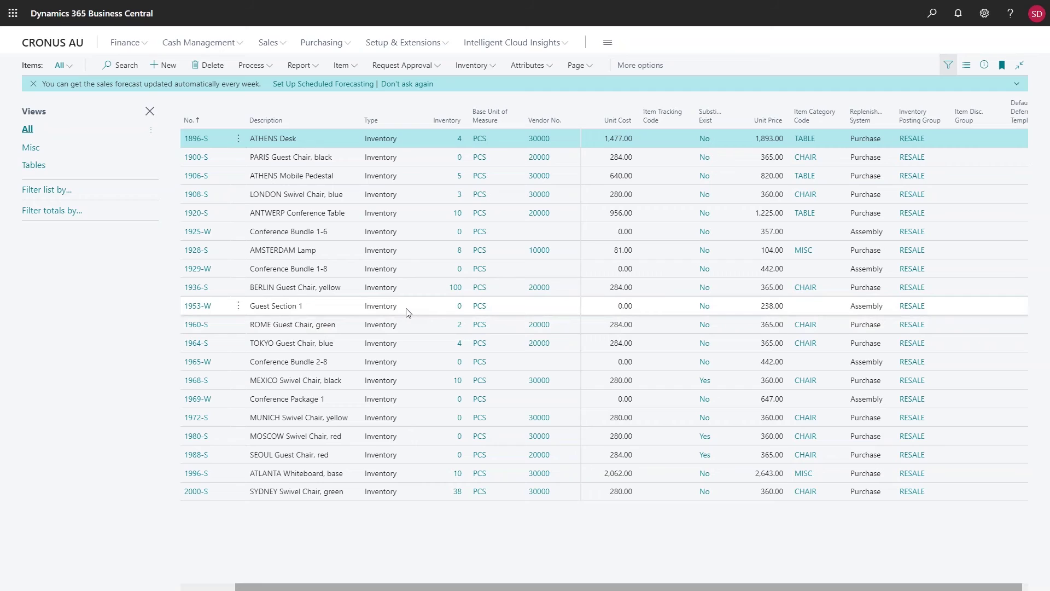
pyautogui.click(337, 257)
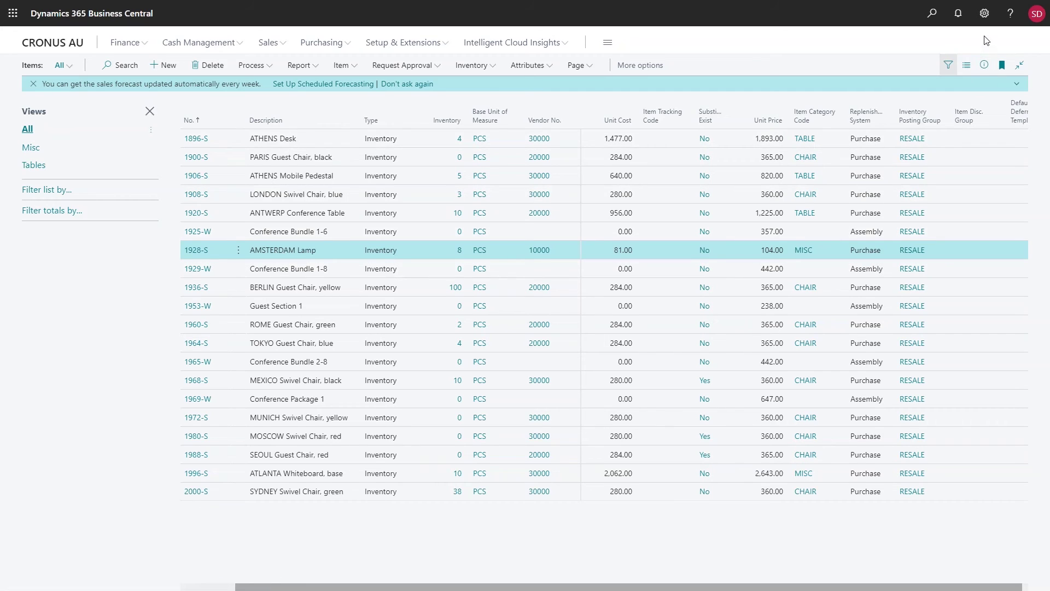
pyautogui.click(1011, 15)
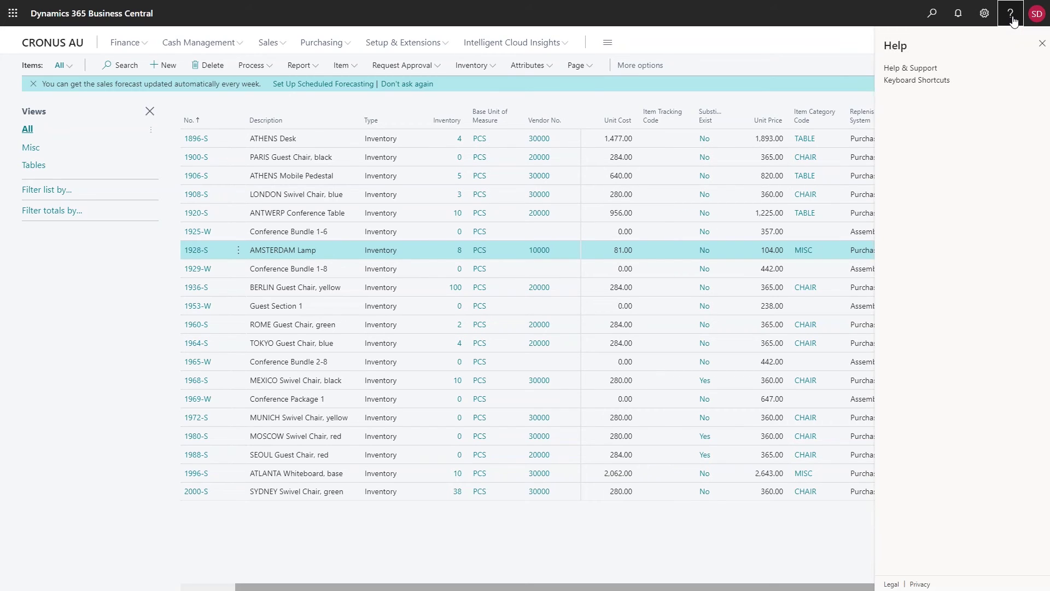
pyautogui.click(924, 68)
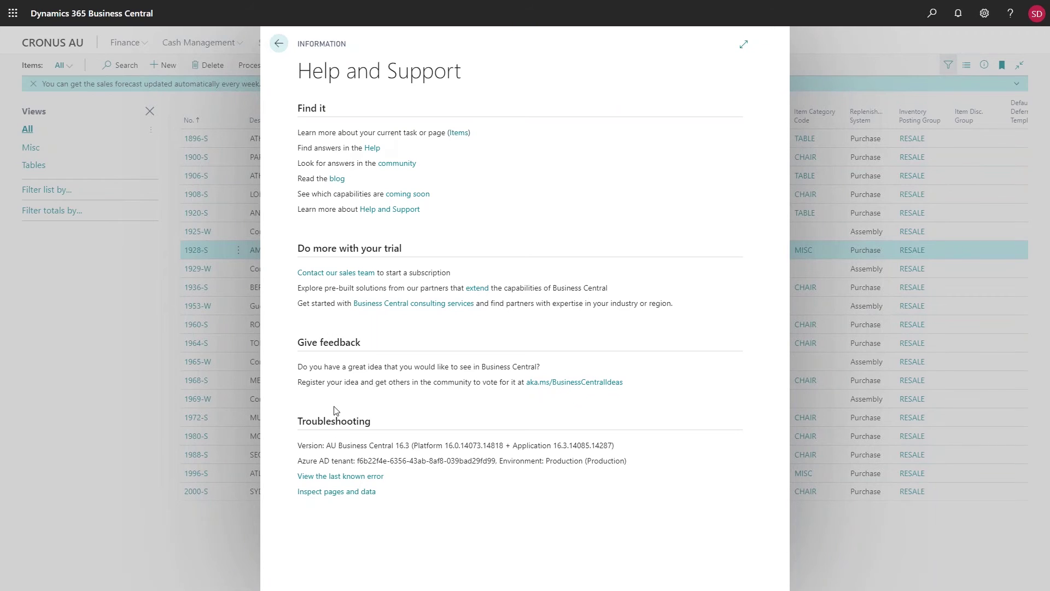
pyautogui.click(345, 495)
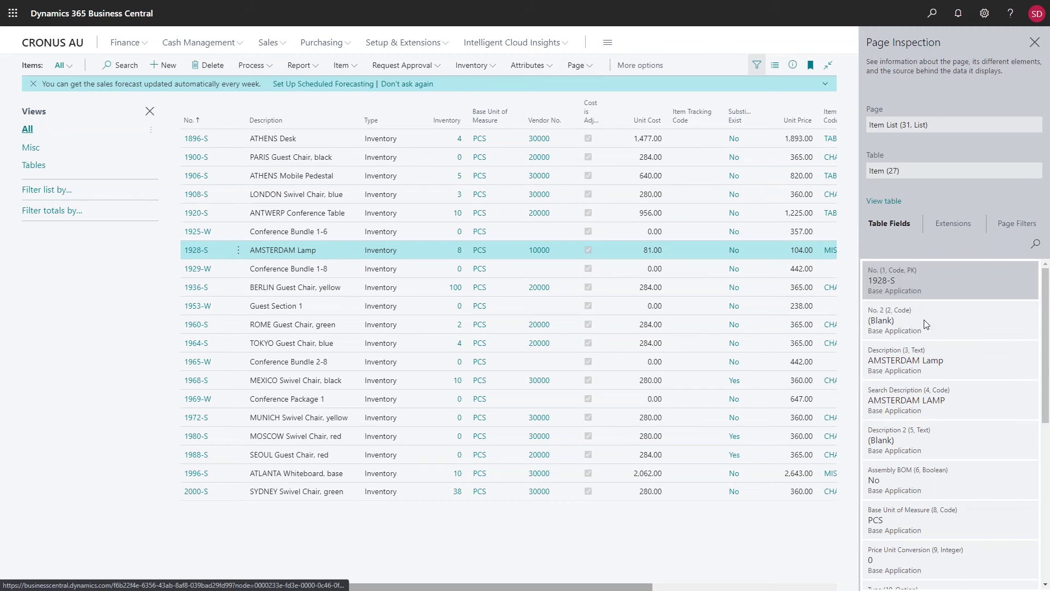
pyautogui.scroll(-1, 909, 308)
pyautogui.scroll(-5, 911, 312)
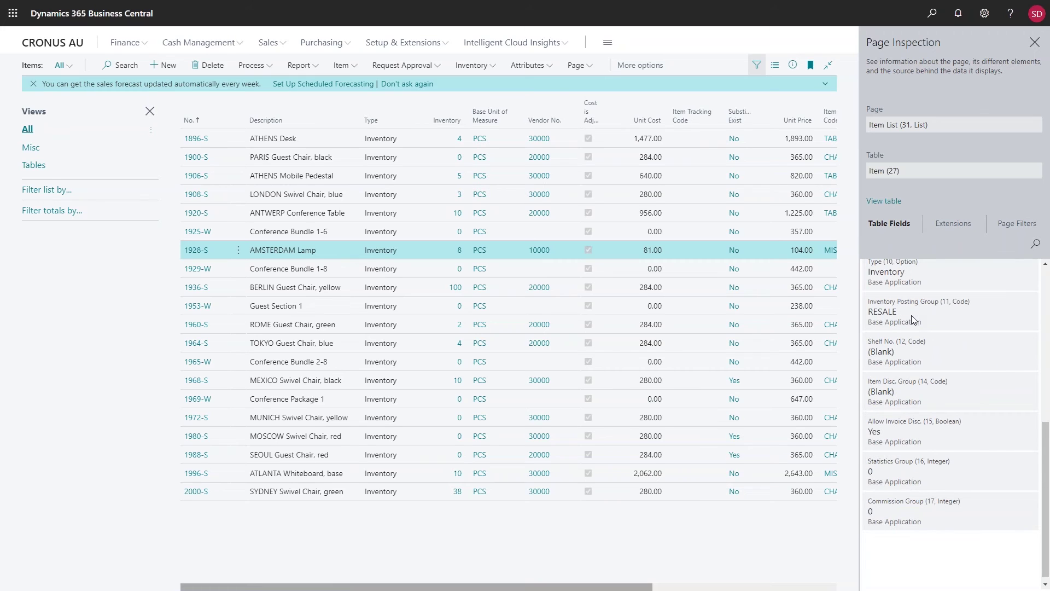
pyautogui.scroll(-3, 913, 317)
pyautogui.scroll(-3, 916, 323)
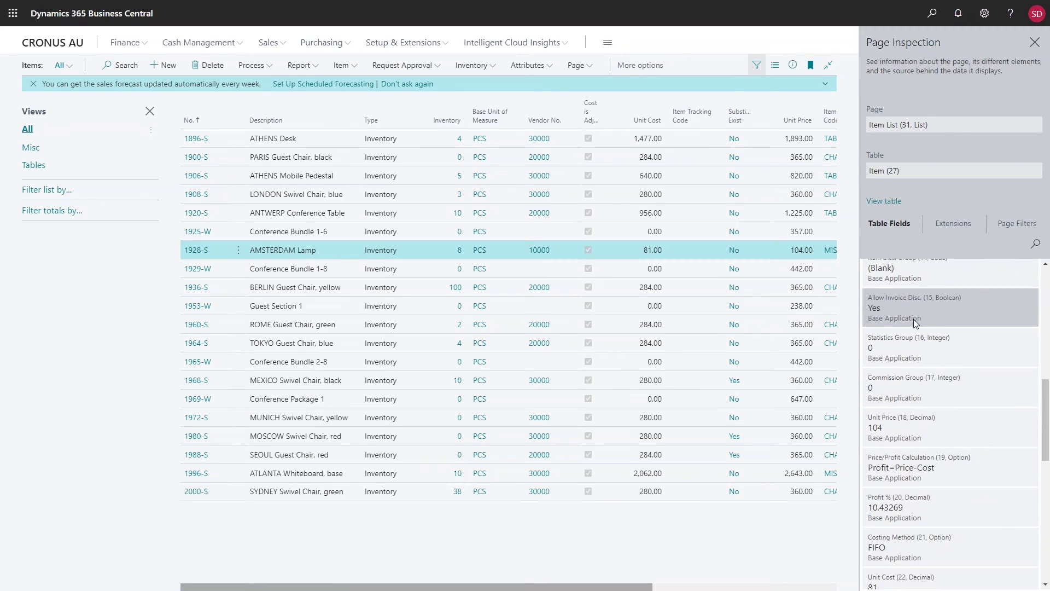
pyautogui.scroll(-7, 916, 325)
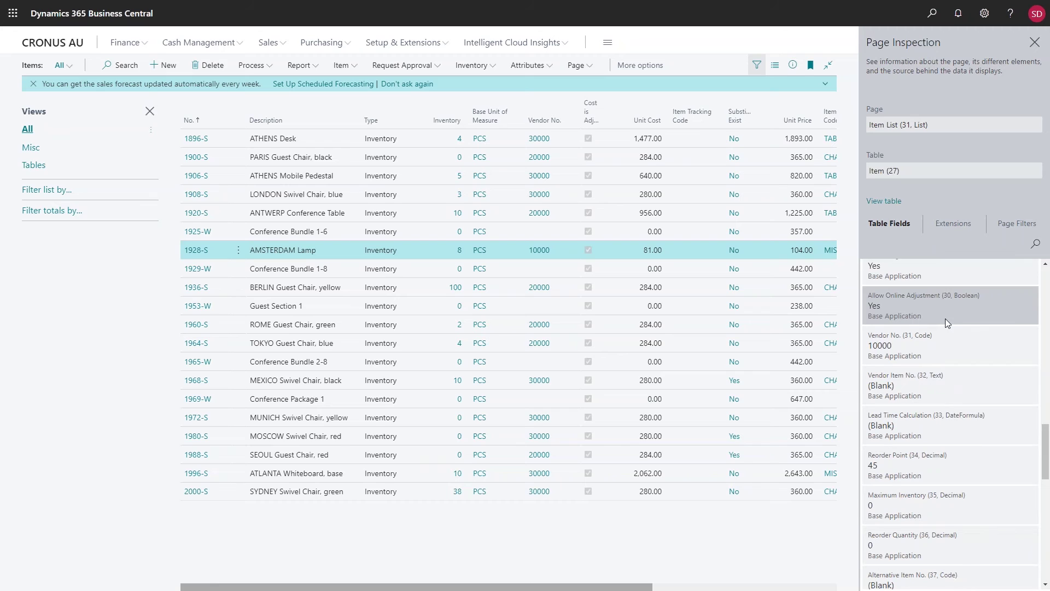
pyautogui.click(1035, 244)
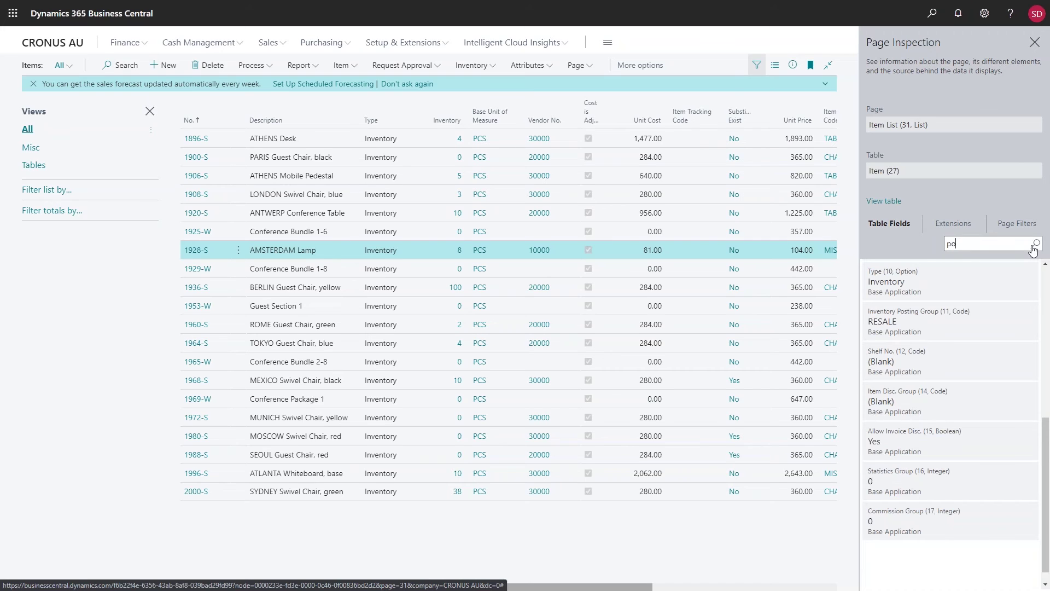
pyautogui.write('posting')
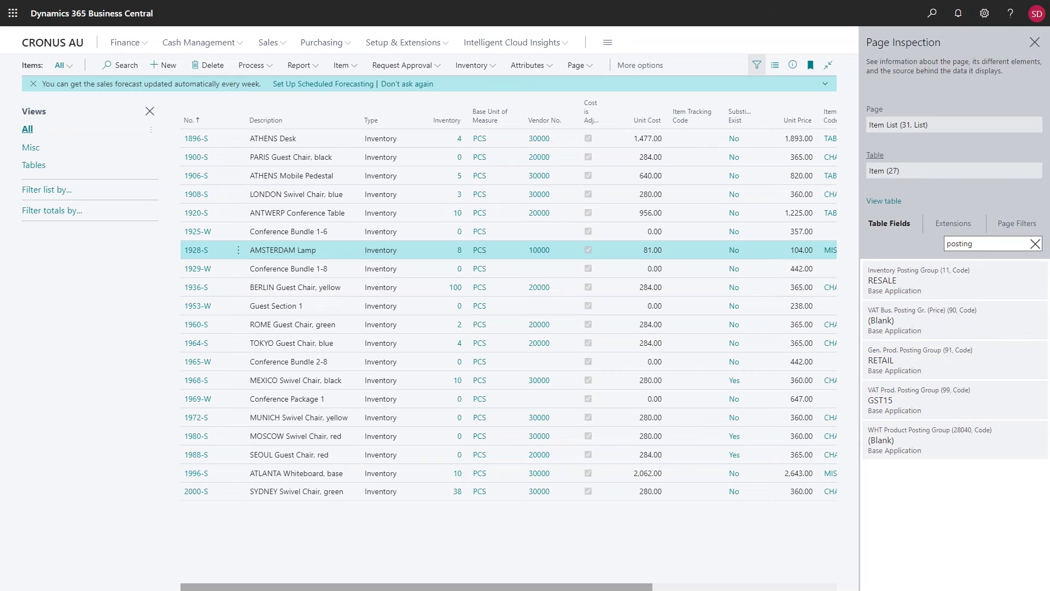
pyautogui.click(1036, 45)
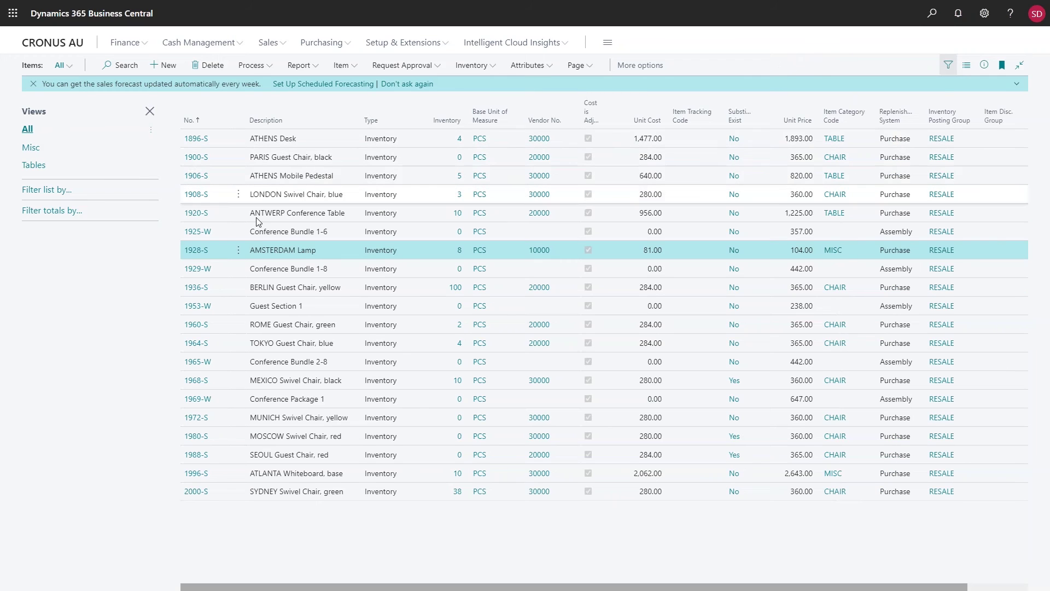
# Open the School of Fine Art sales order 101003 from Sales Orders.
pyautogui.click(276, 43)
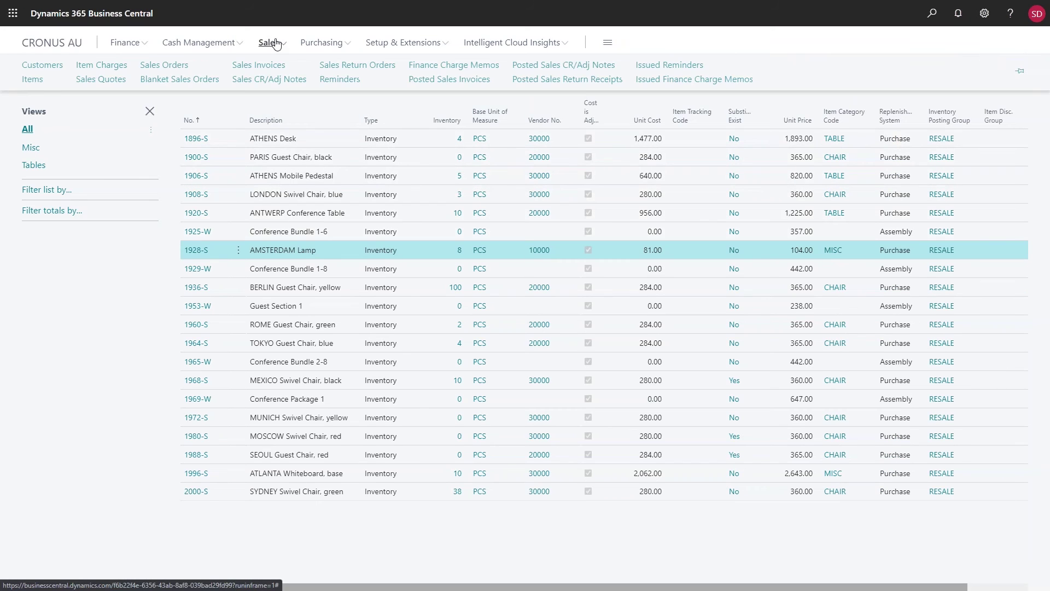
pyautogui.click(163, 66)
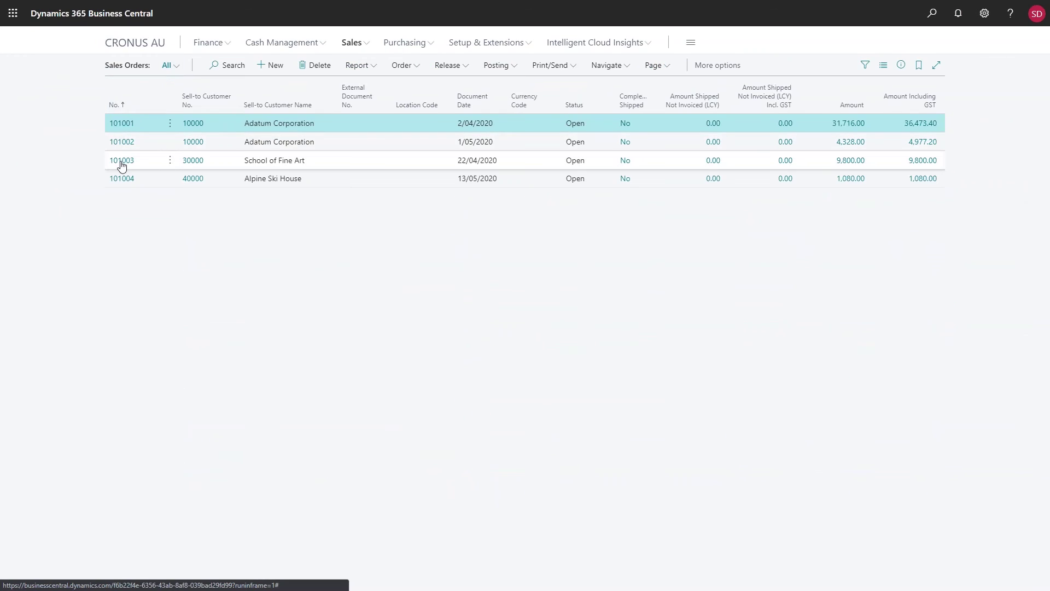
pyautogui.click(121, 162)
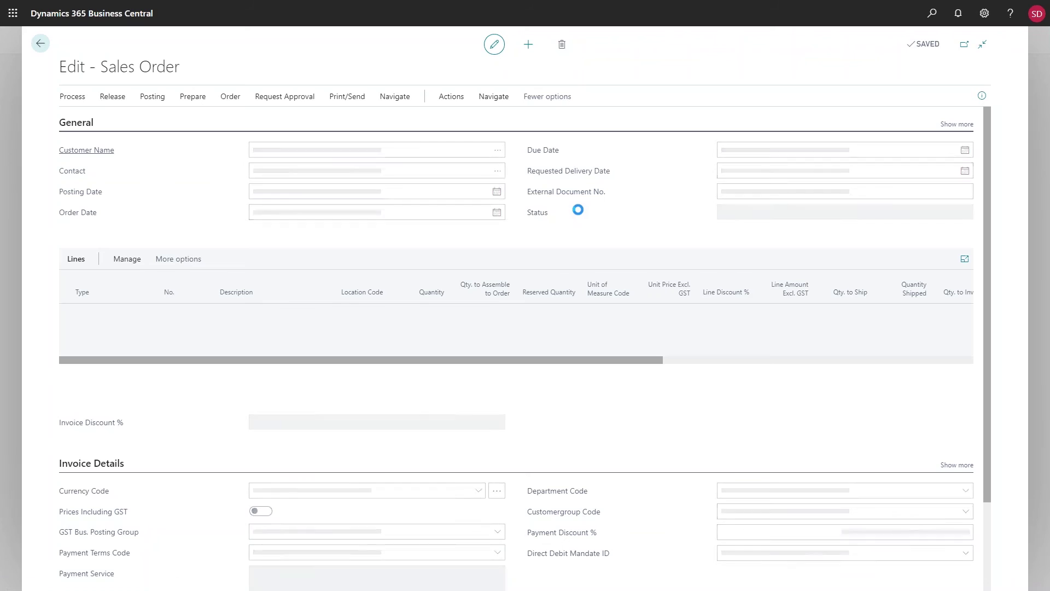
# Turn on Inspect pages and data from Help & Support for the sales order.
pyautogui.click(1010, 14)
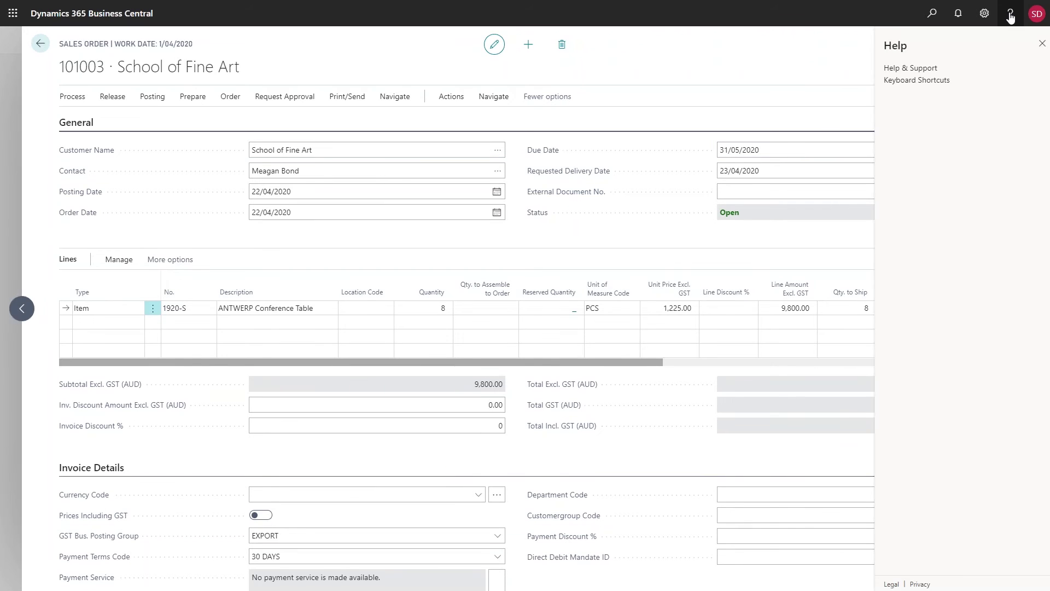
pyautogui.click(903, 68)
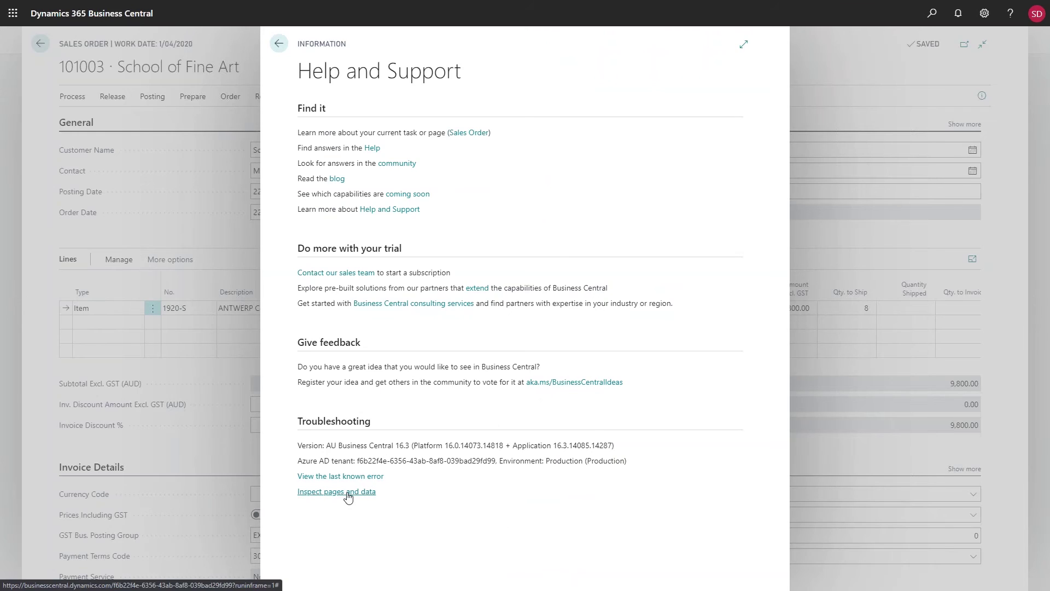
pyautogui.click(347, 492)
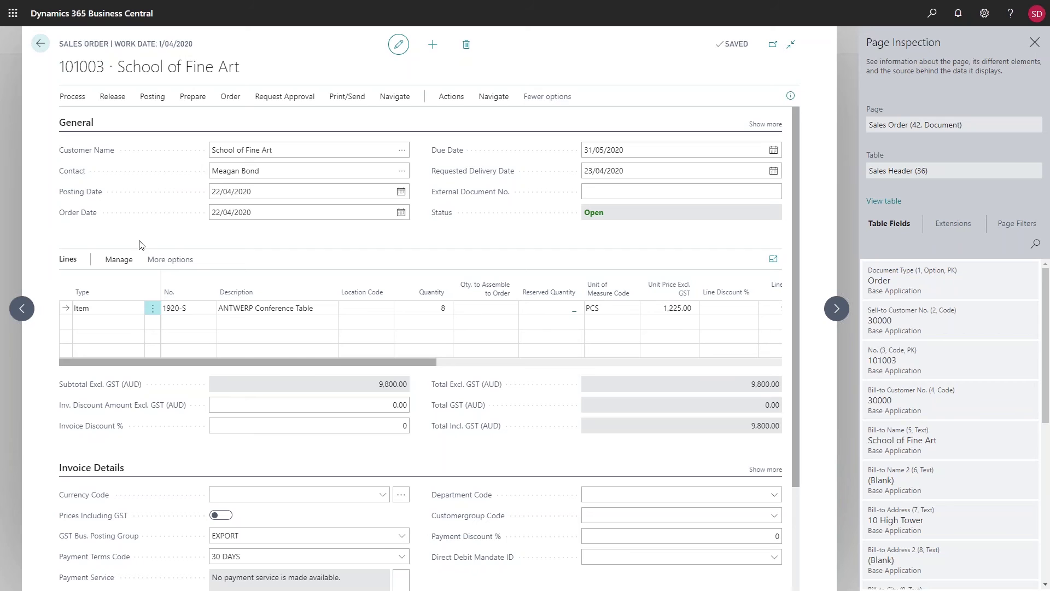
# Inspect the order line's Description field and select its table, Sales Line (37).
pyautogui.scroll(-2, 165, 416)
pyautogui.scroll(-3, 161, 438)
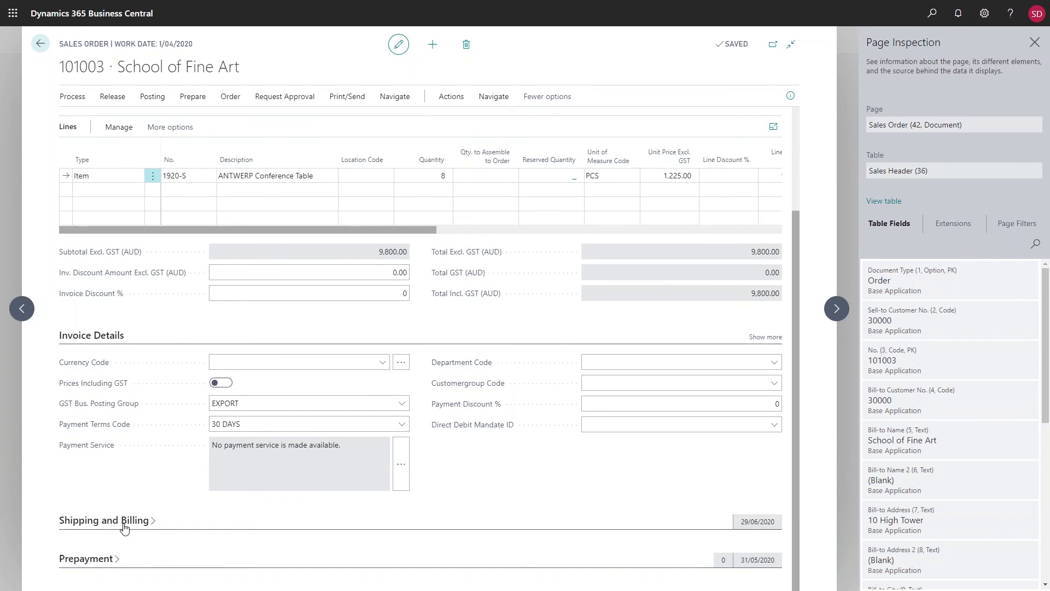
pyautogui.scroll(5, 154, 509)
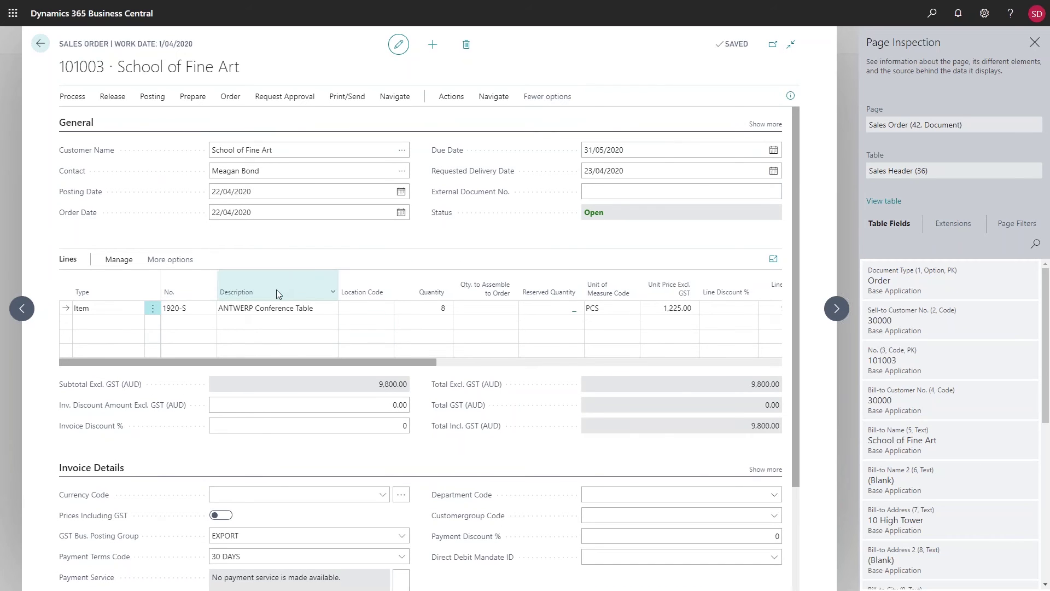
pyautogui.click(278, 309)
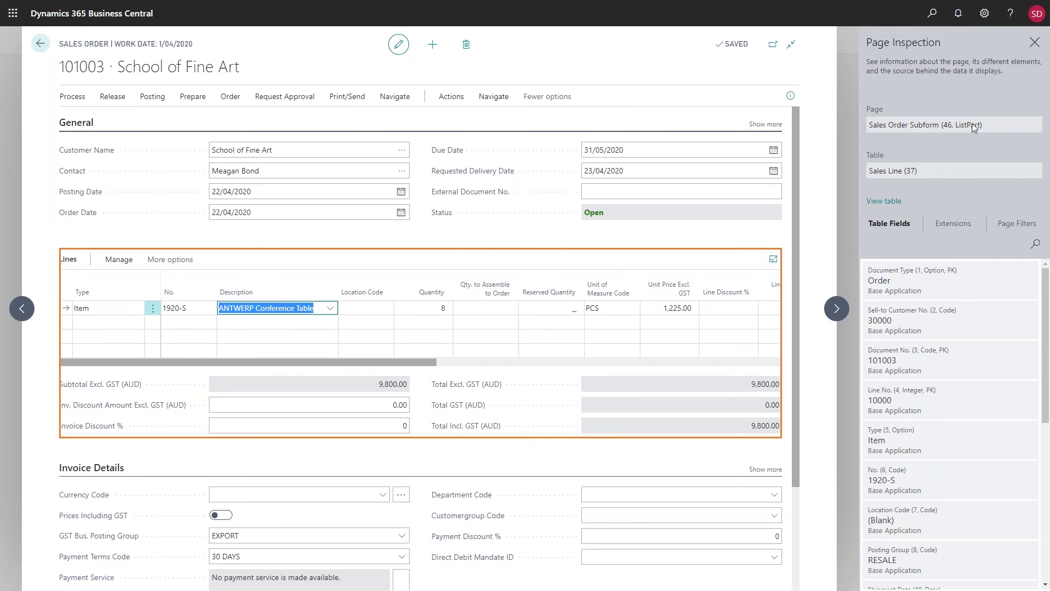
pyautogui.click(907, 173)
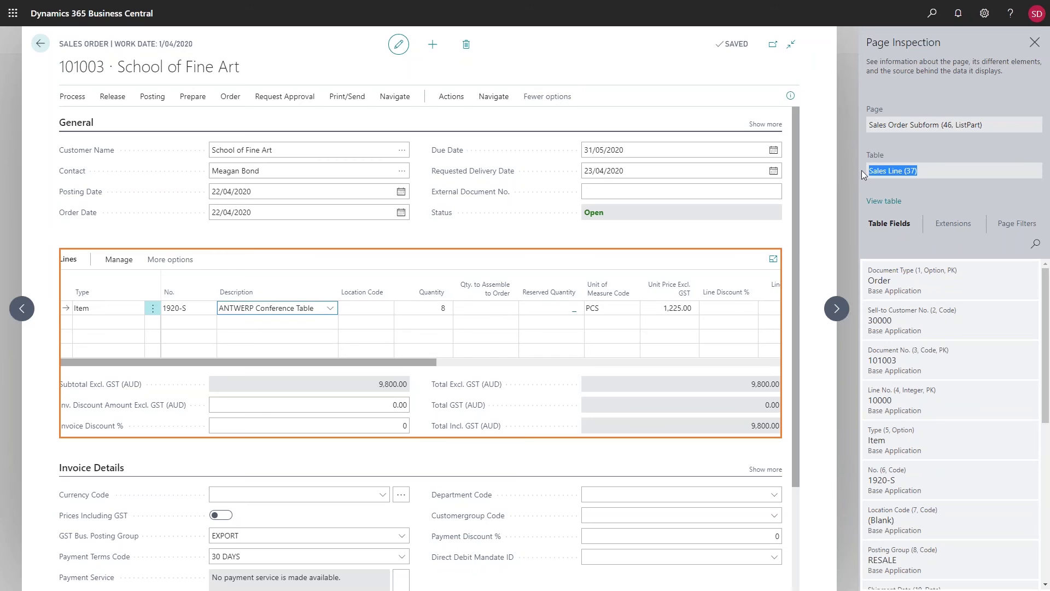
pyautogui.click(67, 310)
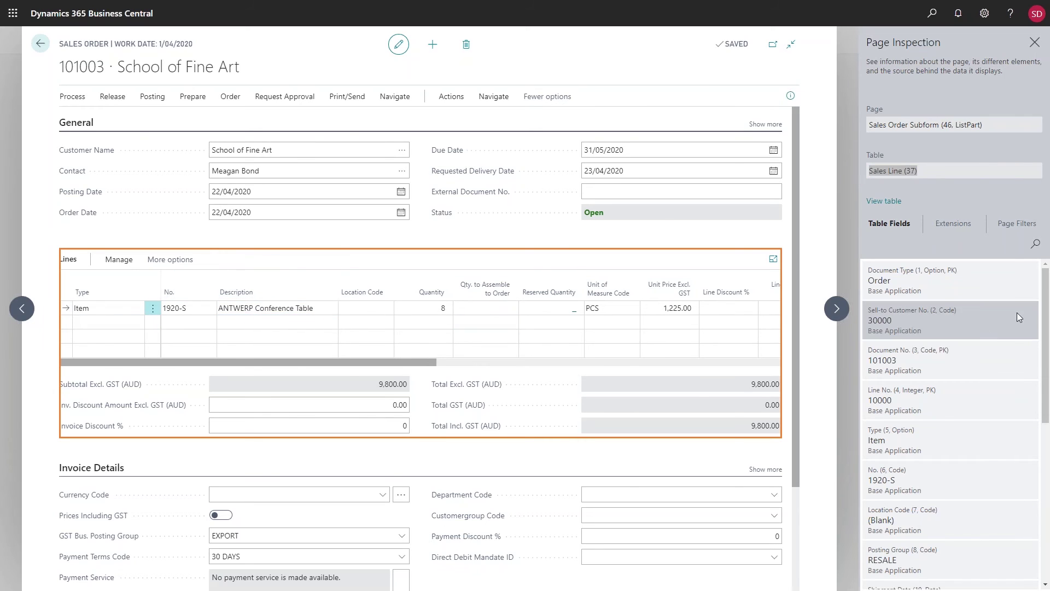
# Close the Page Inspection pane and go back to the Sales Orders list.
pyautogui.scroll(-5, 996, 324)
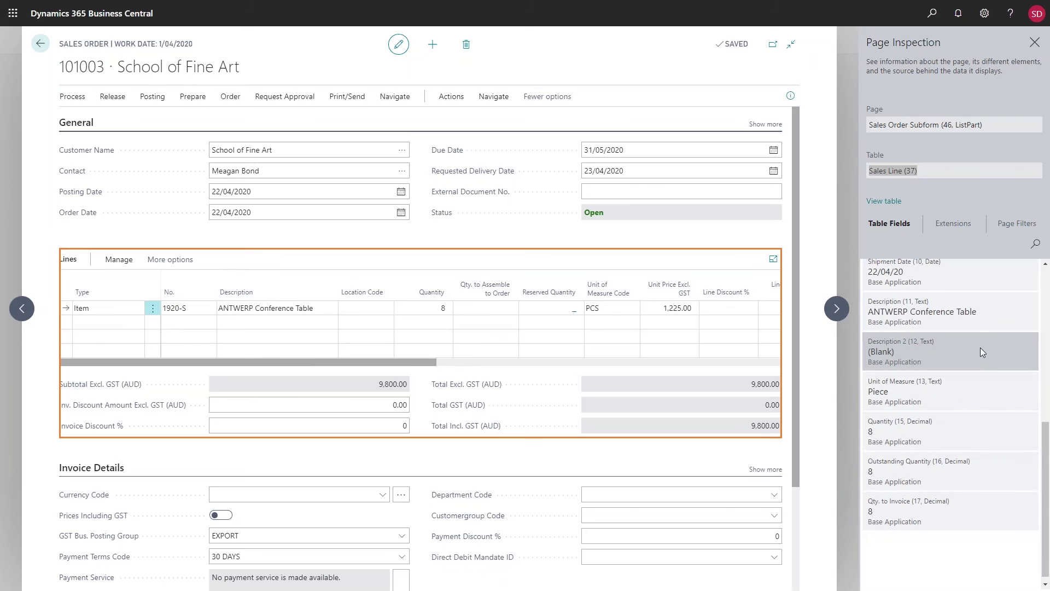
pyautogui.scroll(5, 979, 350)
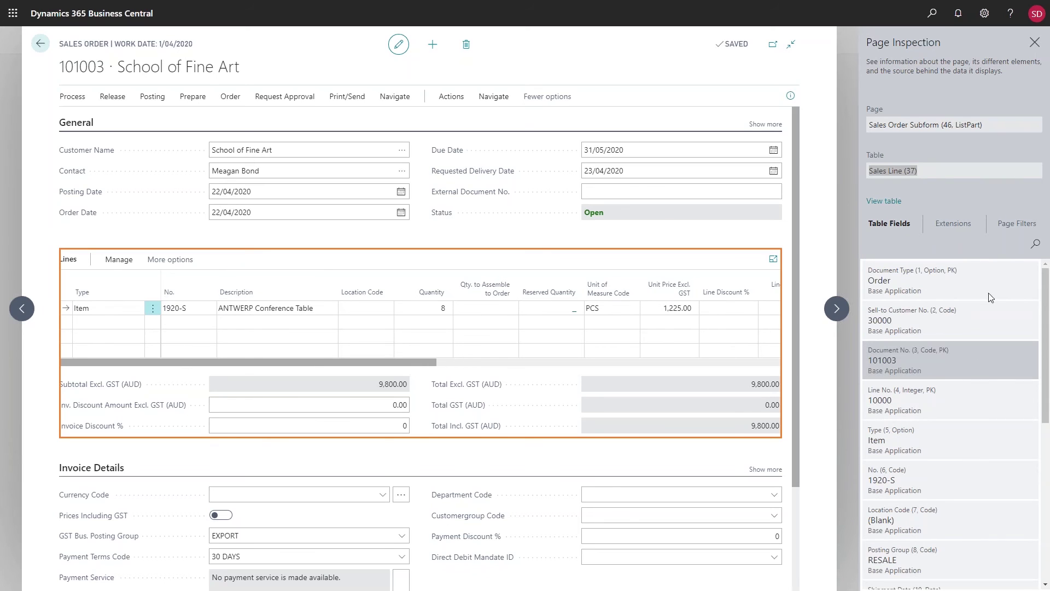
pyautogui.click(1032, 45)
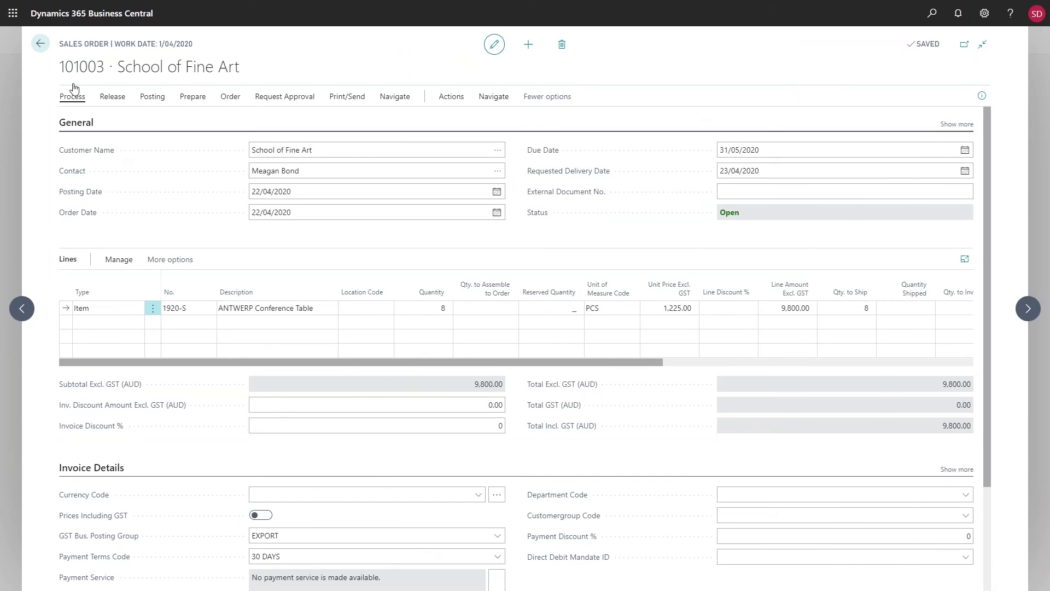
pyautogui.click(40, 43)
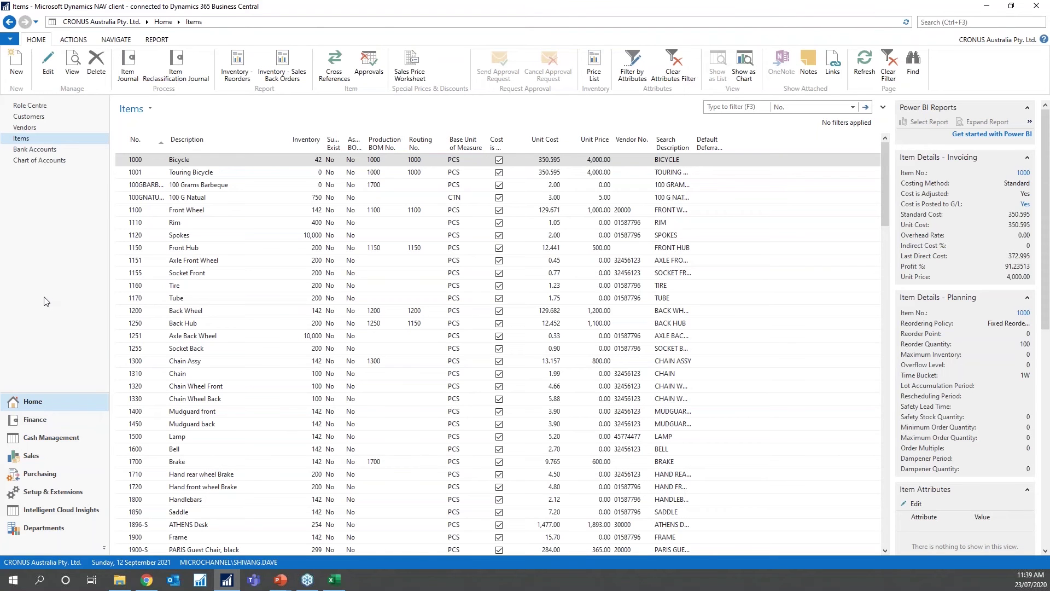
# Show the page information for the Items list via Help > About This Page.
pyautogui.click(9, 40)
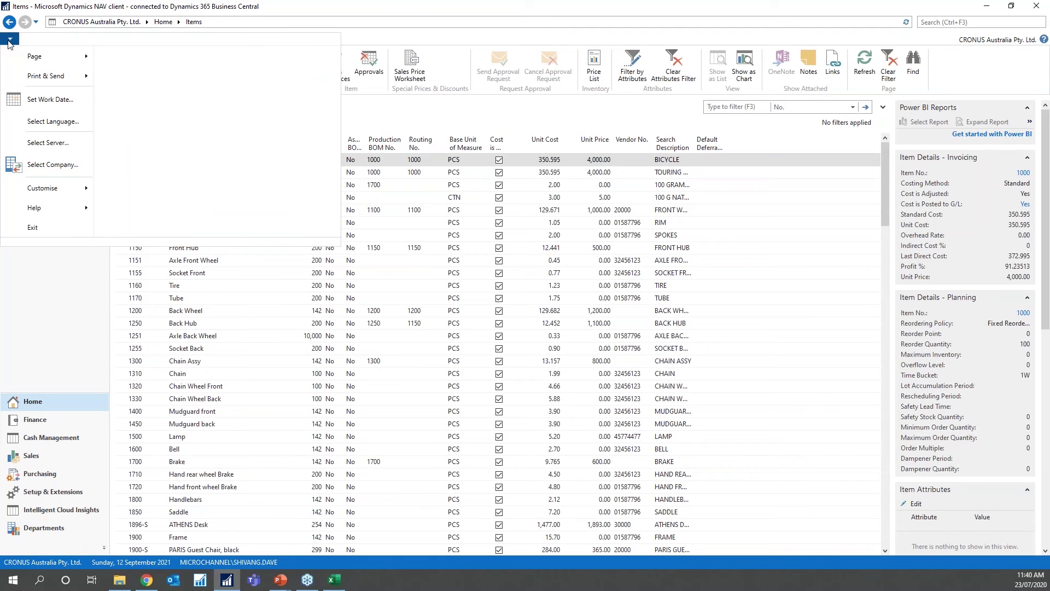
pyautogui.moveTo(44, 210)
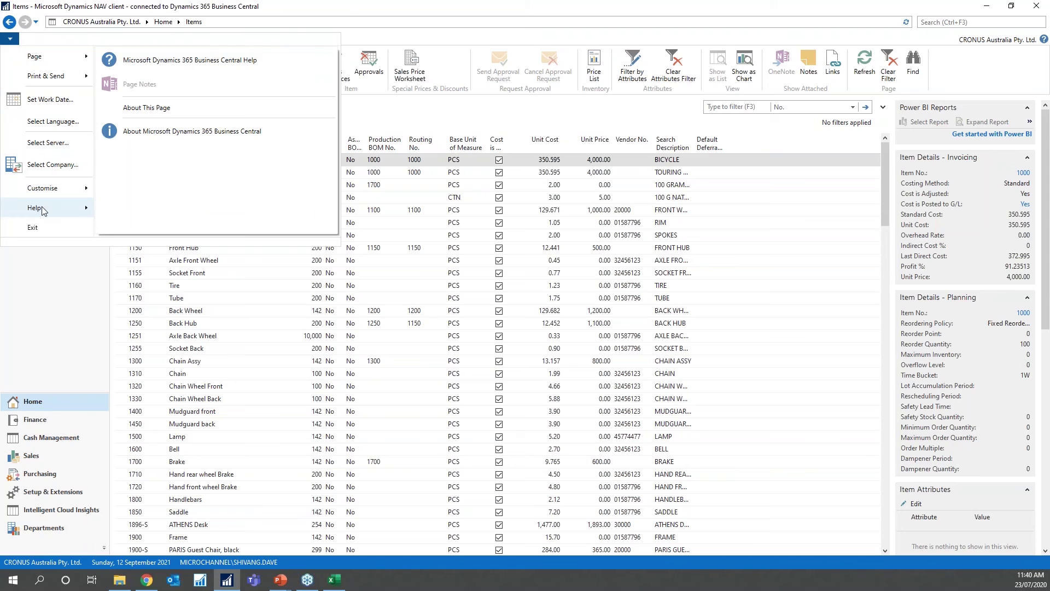
pyautogui.click(174, 109)
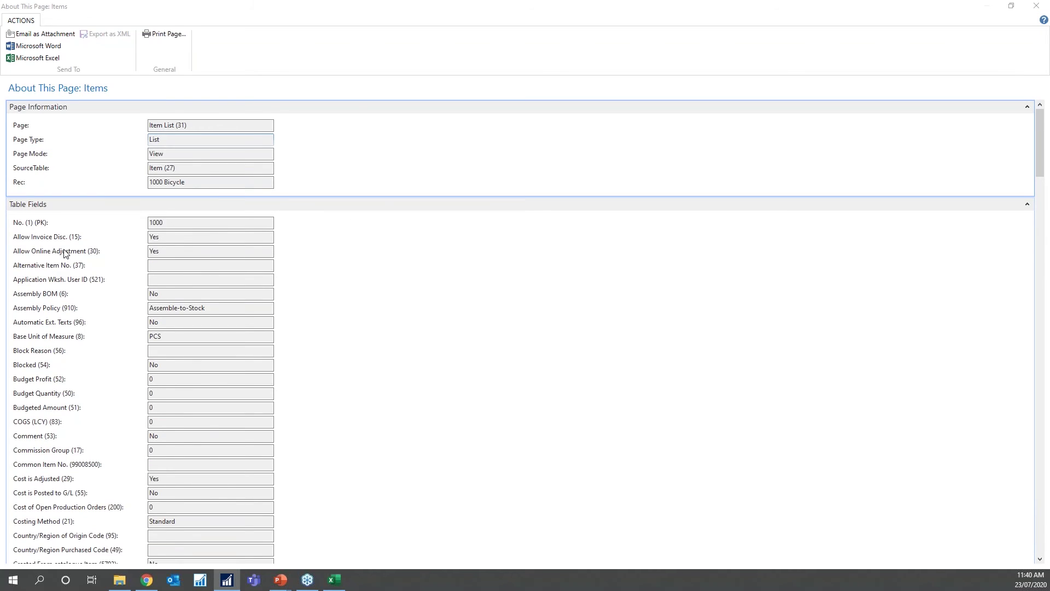
# Scroll through the Table Fields values, jumping back to the top with Ctrl+Home.
pyautogui.scroll(-5, 64, 253)
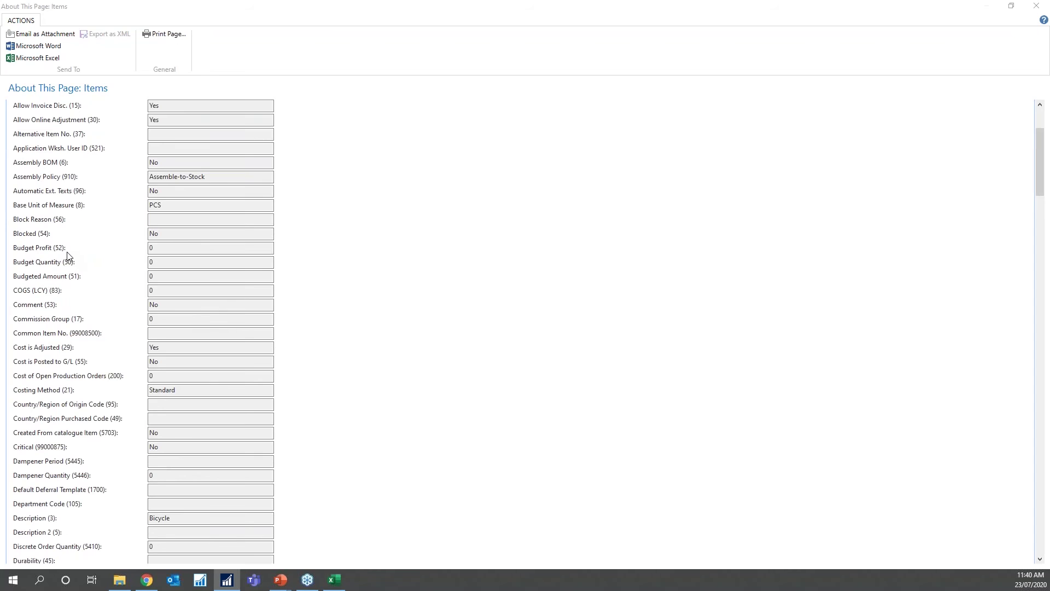
pyautogui.scroll(-10, 68, 256)
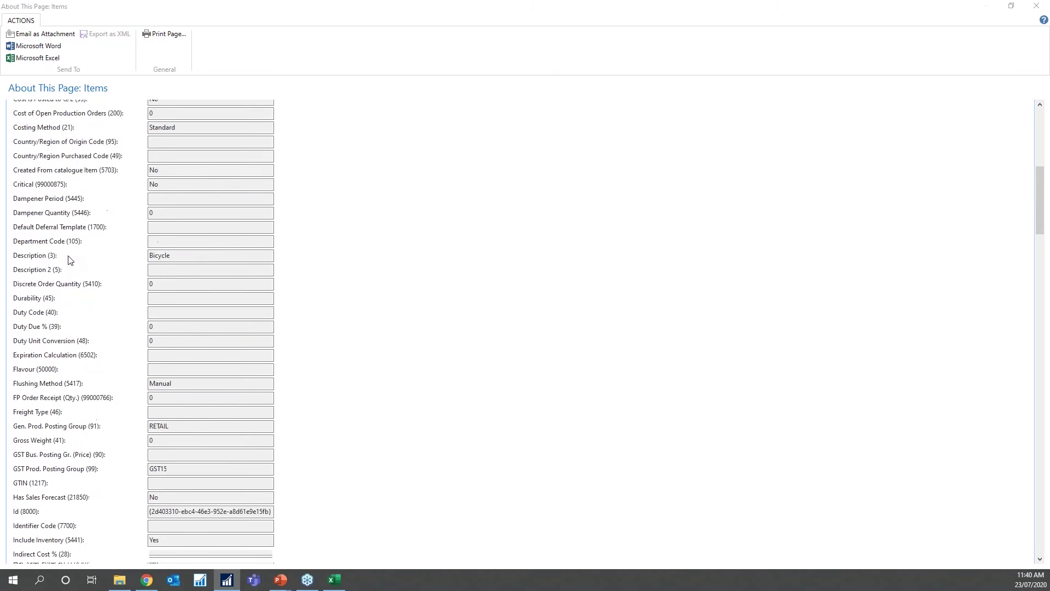
pyautogui.scroll(-3, 70, 261)
pyautogui.scroll(-20, 70, 263)
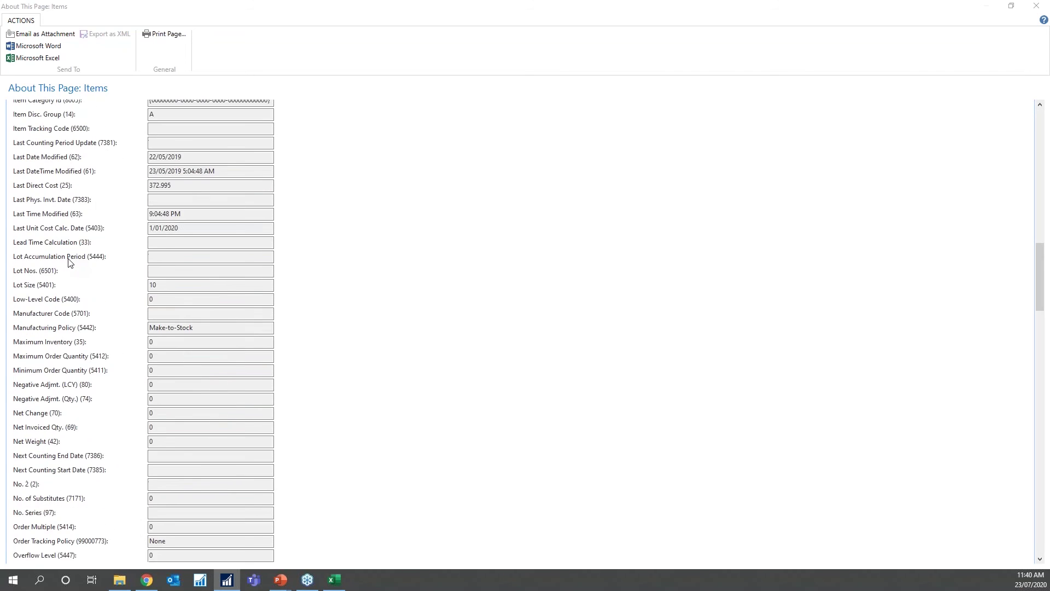
pyautogui.scroll(-20, 70, 264)
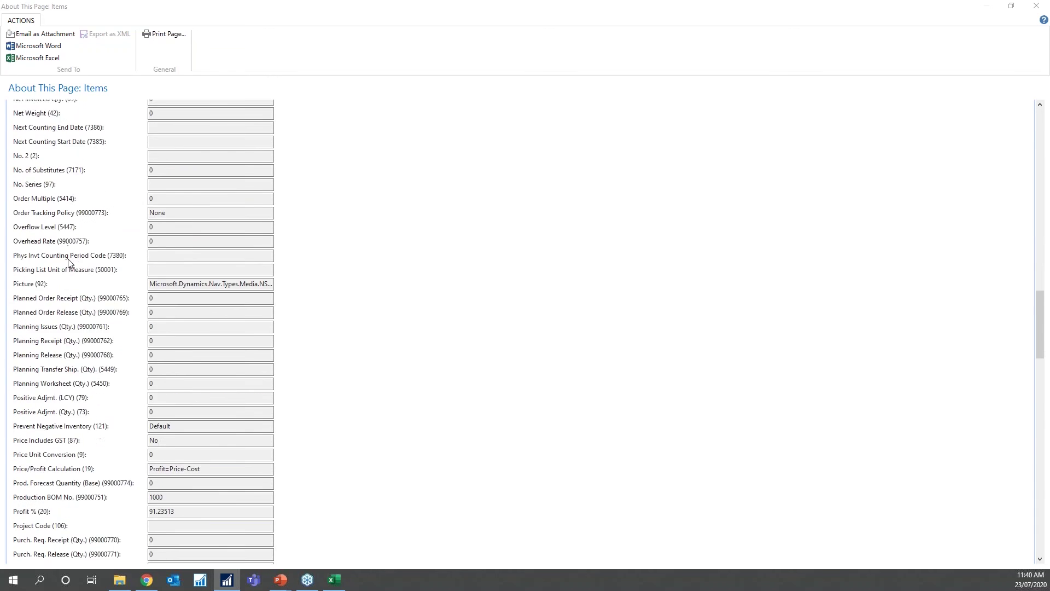
pyautogui.scroll(-20, 70, 266)
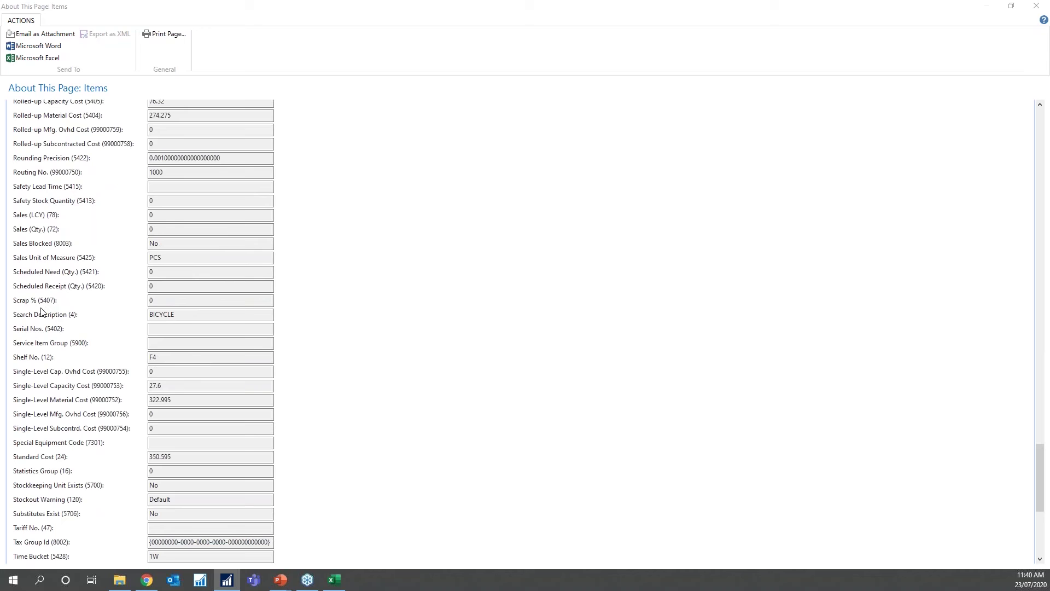
pyautogui.hotkey('ctrl', 'Home')
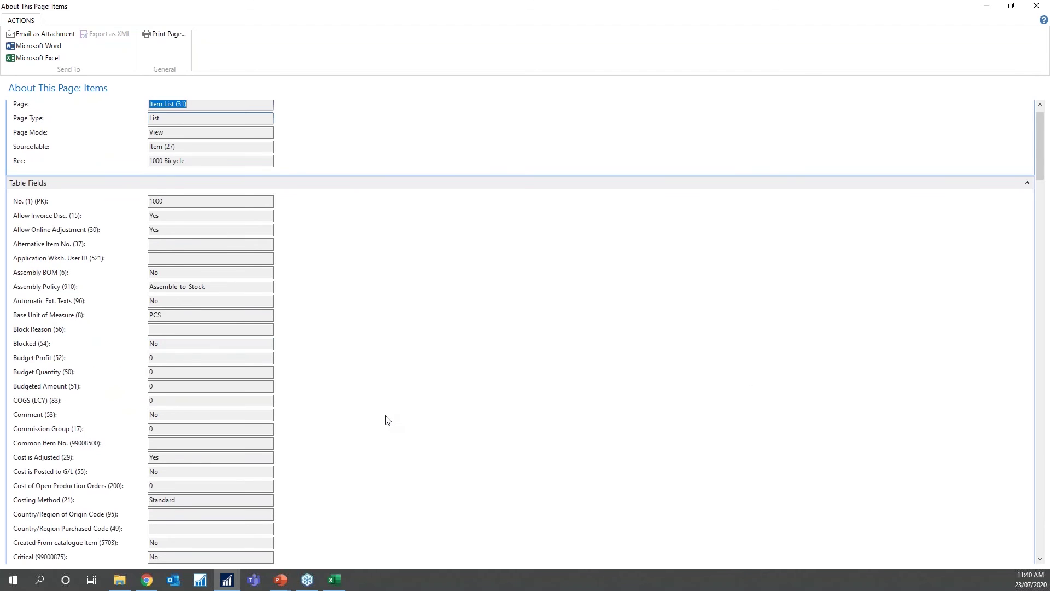
pyautogui.scroll(-1, 358, 444)
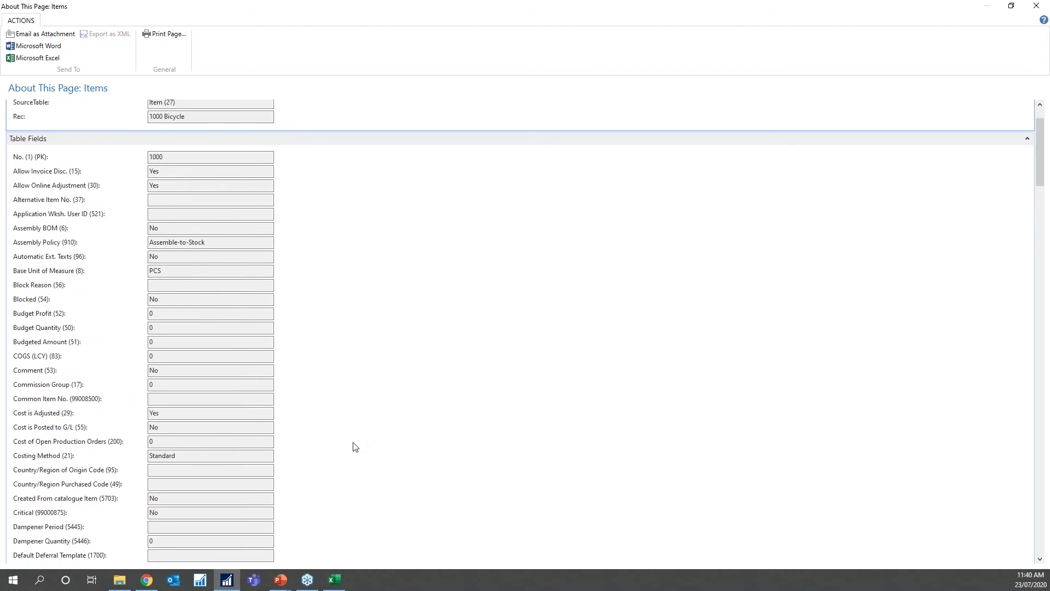
pyautogui.scroll(-8, 360, 414)
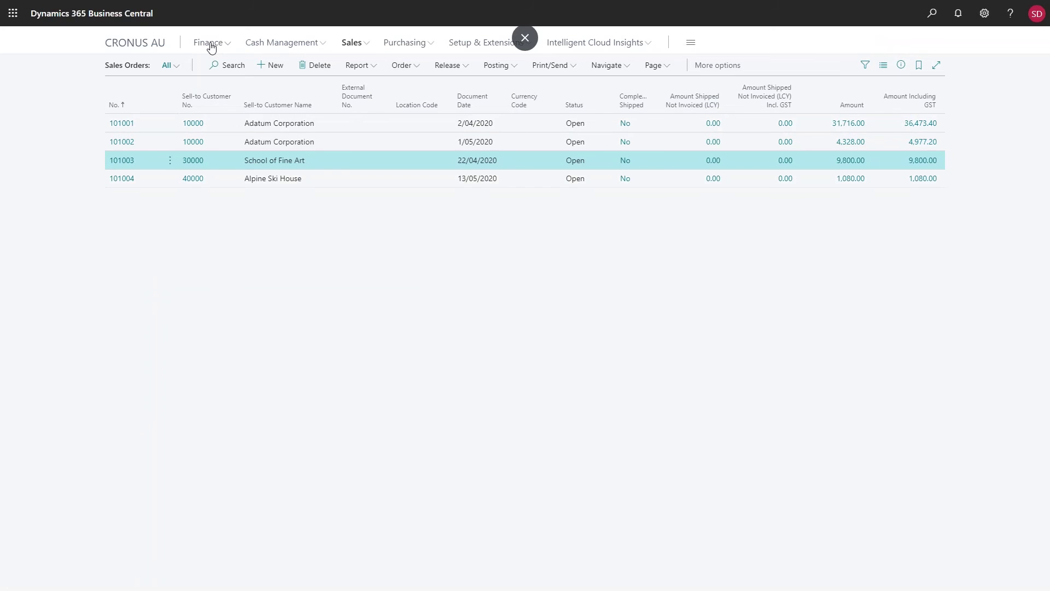
# Open the DEFAULT batch from Finance > General Journals.
pyautogui.click(211, 47)
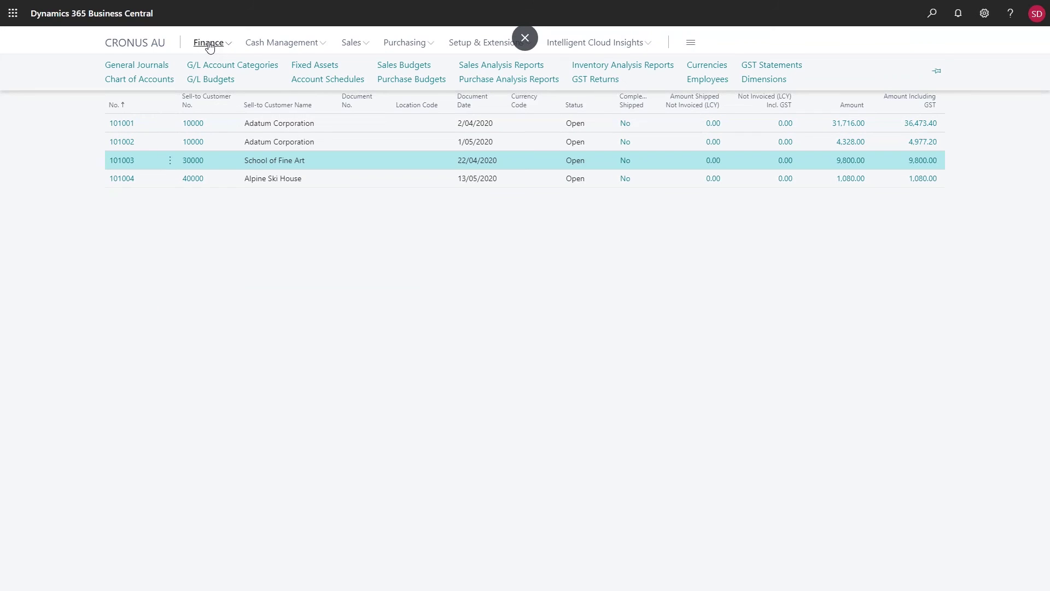
pyautogui.click(135, 67)
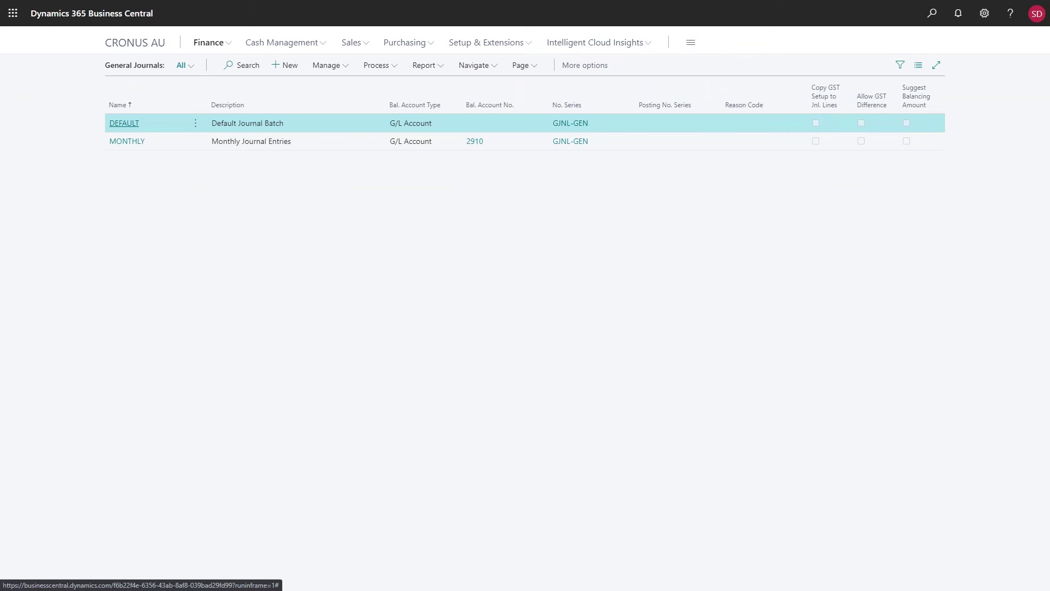
pyautogui.click(123, 124)
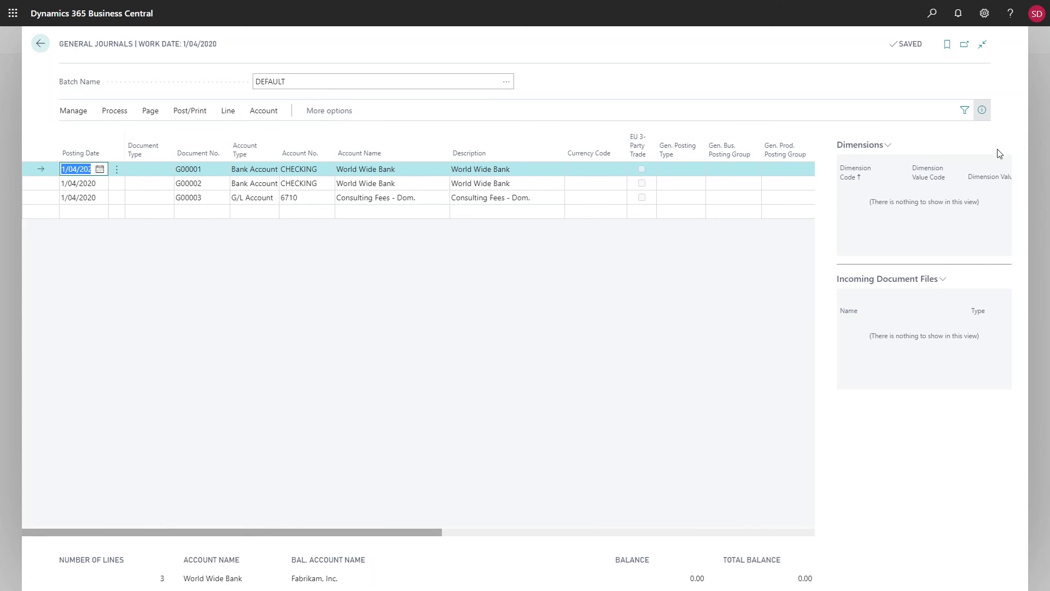
# Hide the FactBox pane and bring up the Page actions for the journal.
pyautogui.click(982, 111)
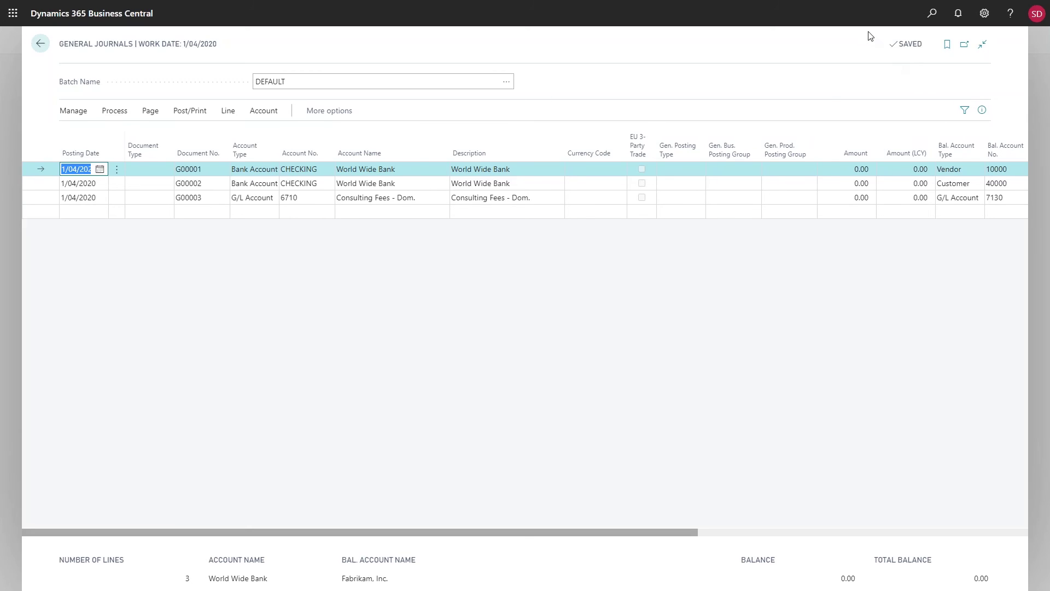
pyautogui.moveTo(465, 5)
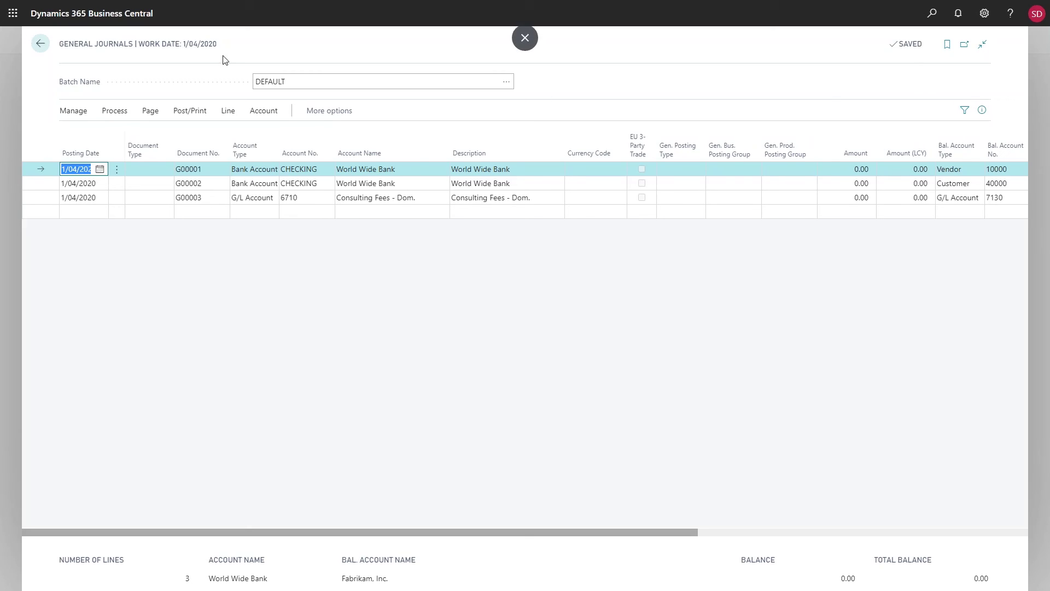
pyautogui.click(149, 112)
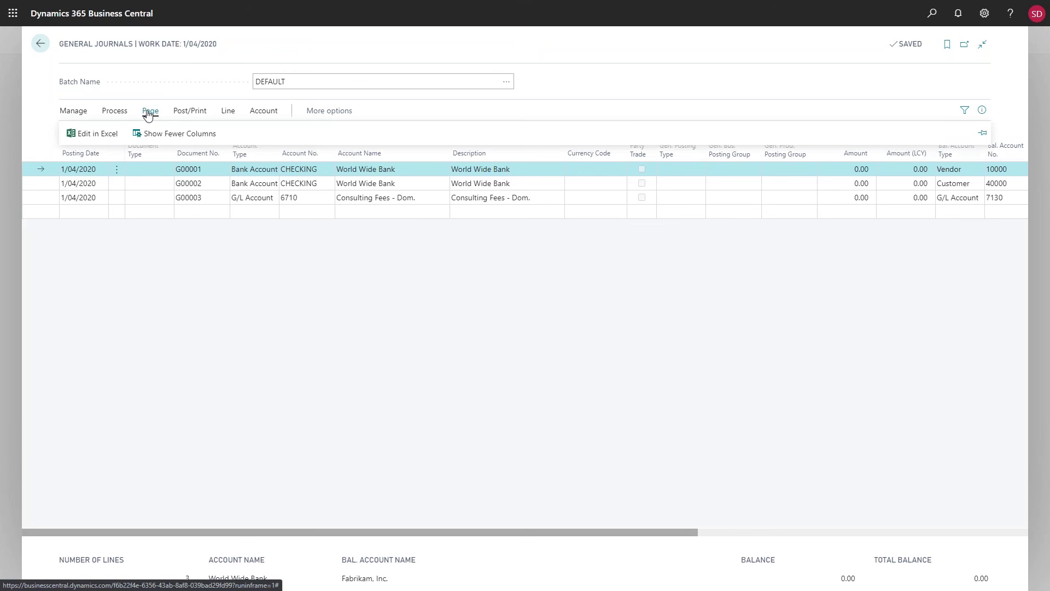
# Export the DEFAULT journal with Edit in Excel and save General Journals (2).xlsx.
pyautogui.click(111, 138)
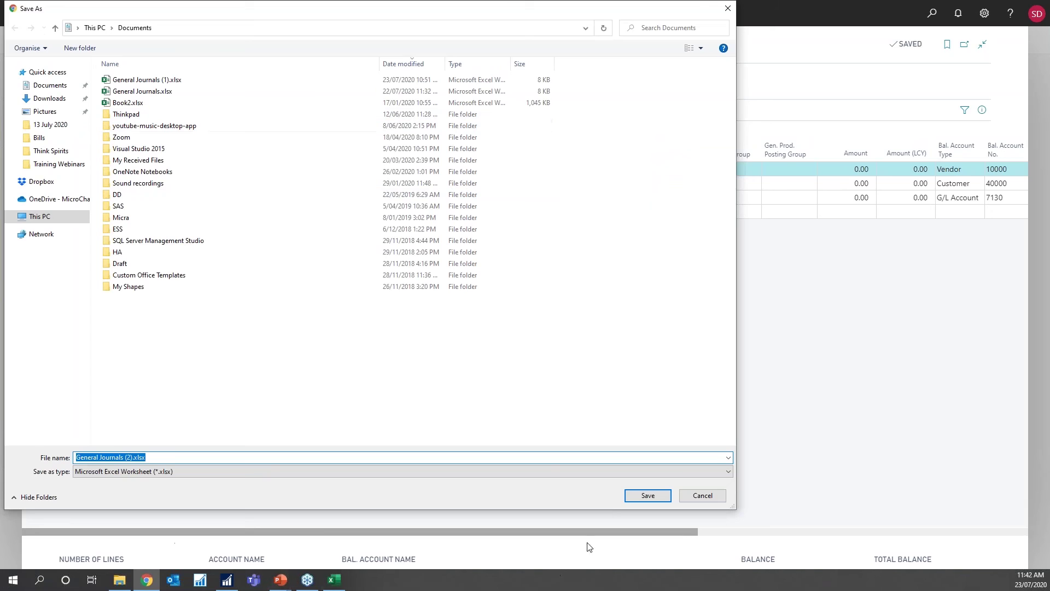
pyautogui.click(649, 495)
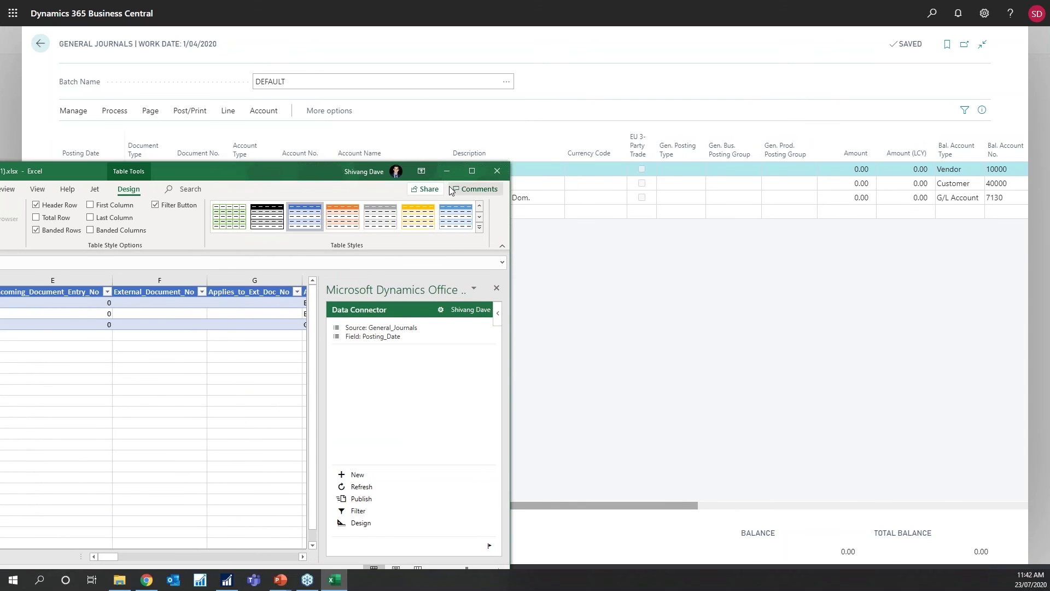
# Maximize the exported workbook and move from the posting date to document number G00001.
pyautogui.click(471, 170)
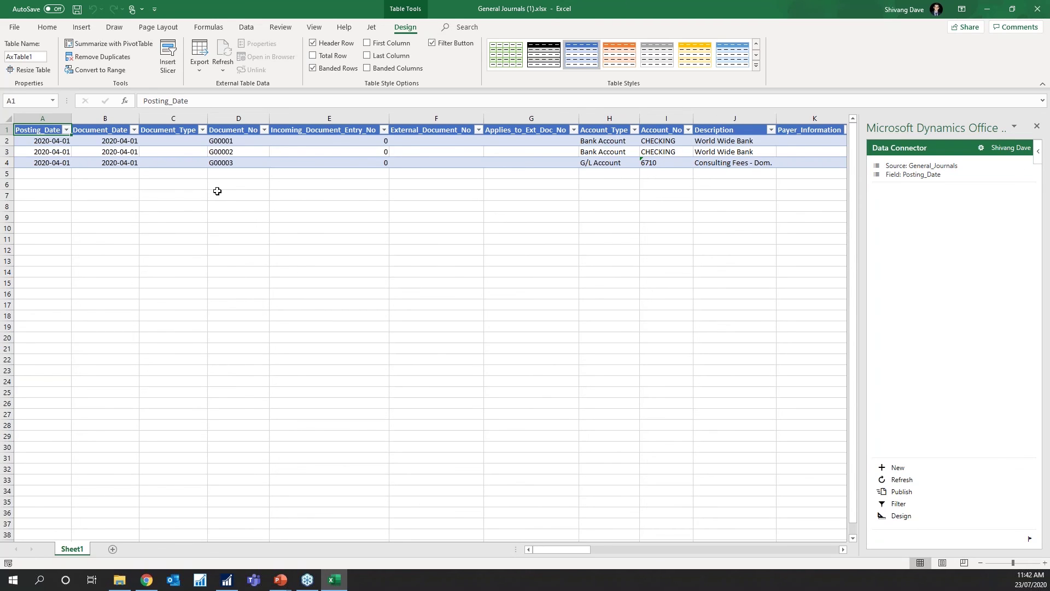
pyautogui.click(164, 228)
pyautogui.click(56, 159)
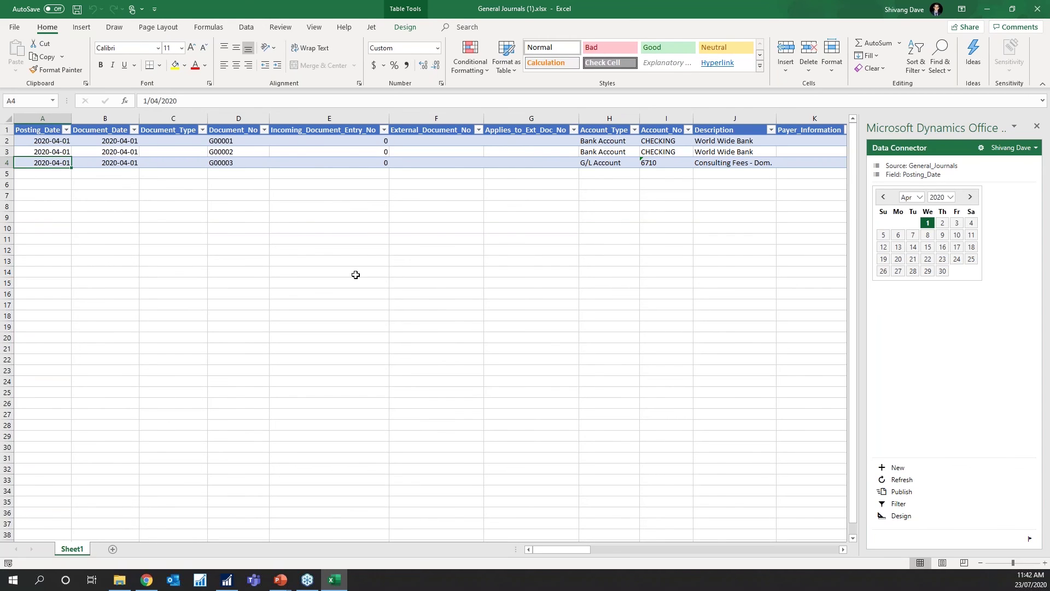
pyautogui.press('Up')
pyautogui.press('Up')
pyautogui.press('Right')
pyautogui.press('Right')
pyautogui.press('Right')
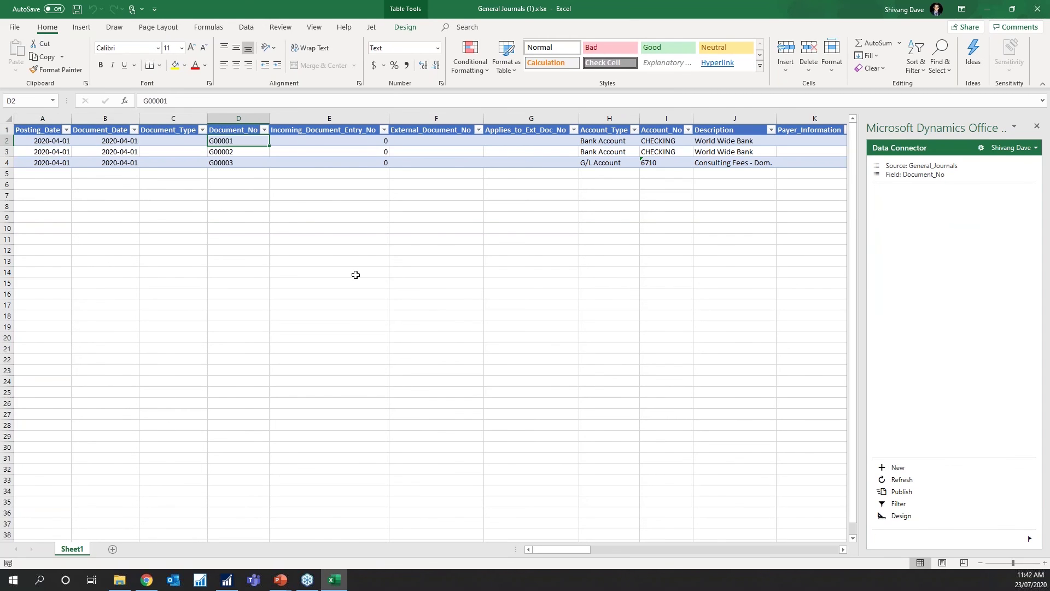
pyautogui.press('Right')
pyautogui.press('Right')
pyautogui.press('Right')
pyautogui.press('Right')
pyautogui.press('Right')
pyautogui.press('Right')
pyautogui.press('Right')
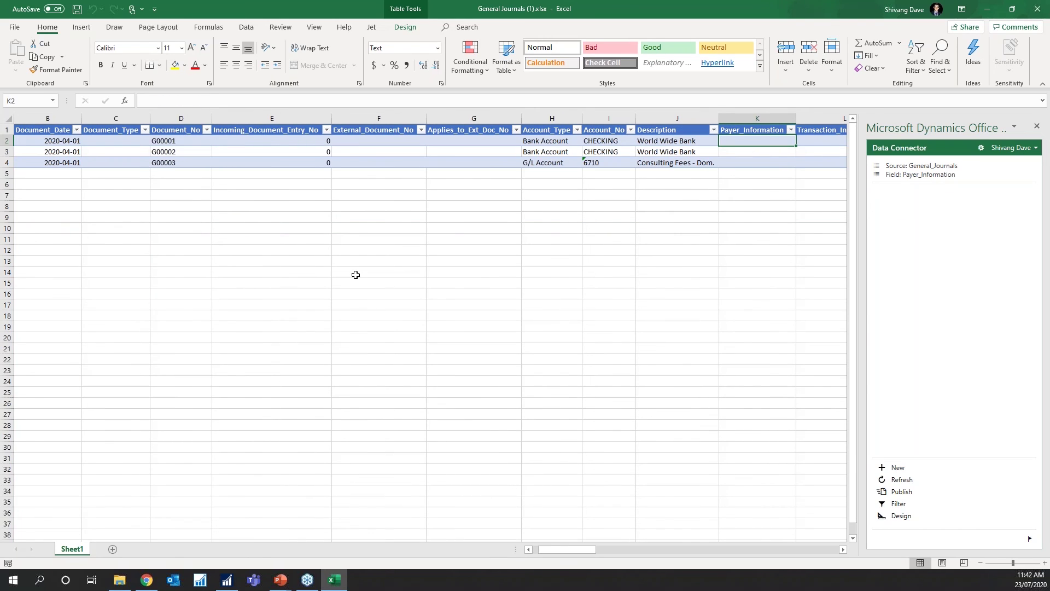
# Check the Campaign_No, Currency_Code and Payer_Information columns, then switch back to Business Central.
pyautogui.press('Right')
pyautogui.press('Right')
pyautogui.press('Right')
pyautogui.press('Right')
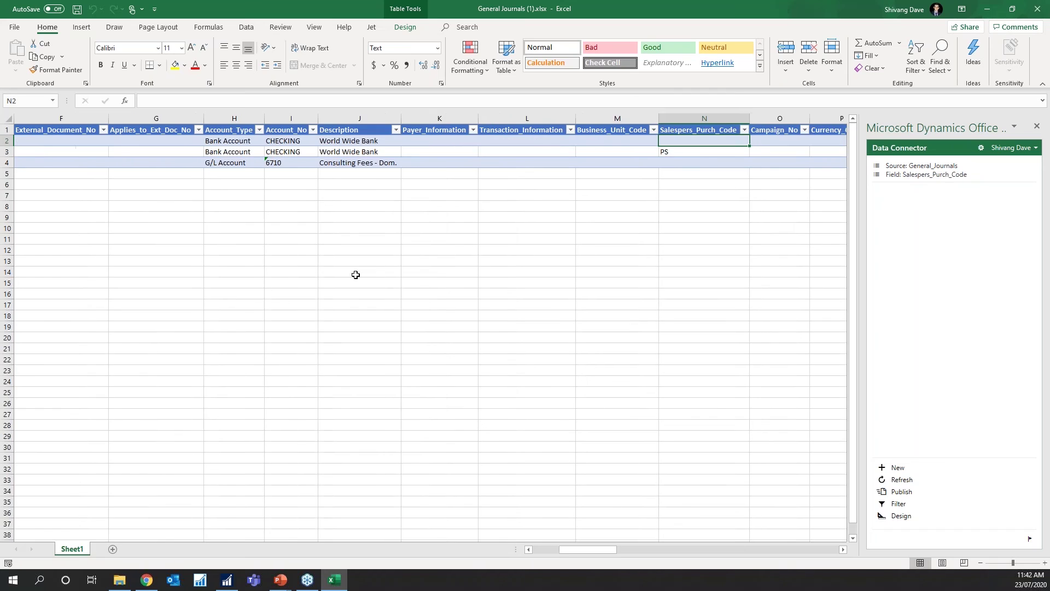
pyautogui.press('Right')
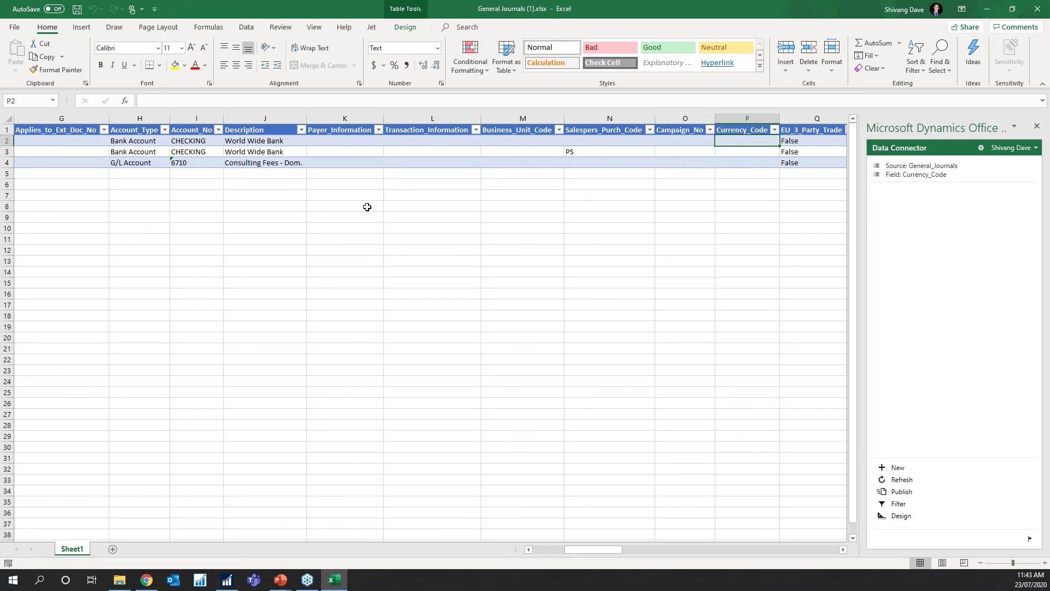
pyautogui.click(350, 160)
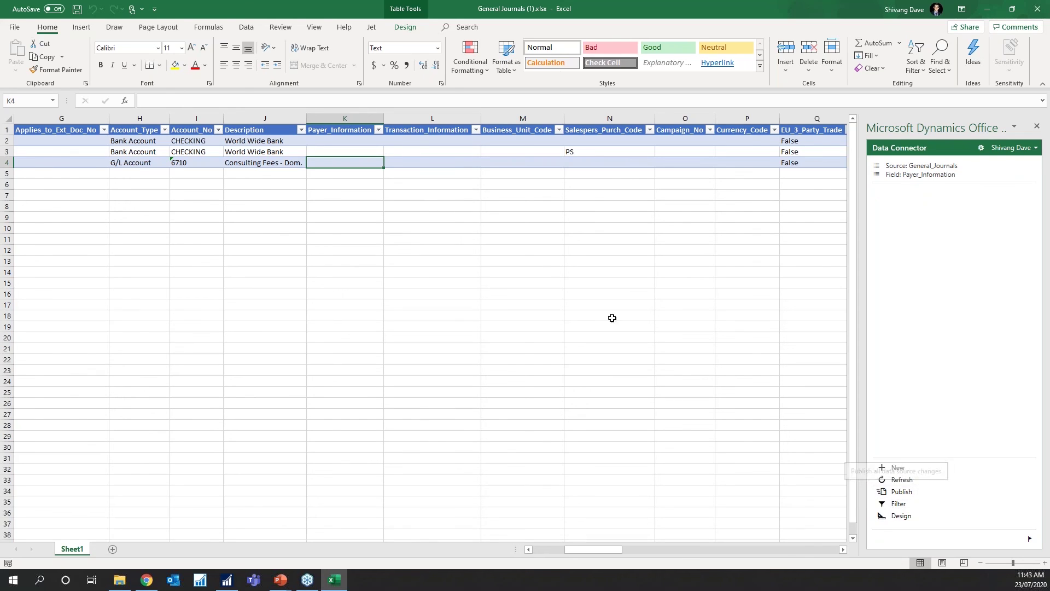
pyautogui.click(153, 587)
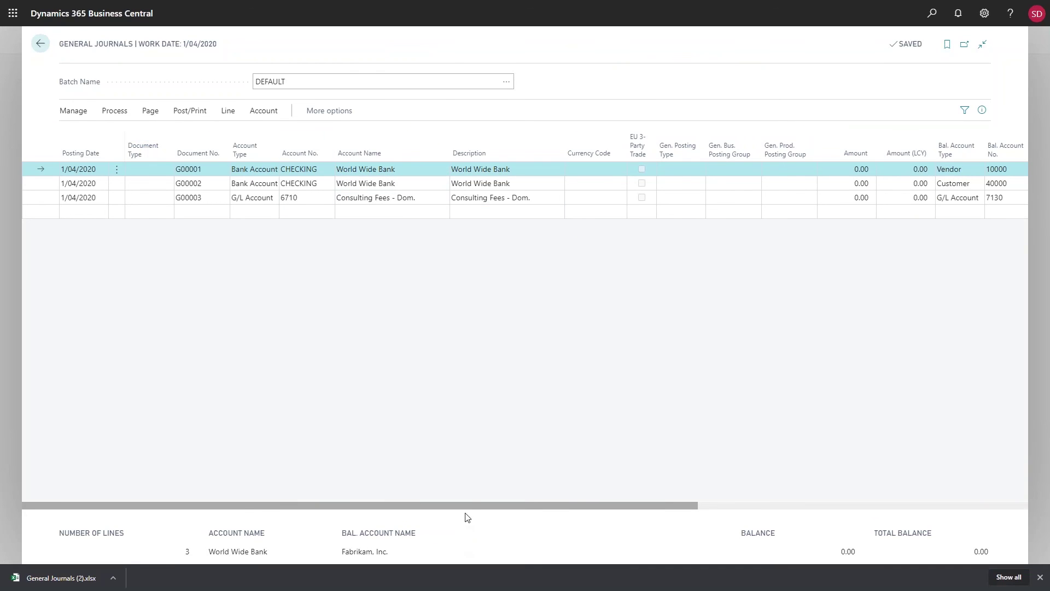
# Scroll the DEFAULT journal grid across, then go back to the General Journals batch list.
pyautogui.moveTo(469, 505); pyautogui.dragTo(753, 507)
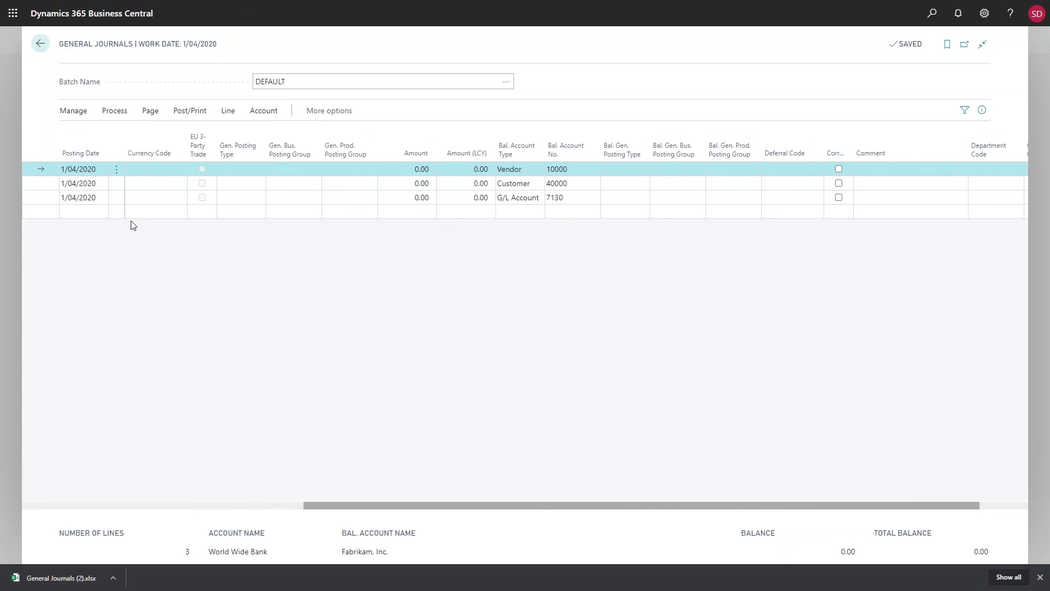
pyautogui.click(280, 510)
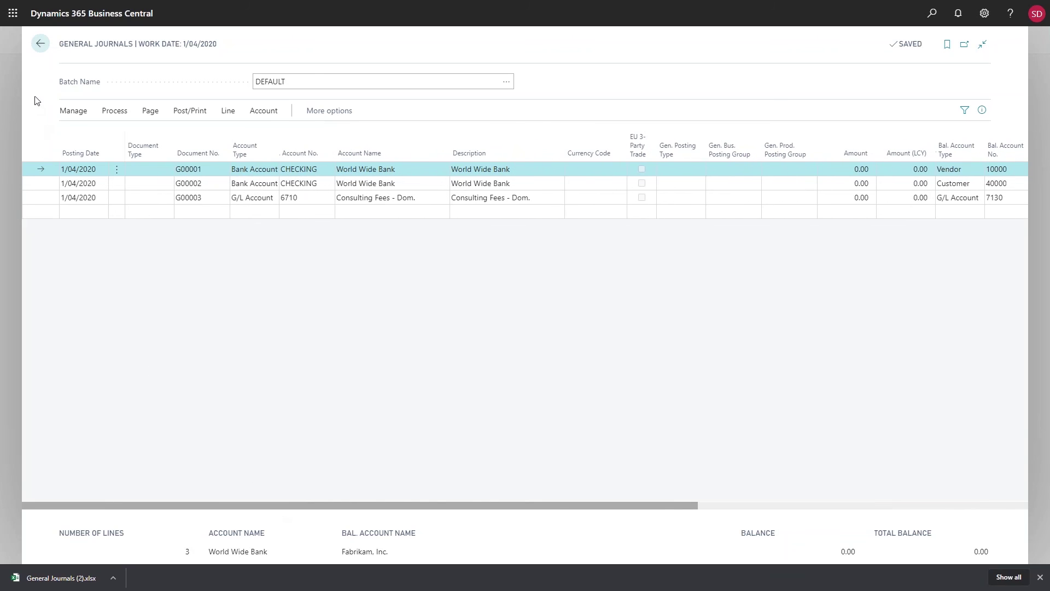
pyautogui.click(41, 47)
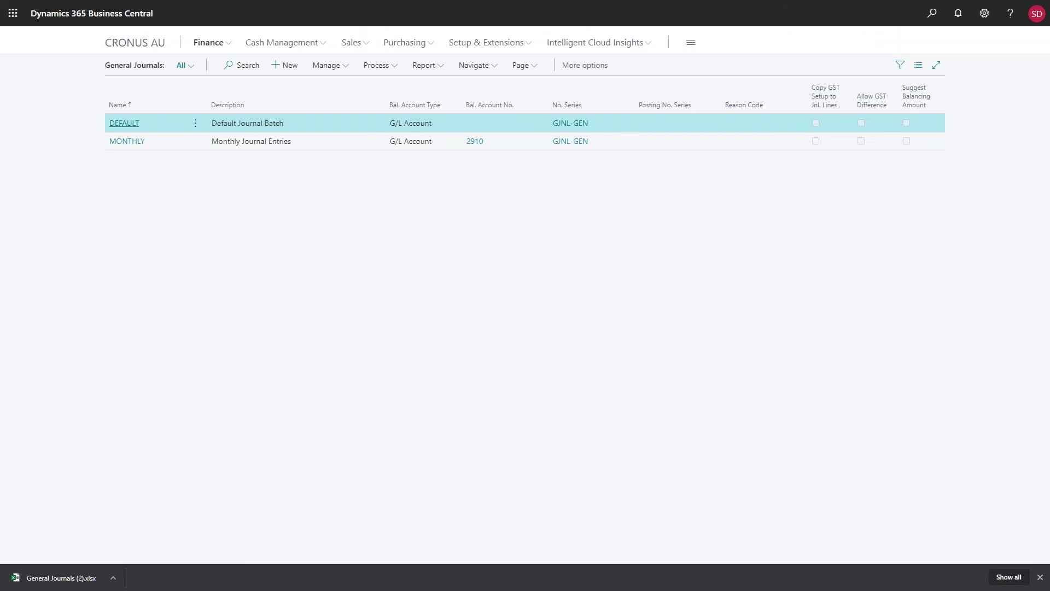
# Return to the CRONUS AU home page and open the Inventory Sales Statistics report.
pyautogui.click(122, 46)
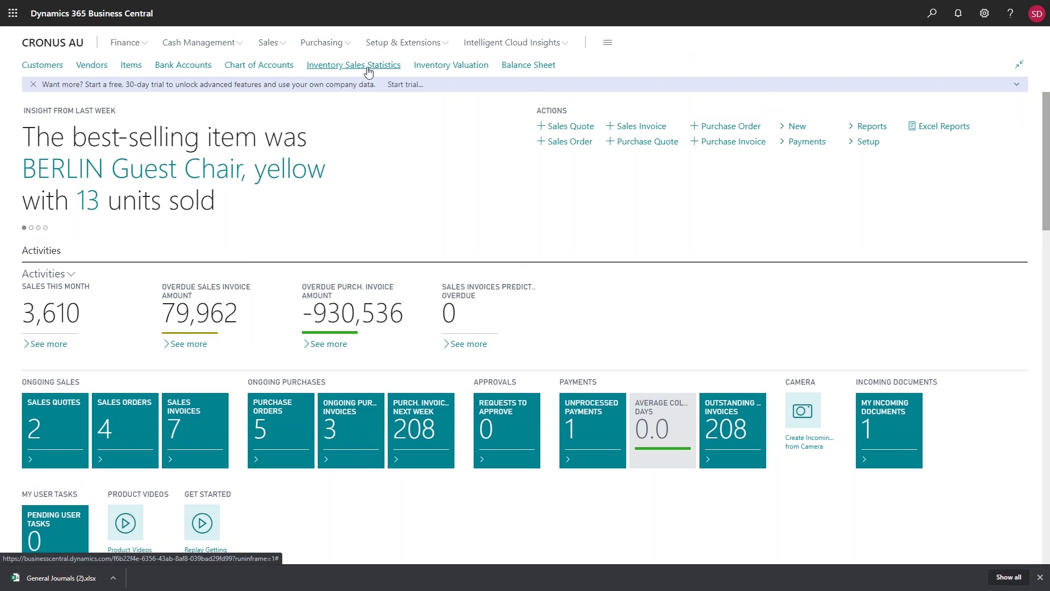
pyautogui.click(367, 69)
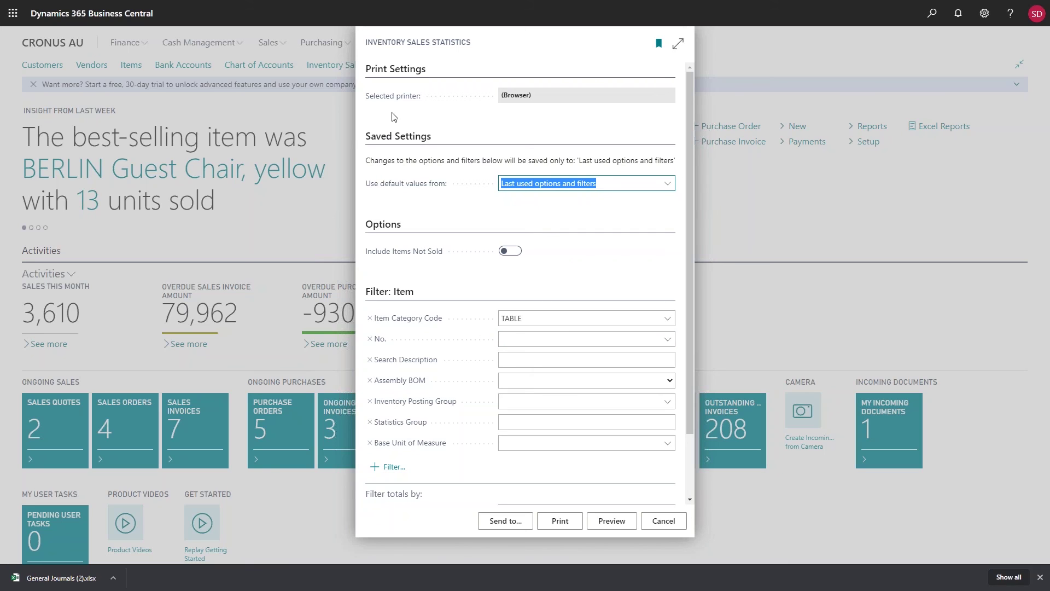
pyautogui.scroll(-1, 541, 360)
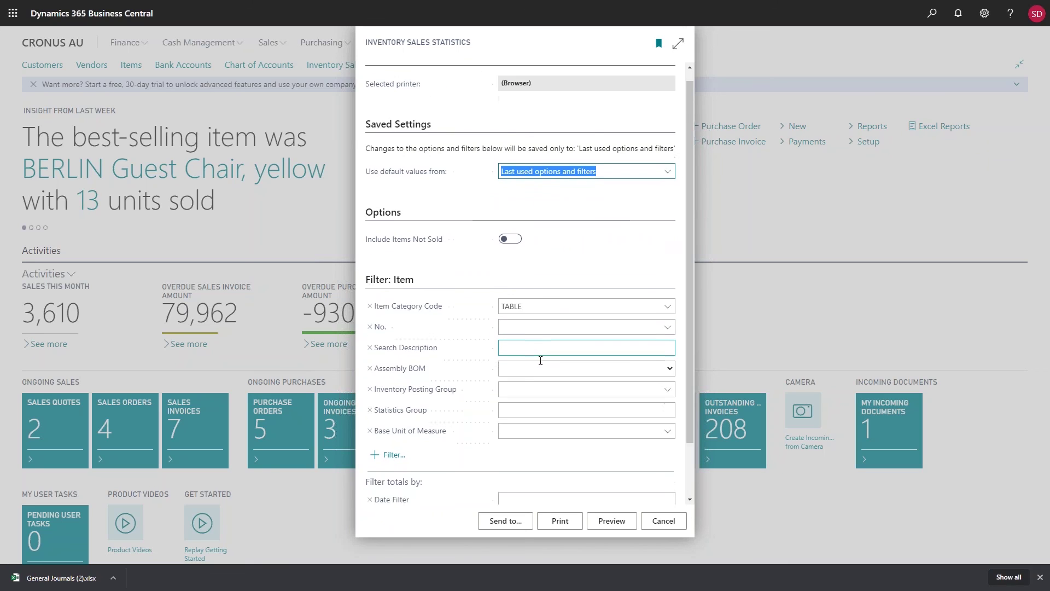
pyautogui.scroll(-1, 540, 361)
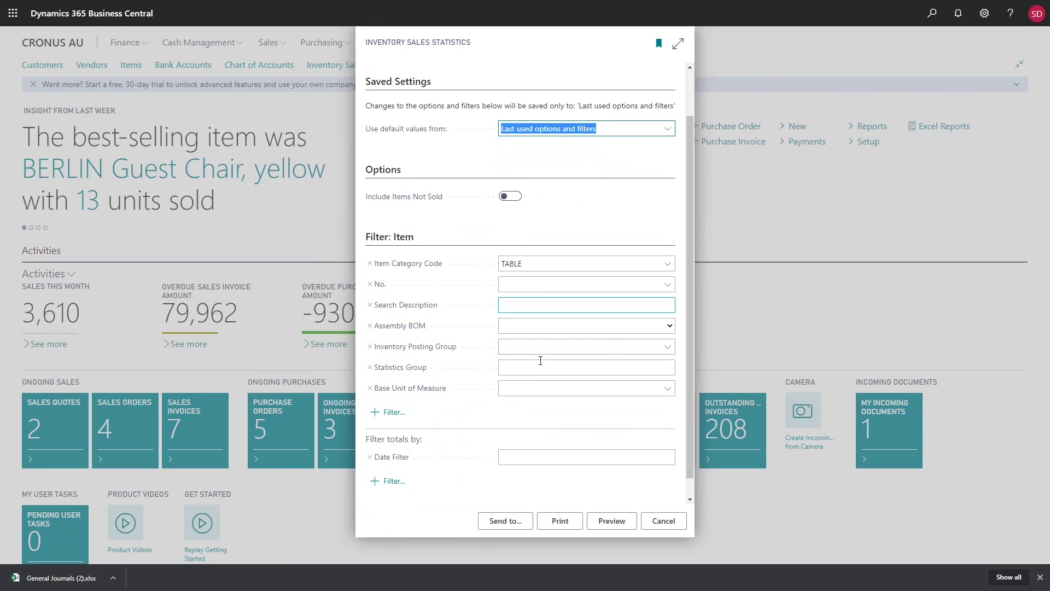
pyautogui.click(532, 263)
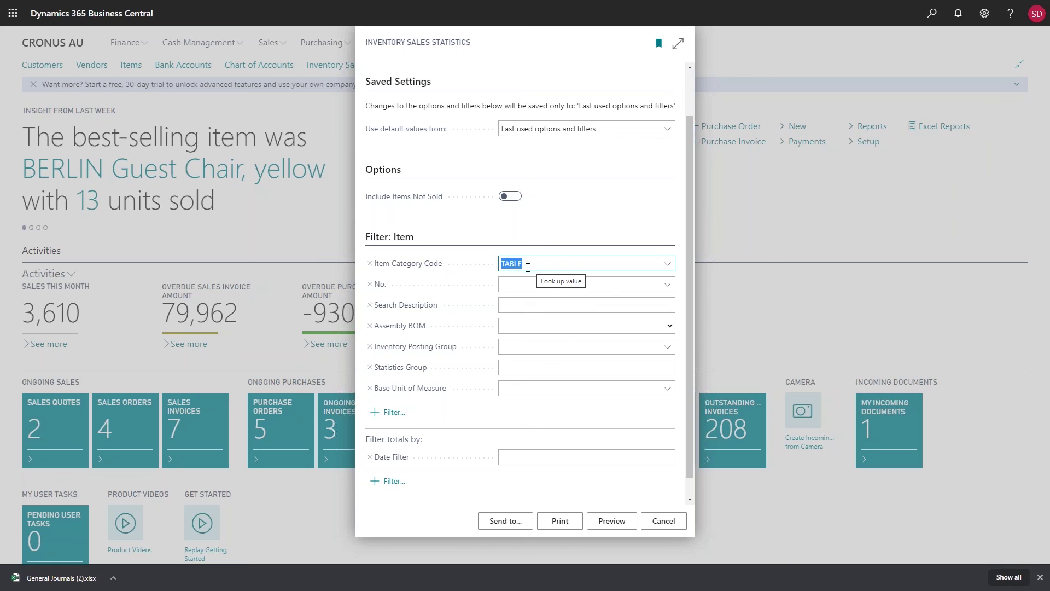
pyautogui.scroll(1, 513, 330)
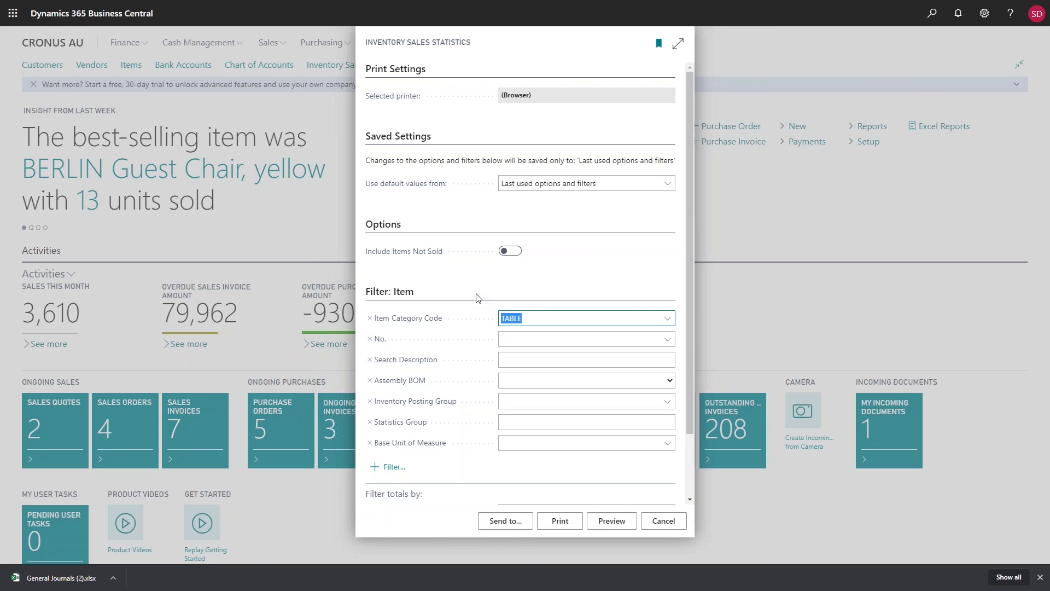
pyautogui.click(576, 323)
pyautogui.moveTo(530, 317); pyautogui.dragTo(477, 318)
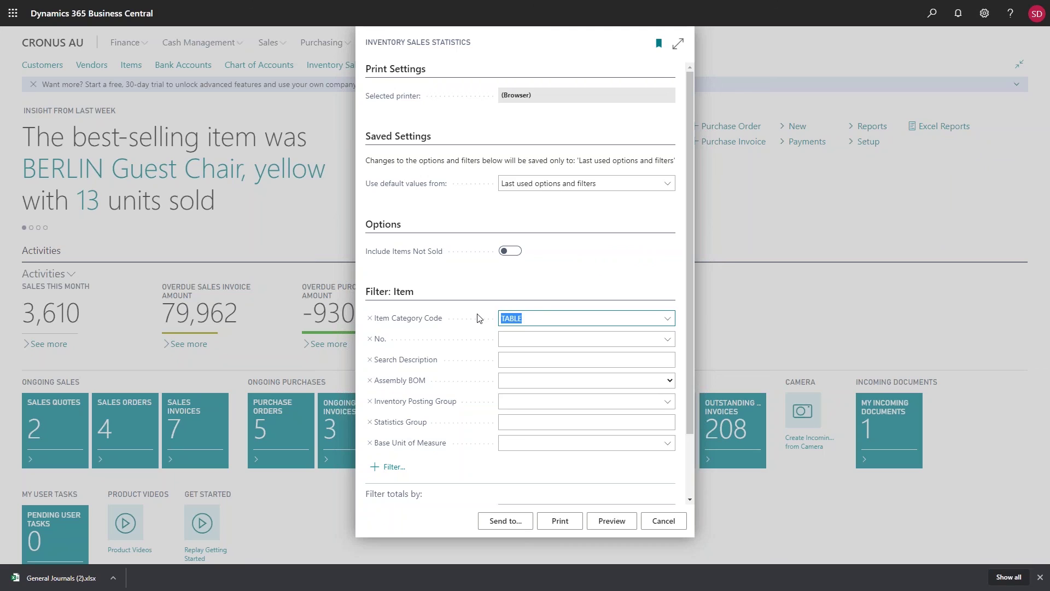
pyautogui.click(673, 320)
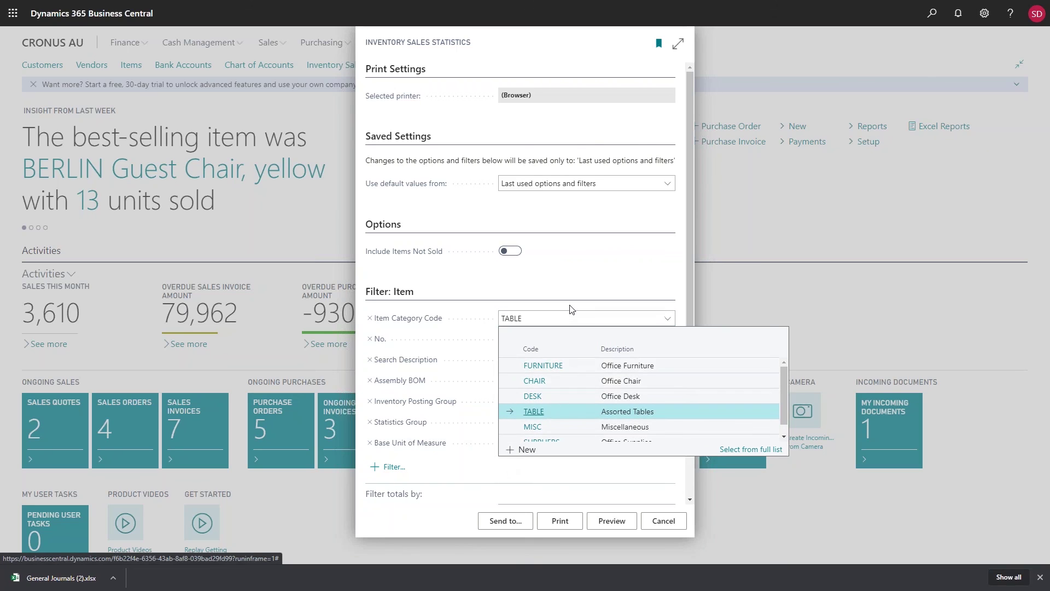
pyautogui.press('Escape')
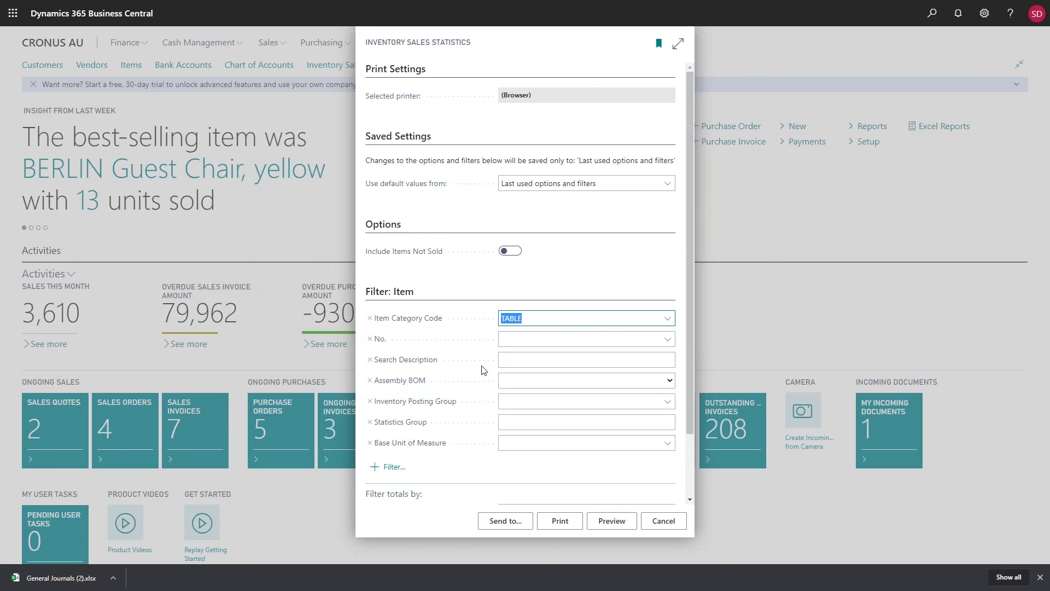
pyautogui.scroll(-2, 484, 369)
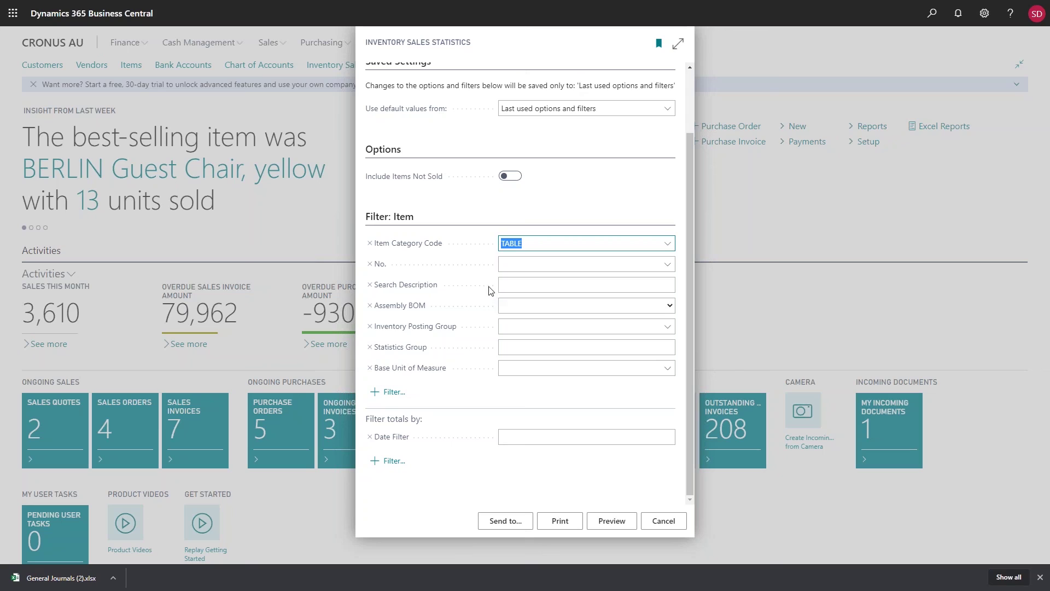
pyautogui.scroll(2, 491, 295)
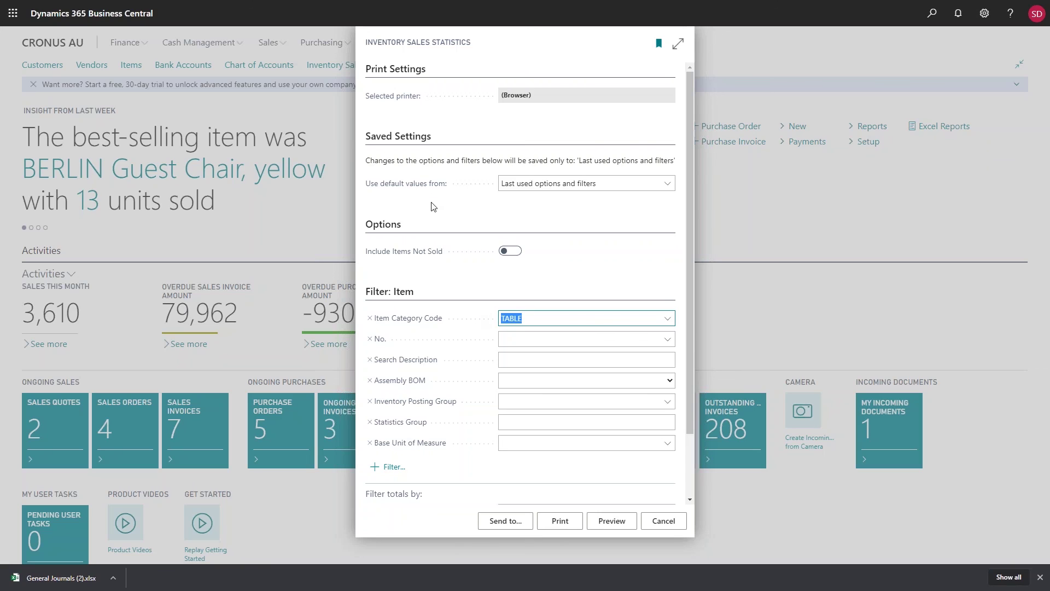
# Load the Chairs saved setting, then switch to Misc so Item Category Code filters MISC.
pyautogui.click(672, 186)
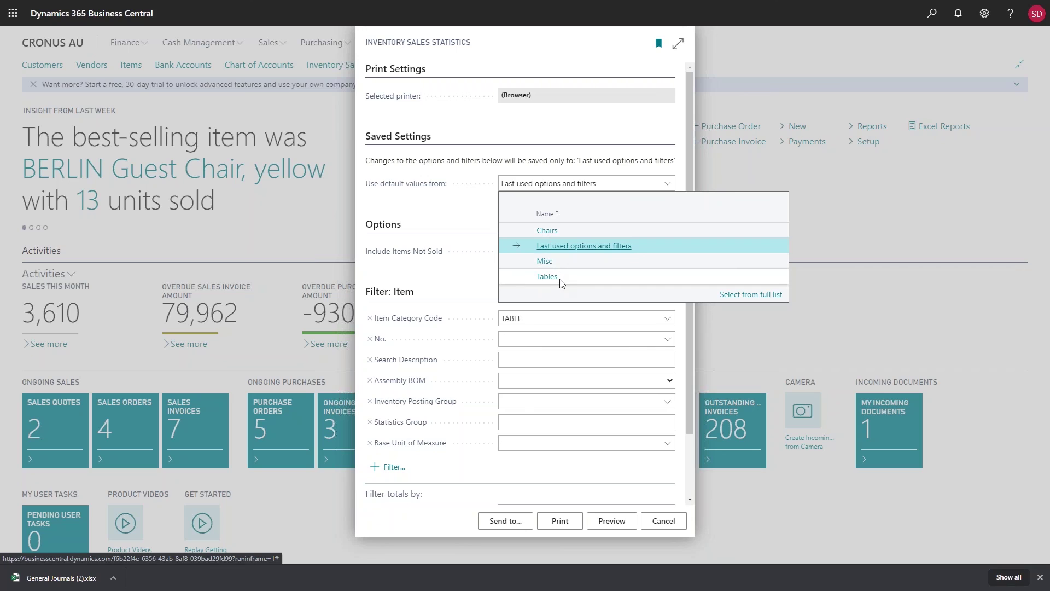
pyautogui.click(551, 234)
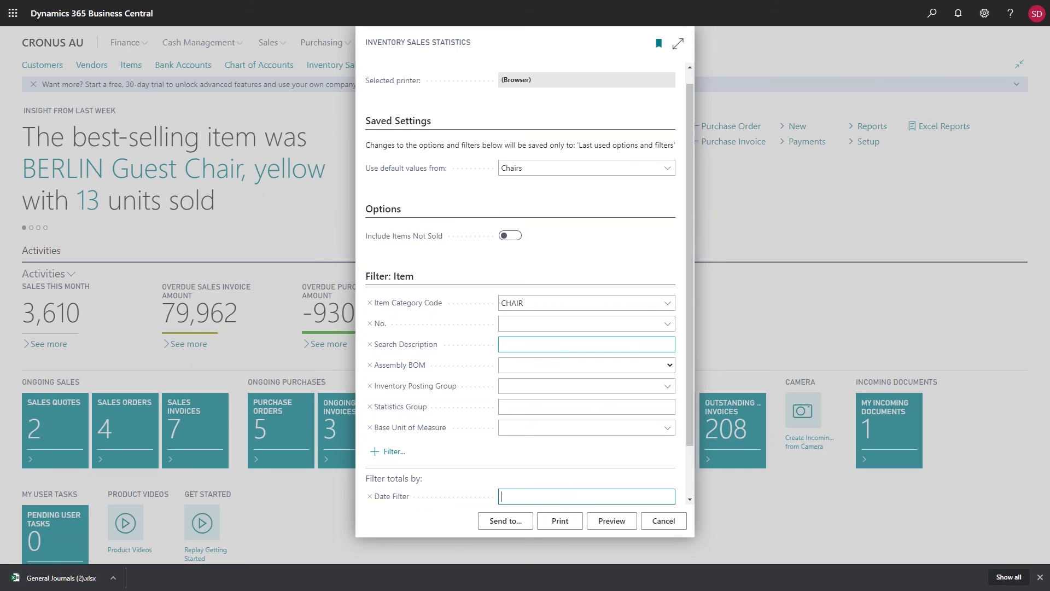
pyautogui.click(667, 169)
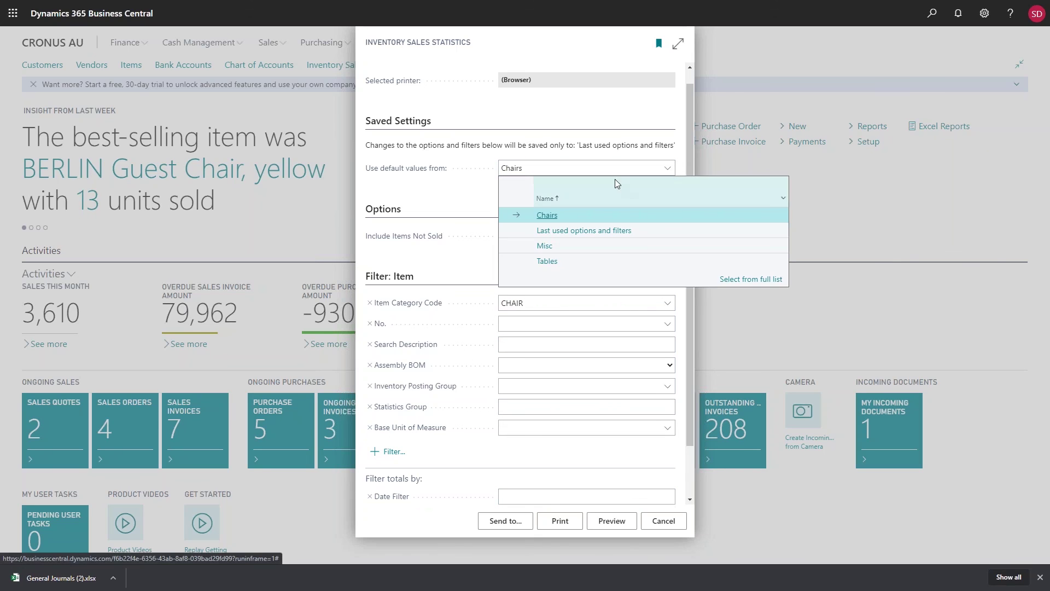
pyautogui.click(551, 249)
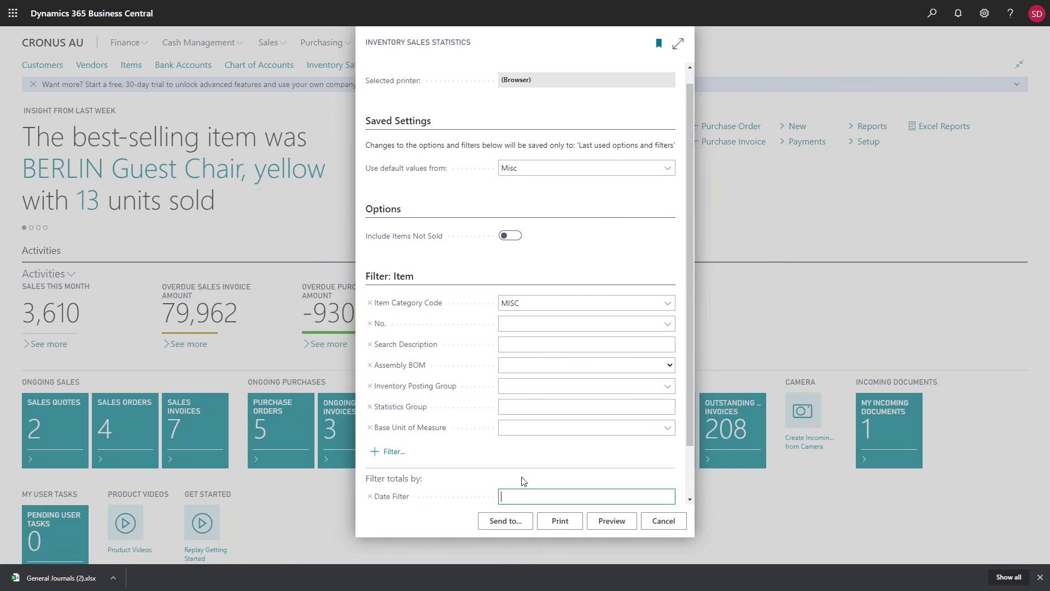
pyautogui.scroll(-1, 549, 231)
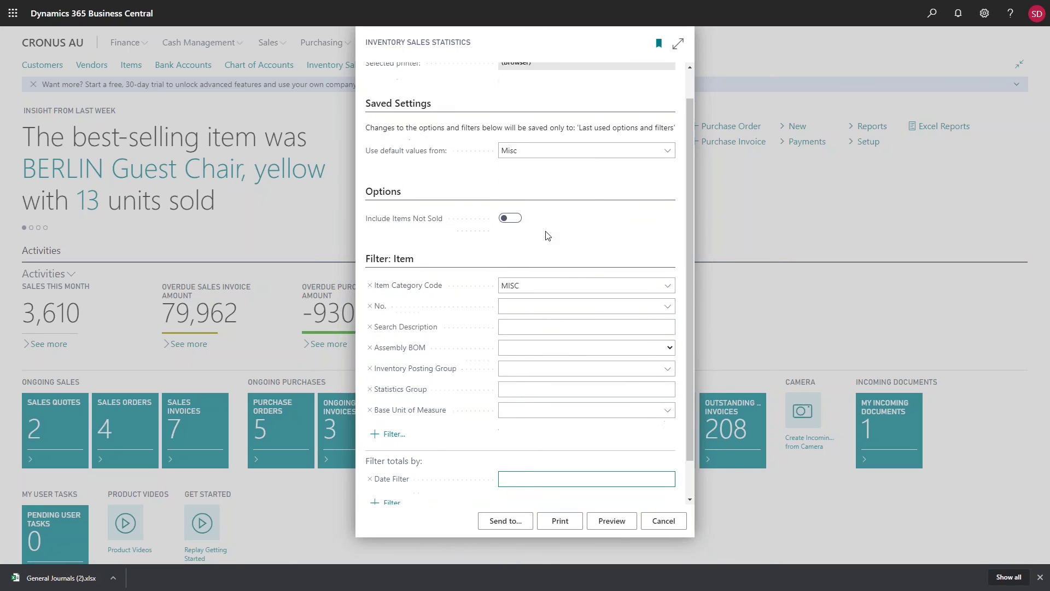
pyautogui.scroll(2, 547, 241)
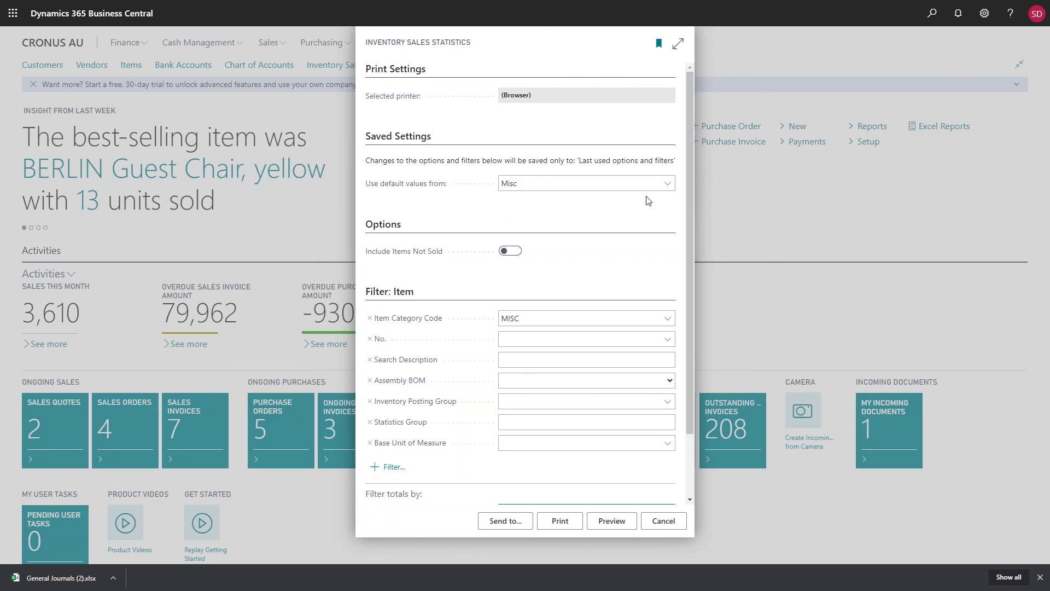
# Replace the MISC Item Category Code filter with a blank value ('').
pyautogui.click(529, 318)
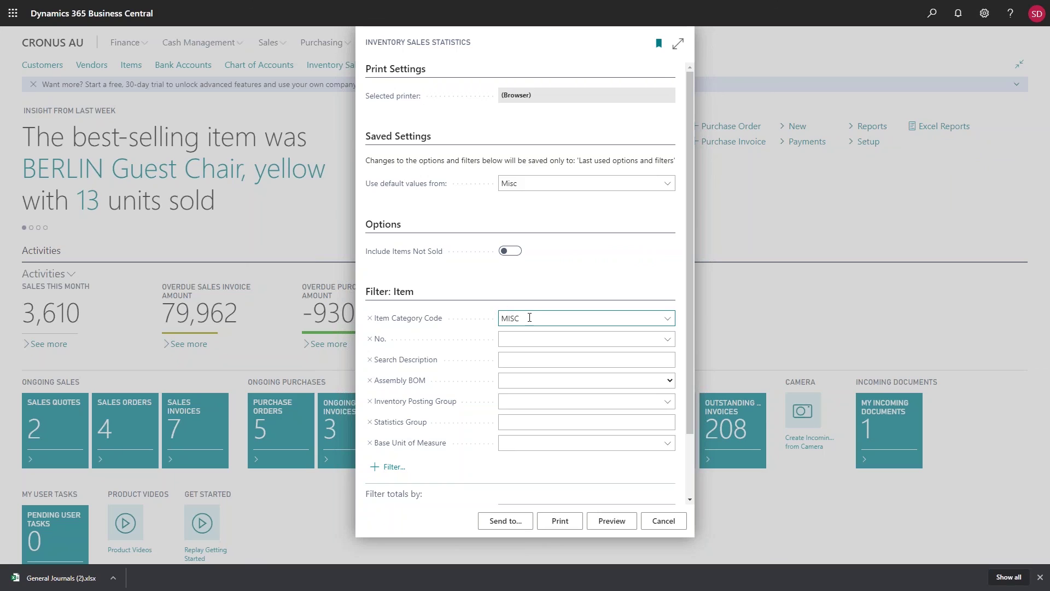
pyautogui.press('BackSpace')
pyautogui.write("'")
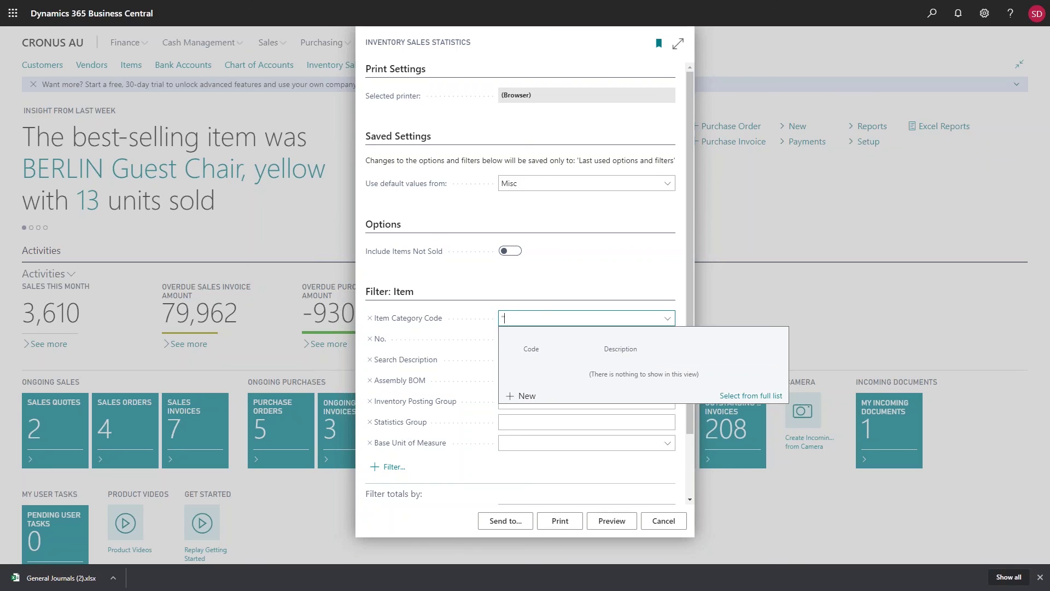
pyautogui.write("'")
pyautogui.press('Tab')
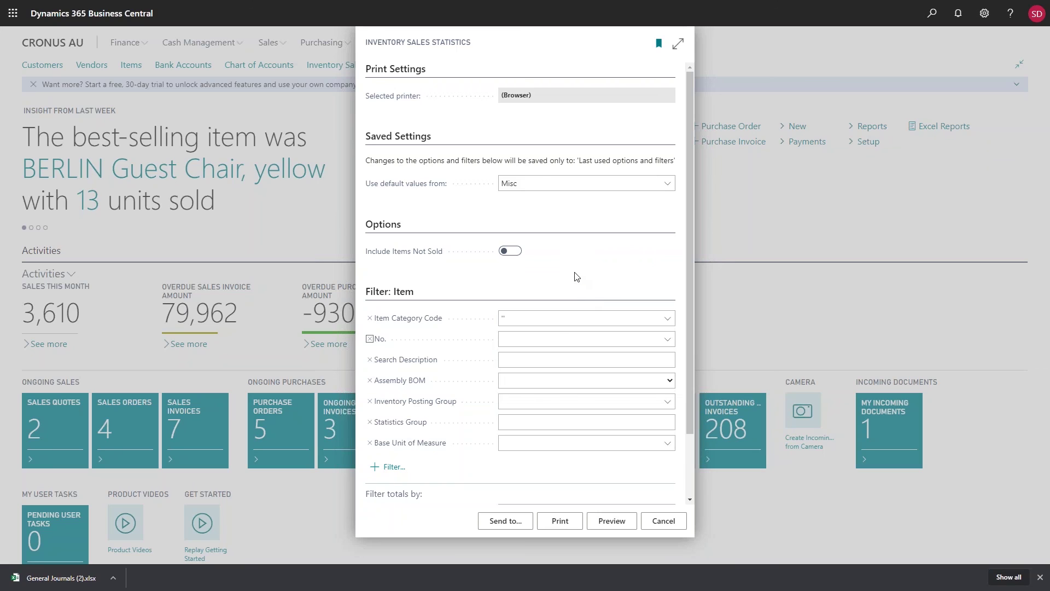
# Bring up the full list of saved settings for report 712.
pyautogui.click(548, 318)
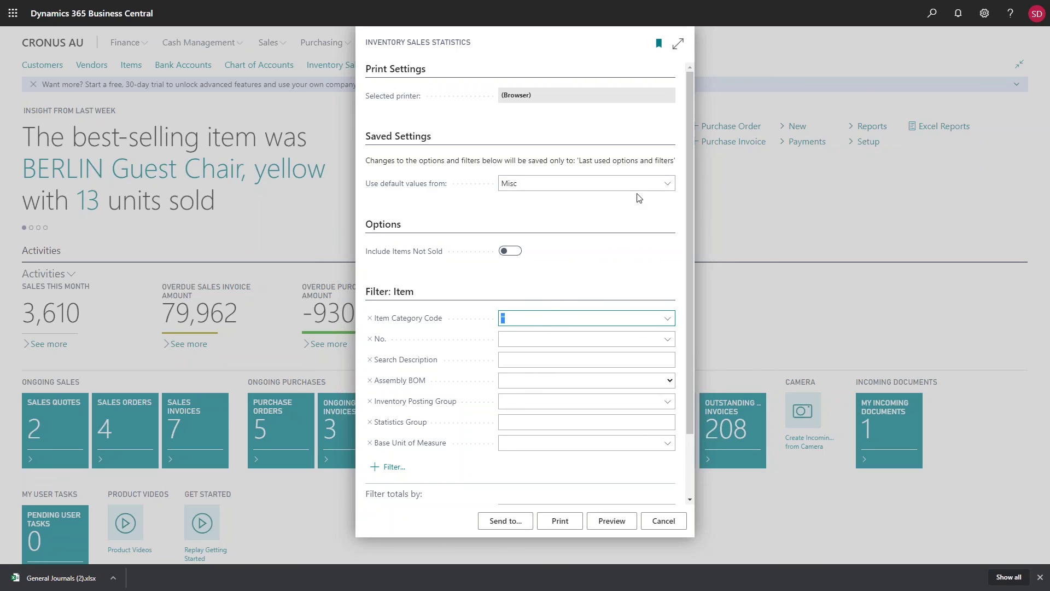
pyautogui.click(667, 184)
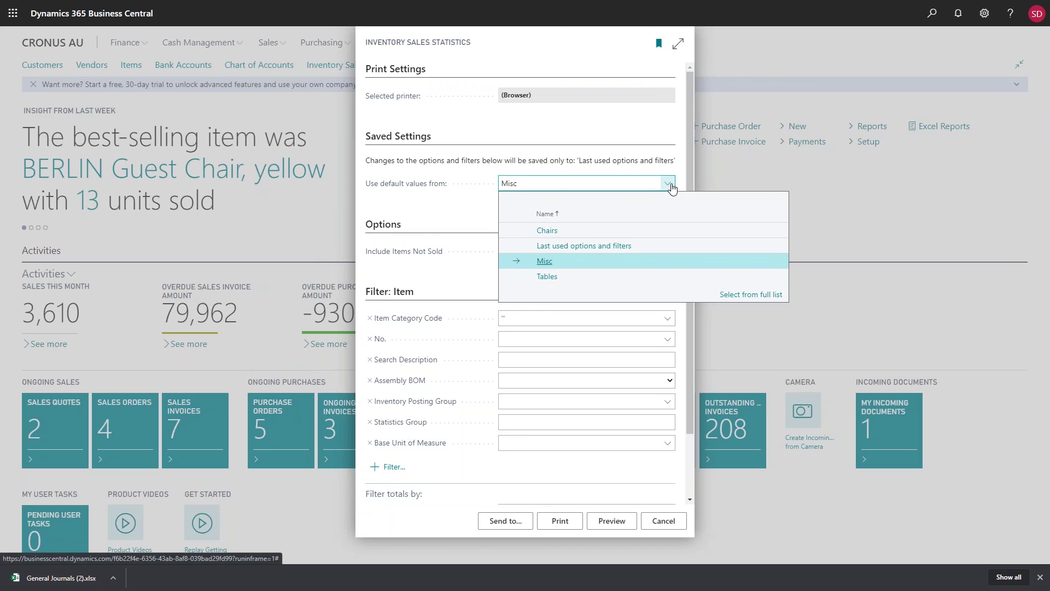
pyautogui.click(745, 295)
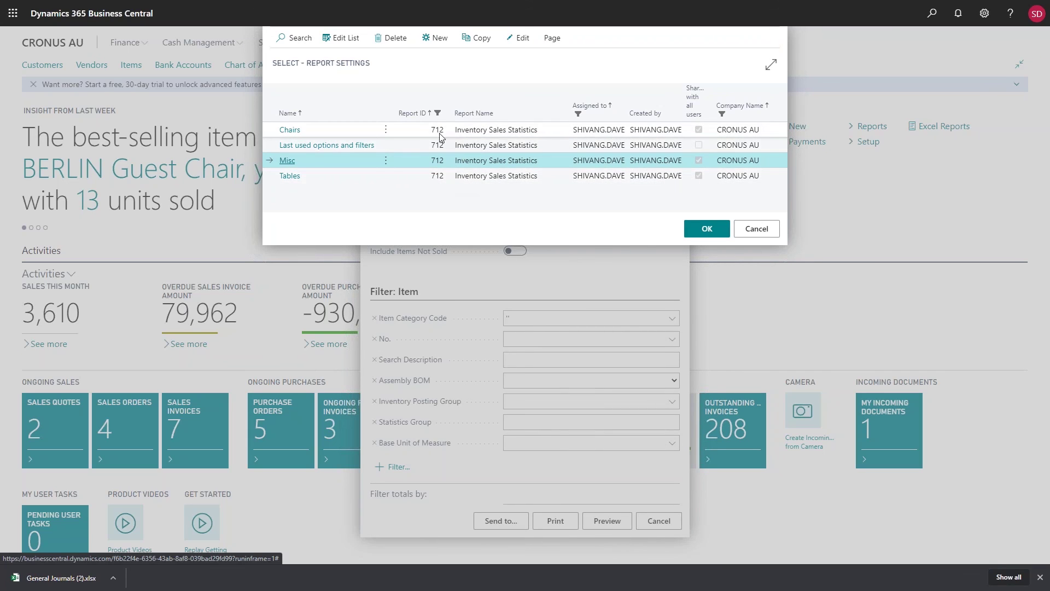
# Create a new saved setting named 'Blank Category', shared with all users.
pyautogui.click(439, 44)
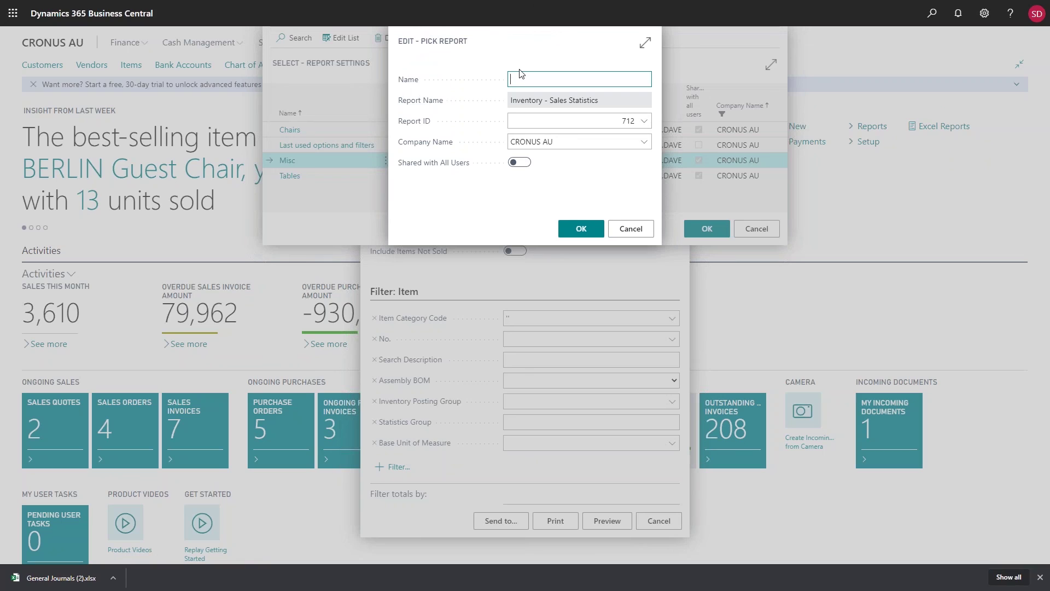
pyautogui.write('Blank Category')
pyautogui.press('Tab')
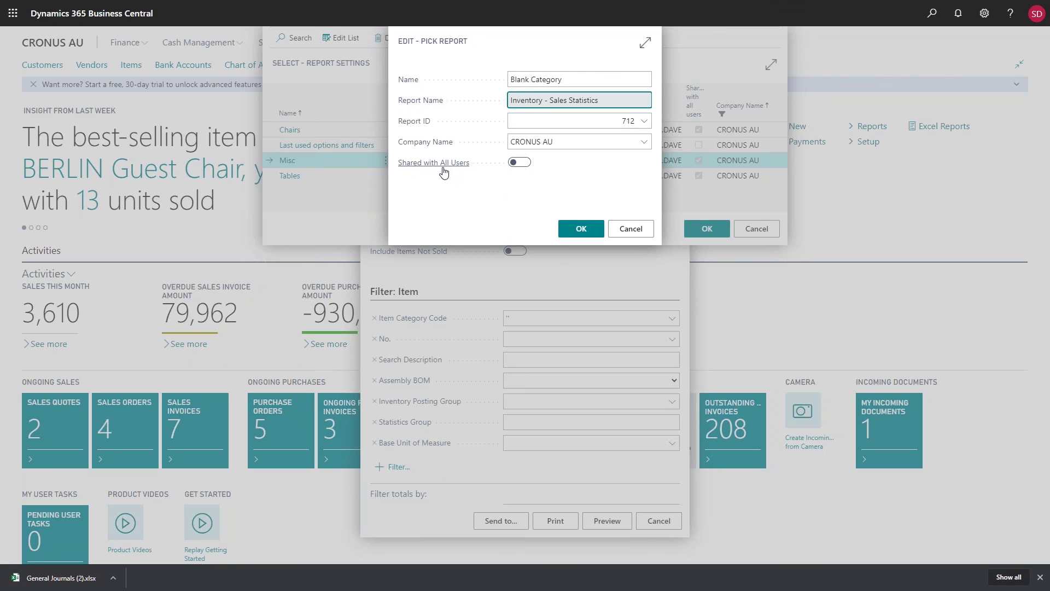
pyautogui.click(519, 162)
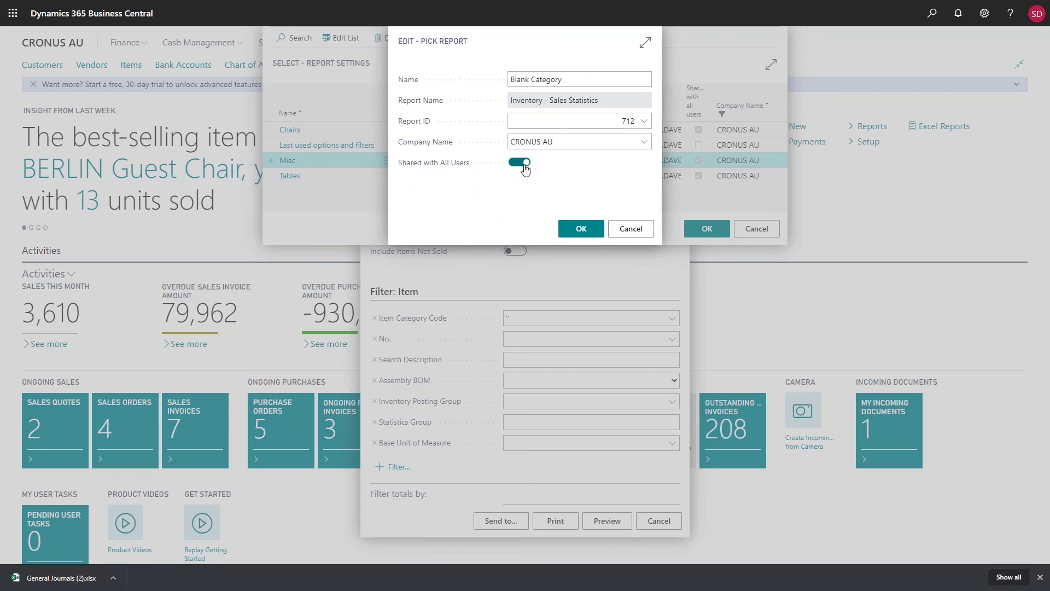
pyautogui.click(581, 232)
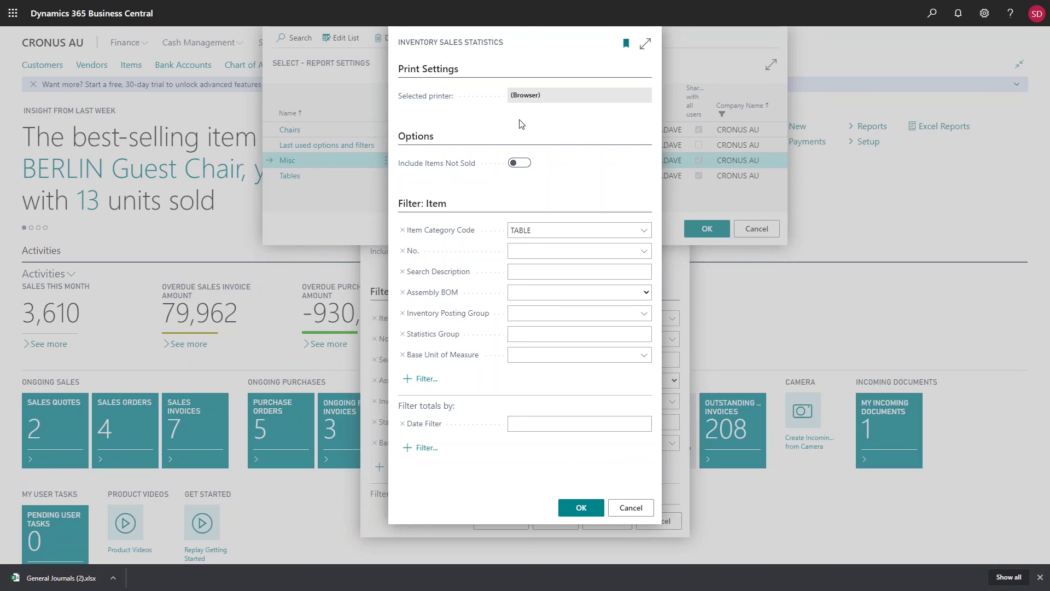
# Give Blank Category a blank ('') item category filter with Include Items Not Sold on, and save.
pyautogui.click(544, 249)
pyautogui.click(596, 231)
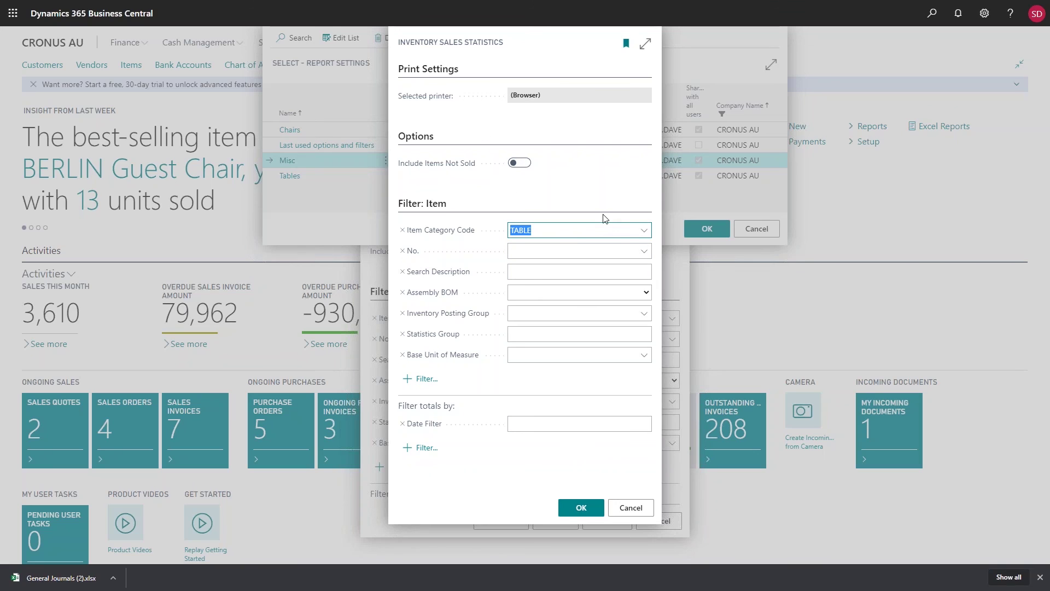
pyautogui.press('BackSpace')
pyautogui.write("''")
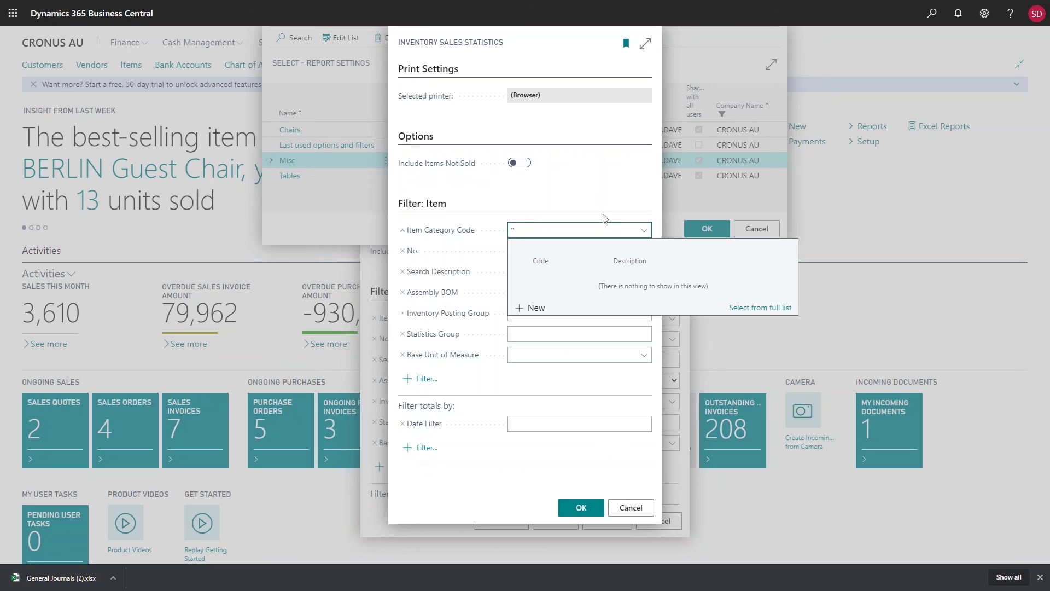
pyautogui.press('Tab')
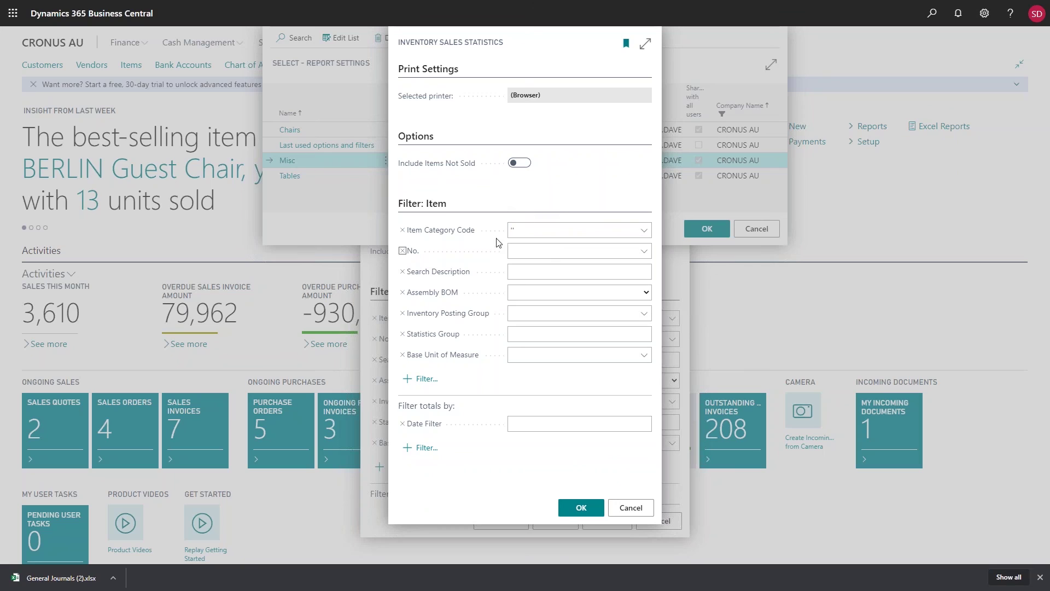
pyautogui.click(521, 163)
pyautogui.click(566, 508)
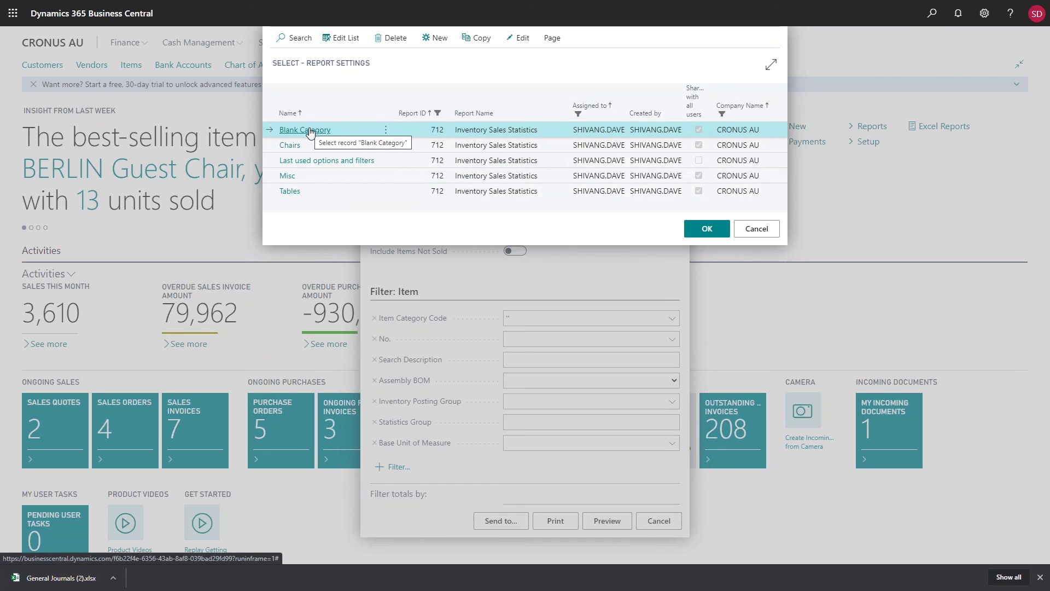
# Close the settings list and request page, then reopen Inventory Sales Statistics from the role center.
pyautogui.click(751, 235)
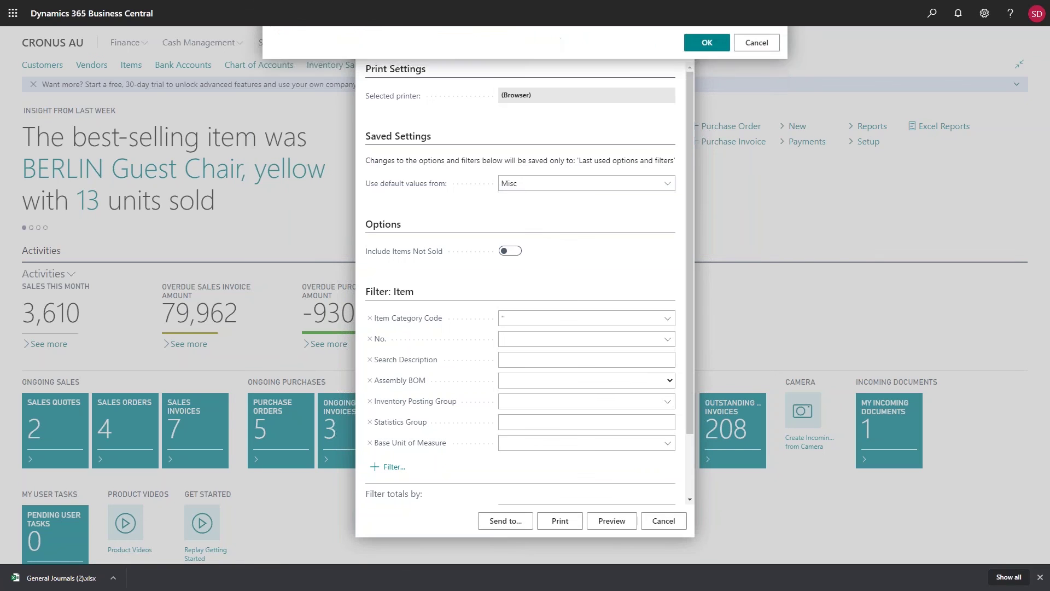
pyautogui.click(663, 522)
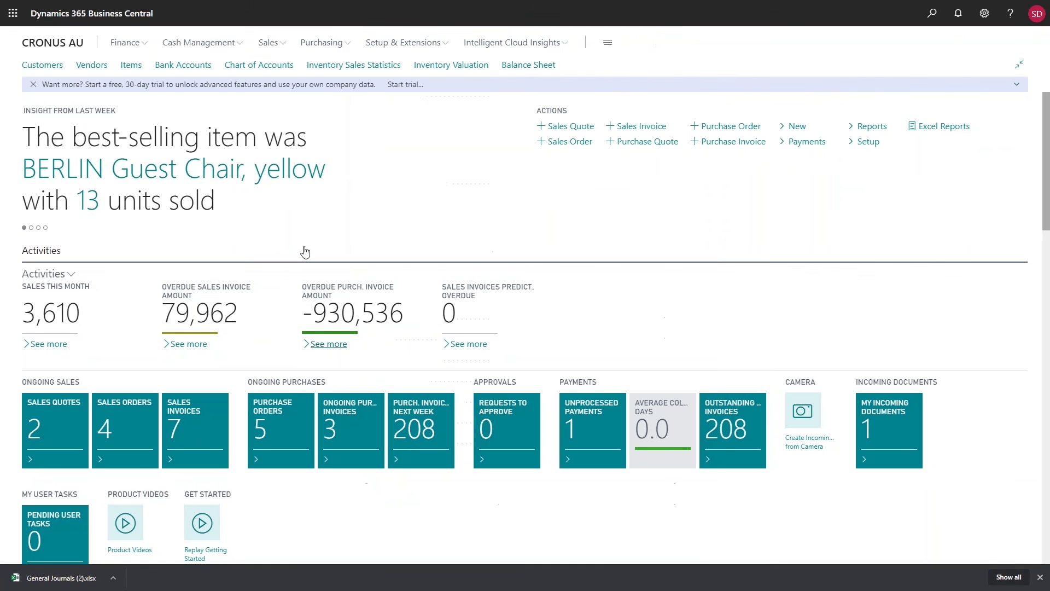
pyautogui.click(369, 66)
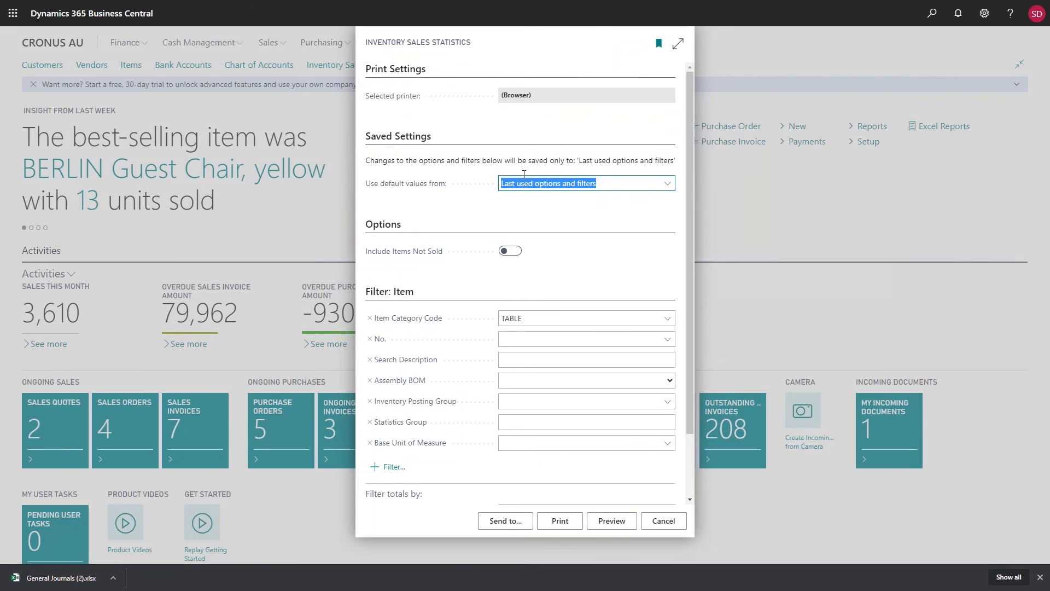
# Apply the Blank Category saved setting and check its blank item category filter.
pyautogui.click(668, 184)
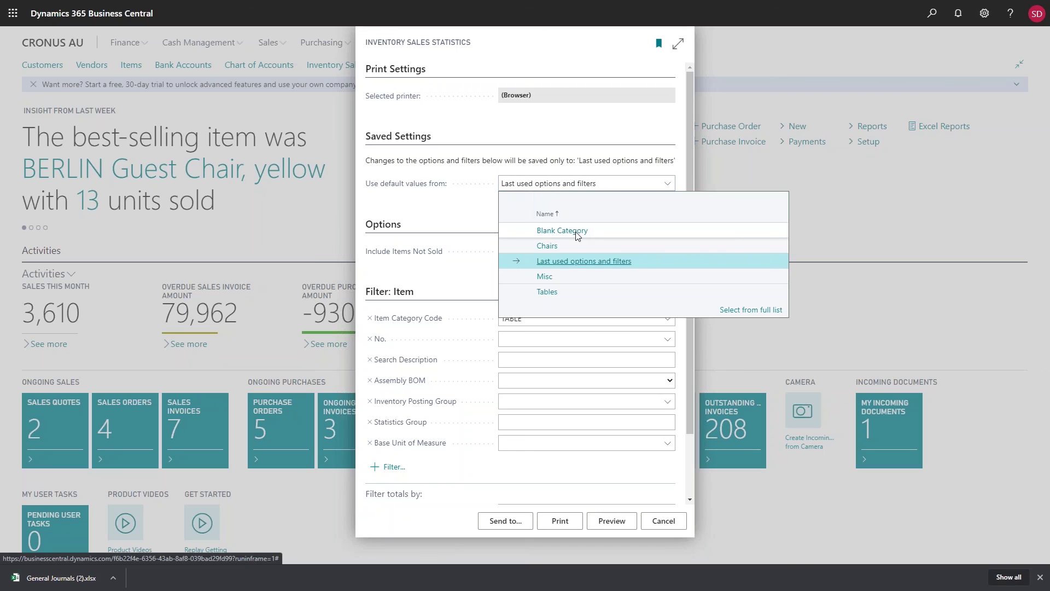
pyautogui.click(575, 231)
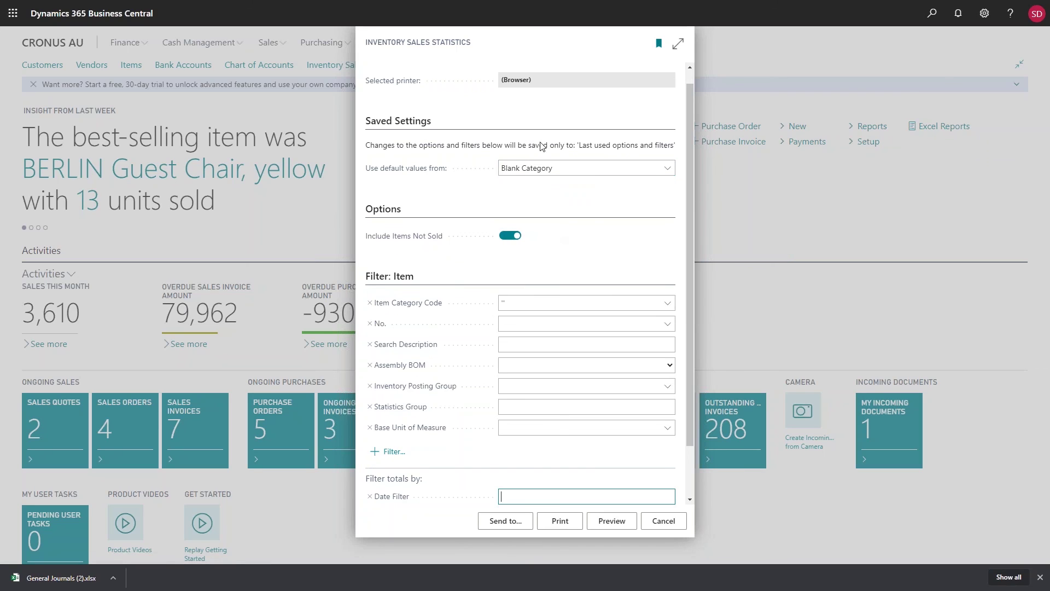
pyautogui.click(516, 302)
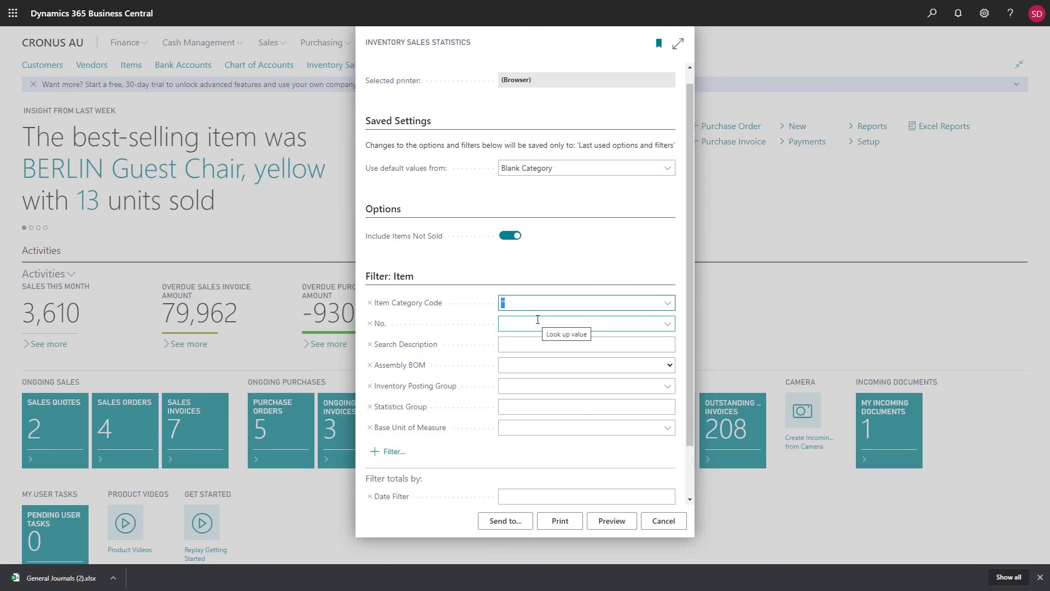
# Apply the Misc setting, cancel the report request, and advance to the 'Thank you.' slide.
pyautogui.click(667, 174)
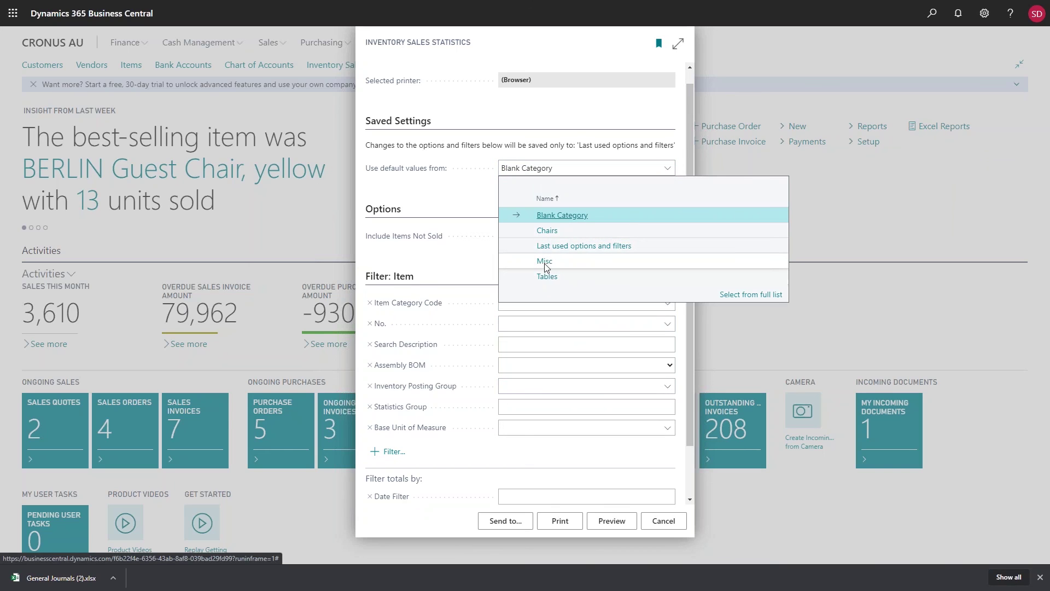
pyautogui.click(546, 262)
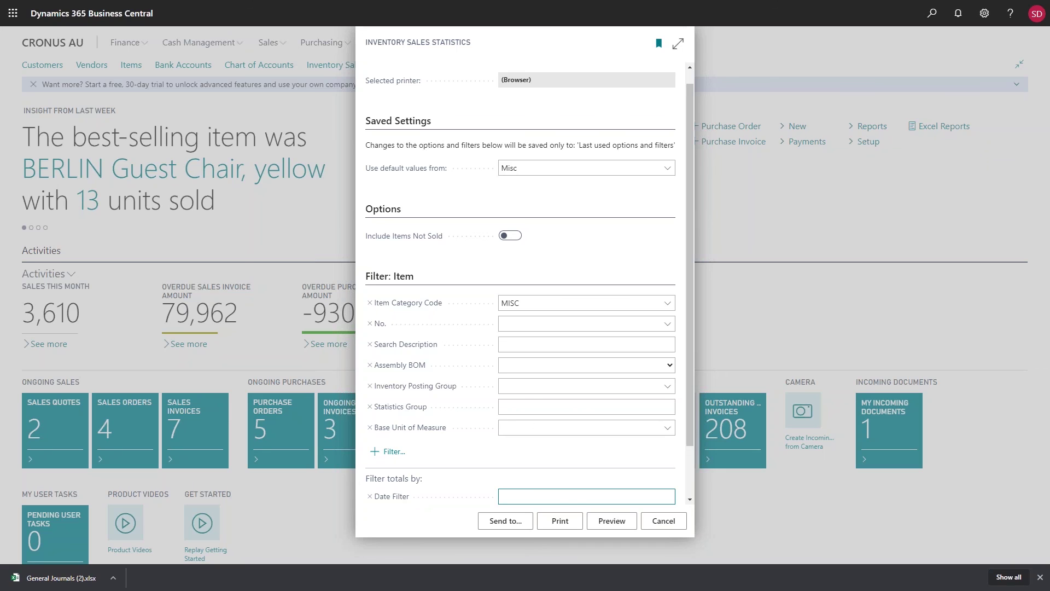
pyautogui.click(664, 521)
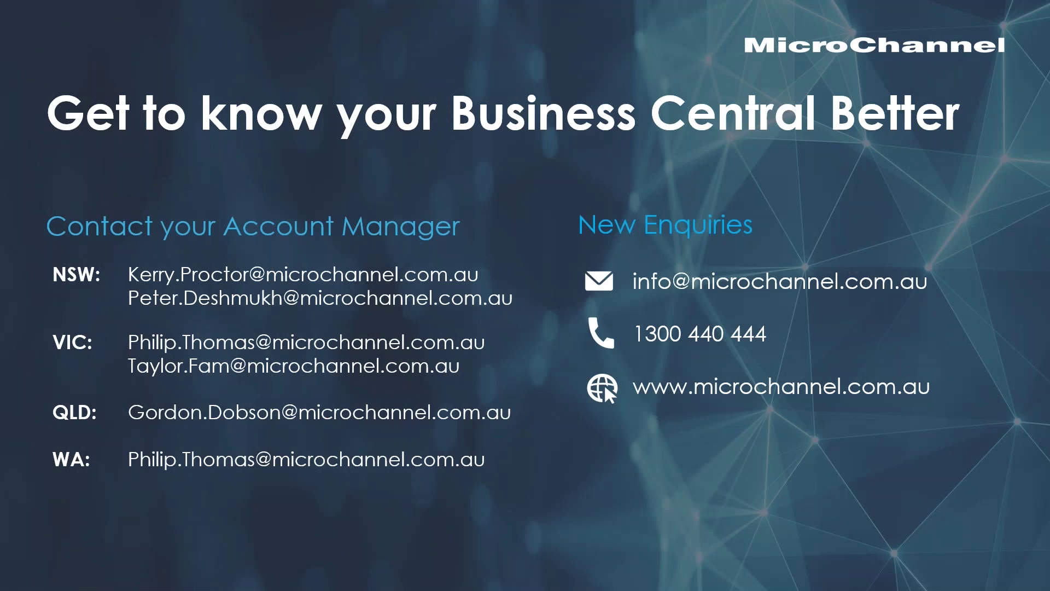
pyautogui.press('Right')
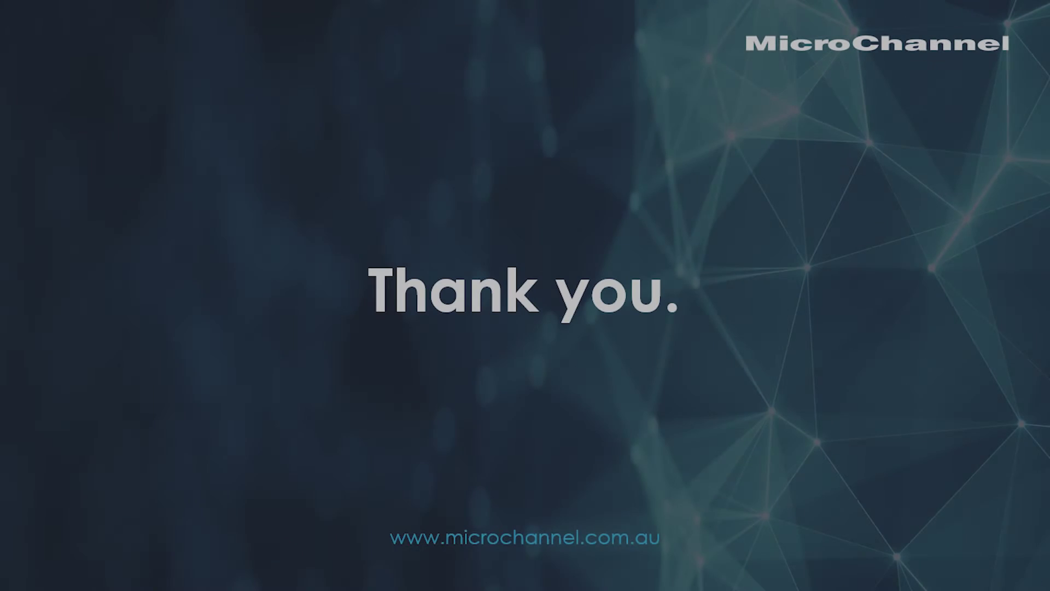